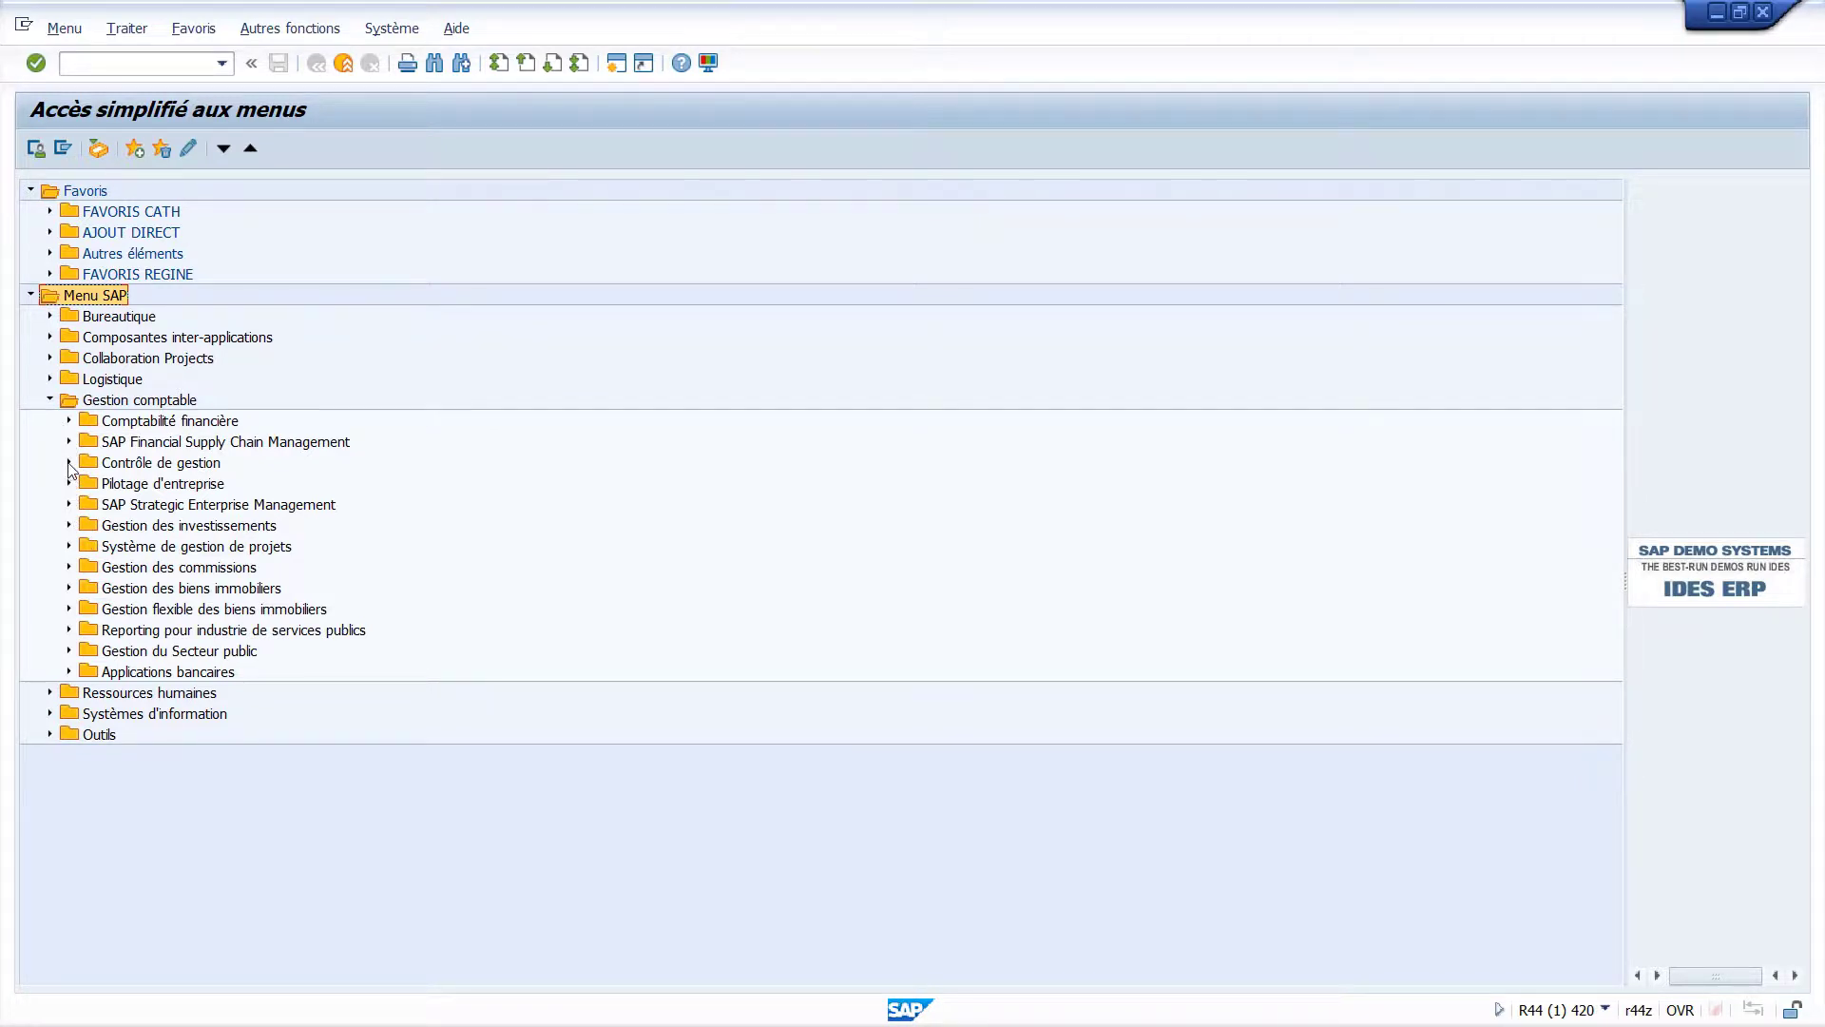
- Under Contrôle de gestion > Comptabilité analytique des centres > Pré-budgétisation > Coûts/prises en charge activité, open transaction KP06 - Modifier
left_click(68, 463)
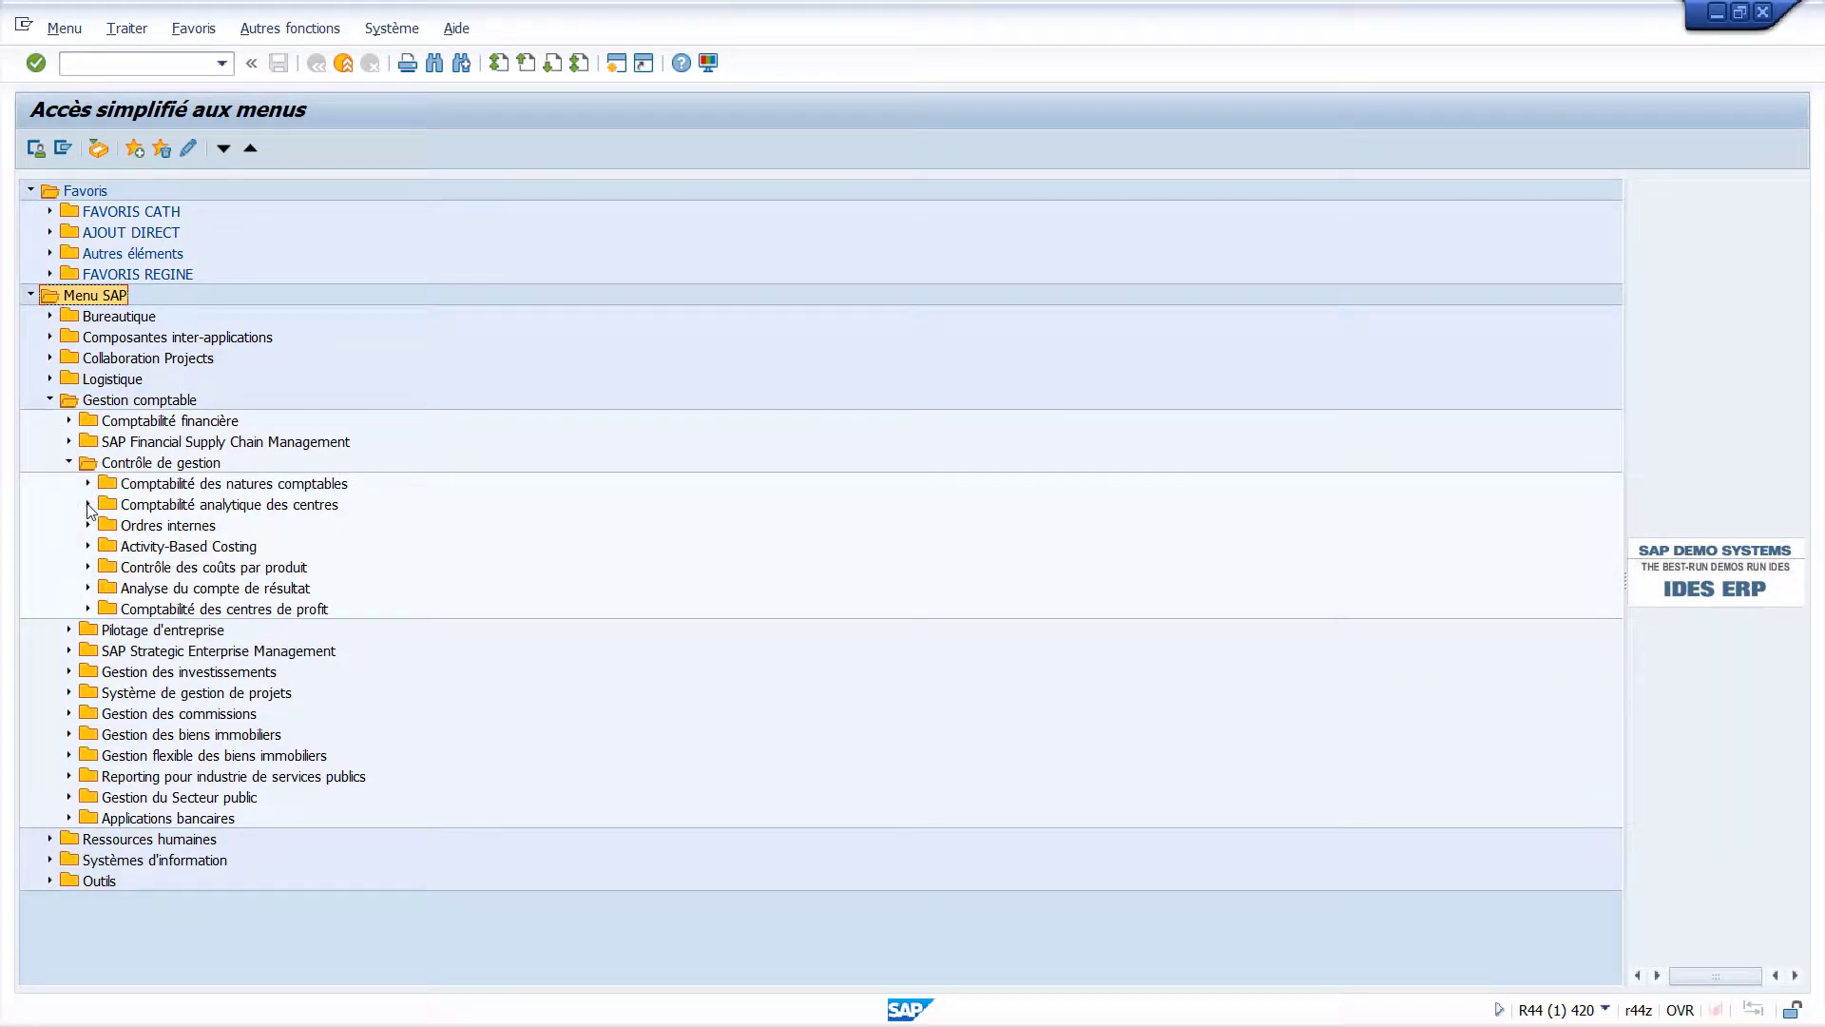
left_click(88, 505)
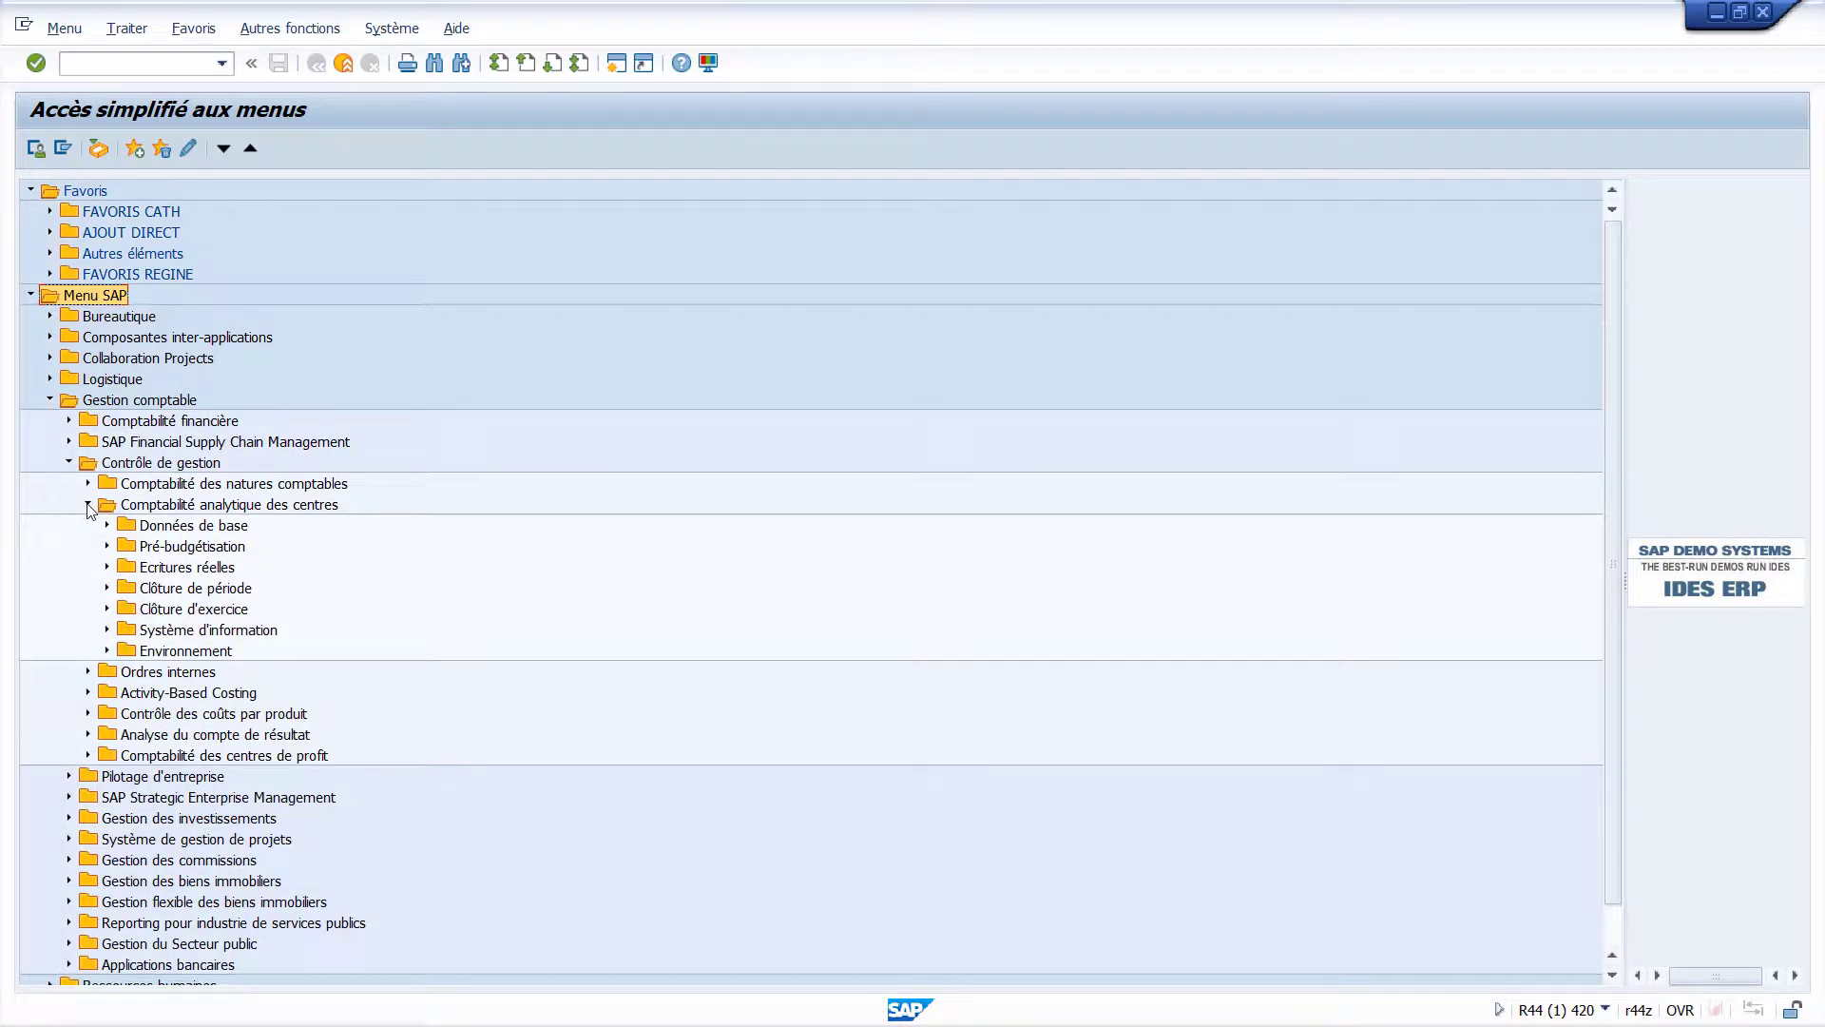
left_click(107, 548)
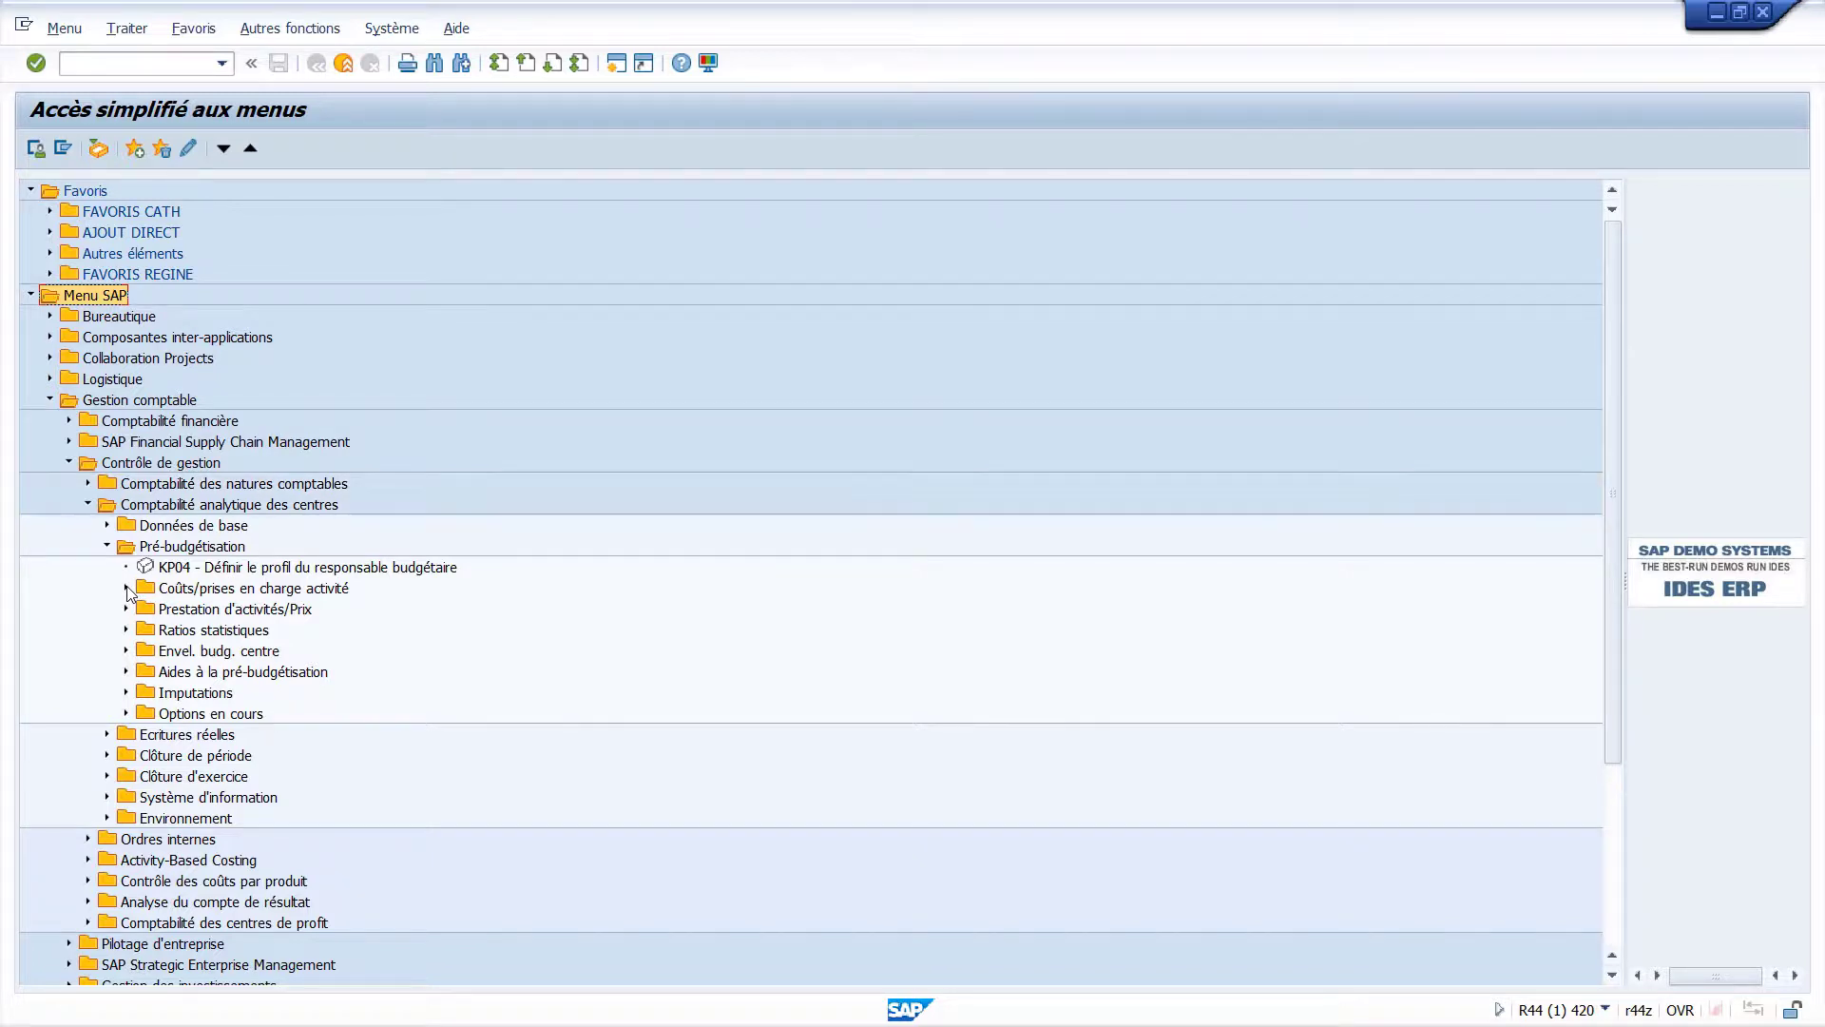
left_click(127, 589)
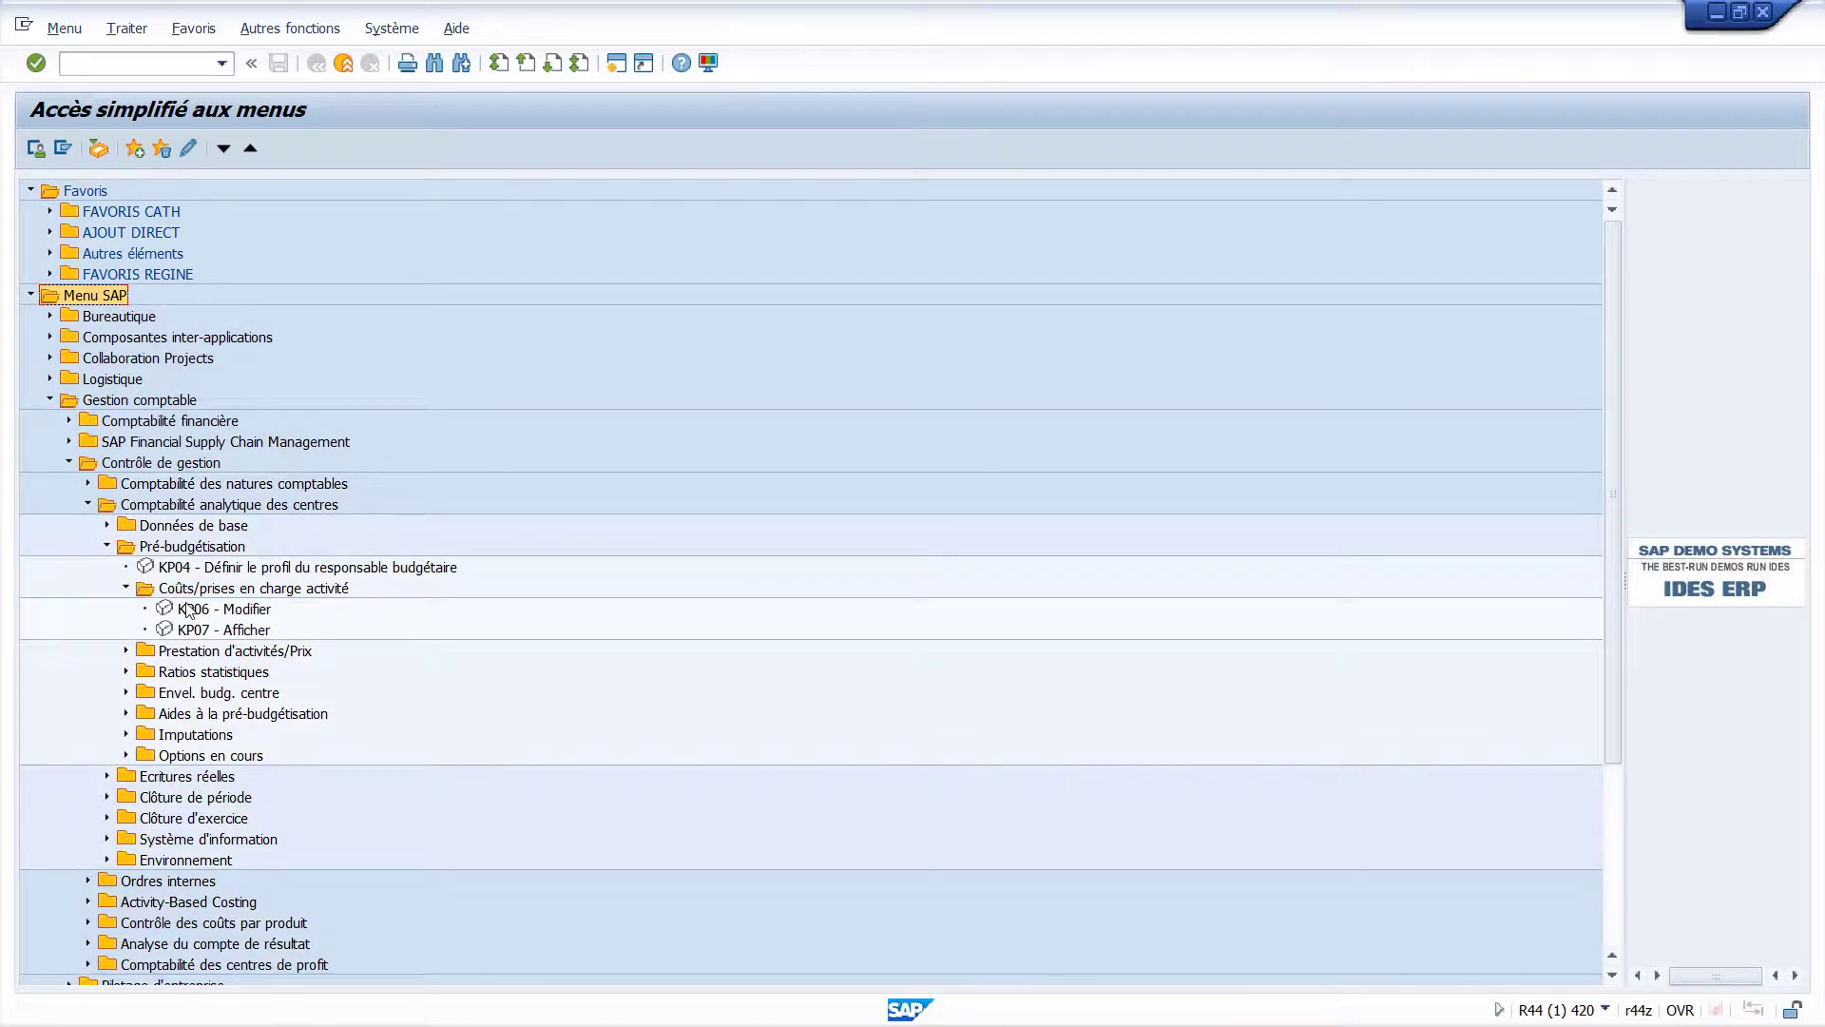
double_click(238, 611)
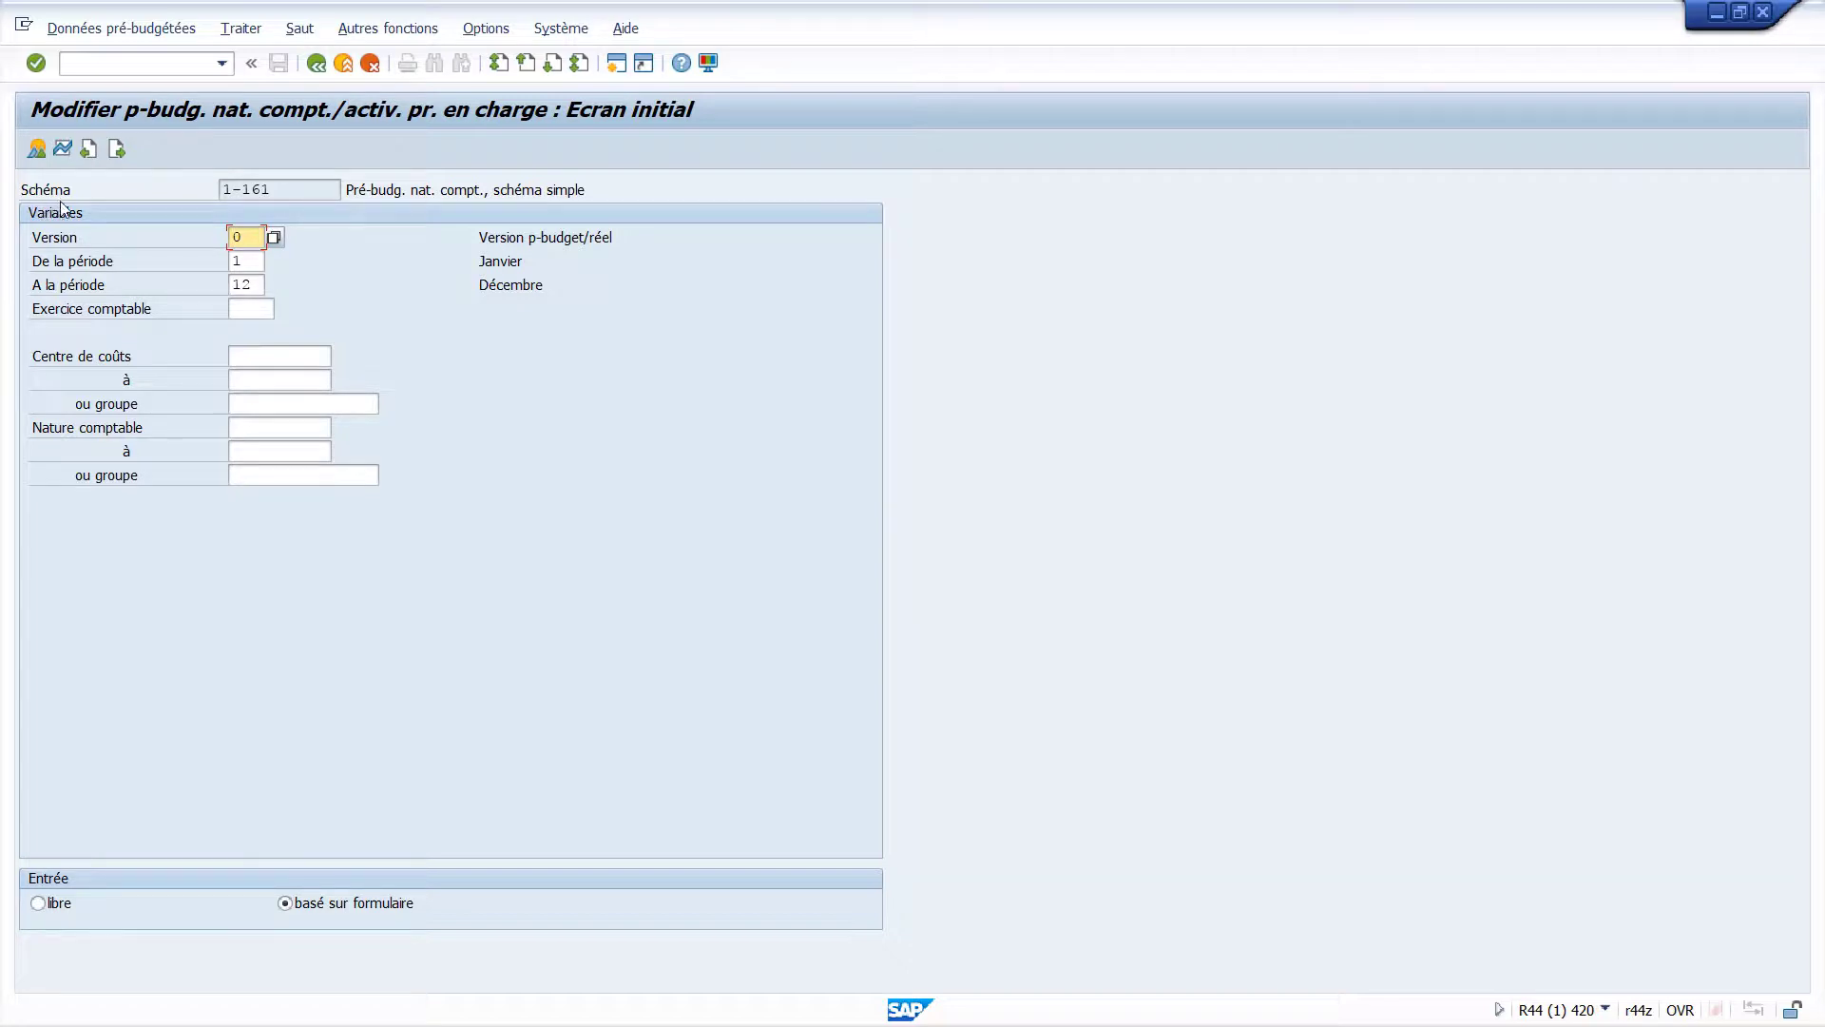
- Look through the planning layouts available under the current planner profile and return to the SAP menu
left_click(116, 152)
left_click(116, 152)
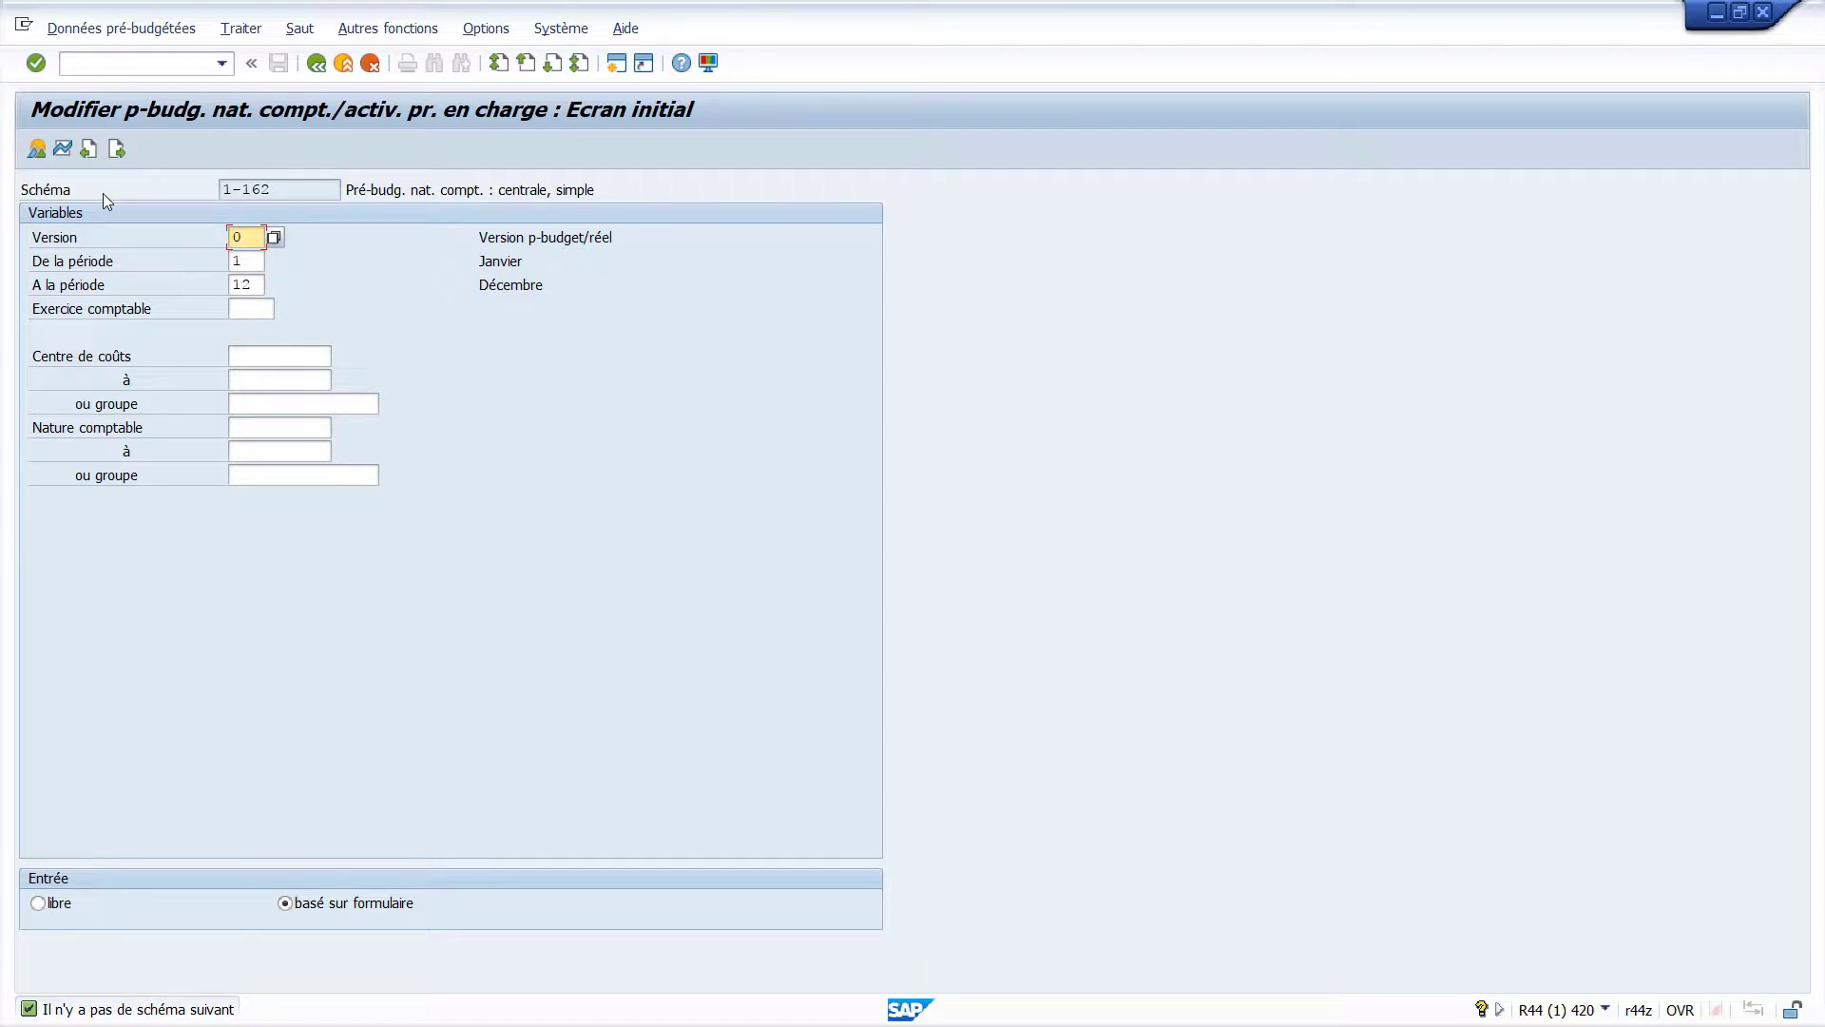
left_click(319, 67)
left_click(320, 67)
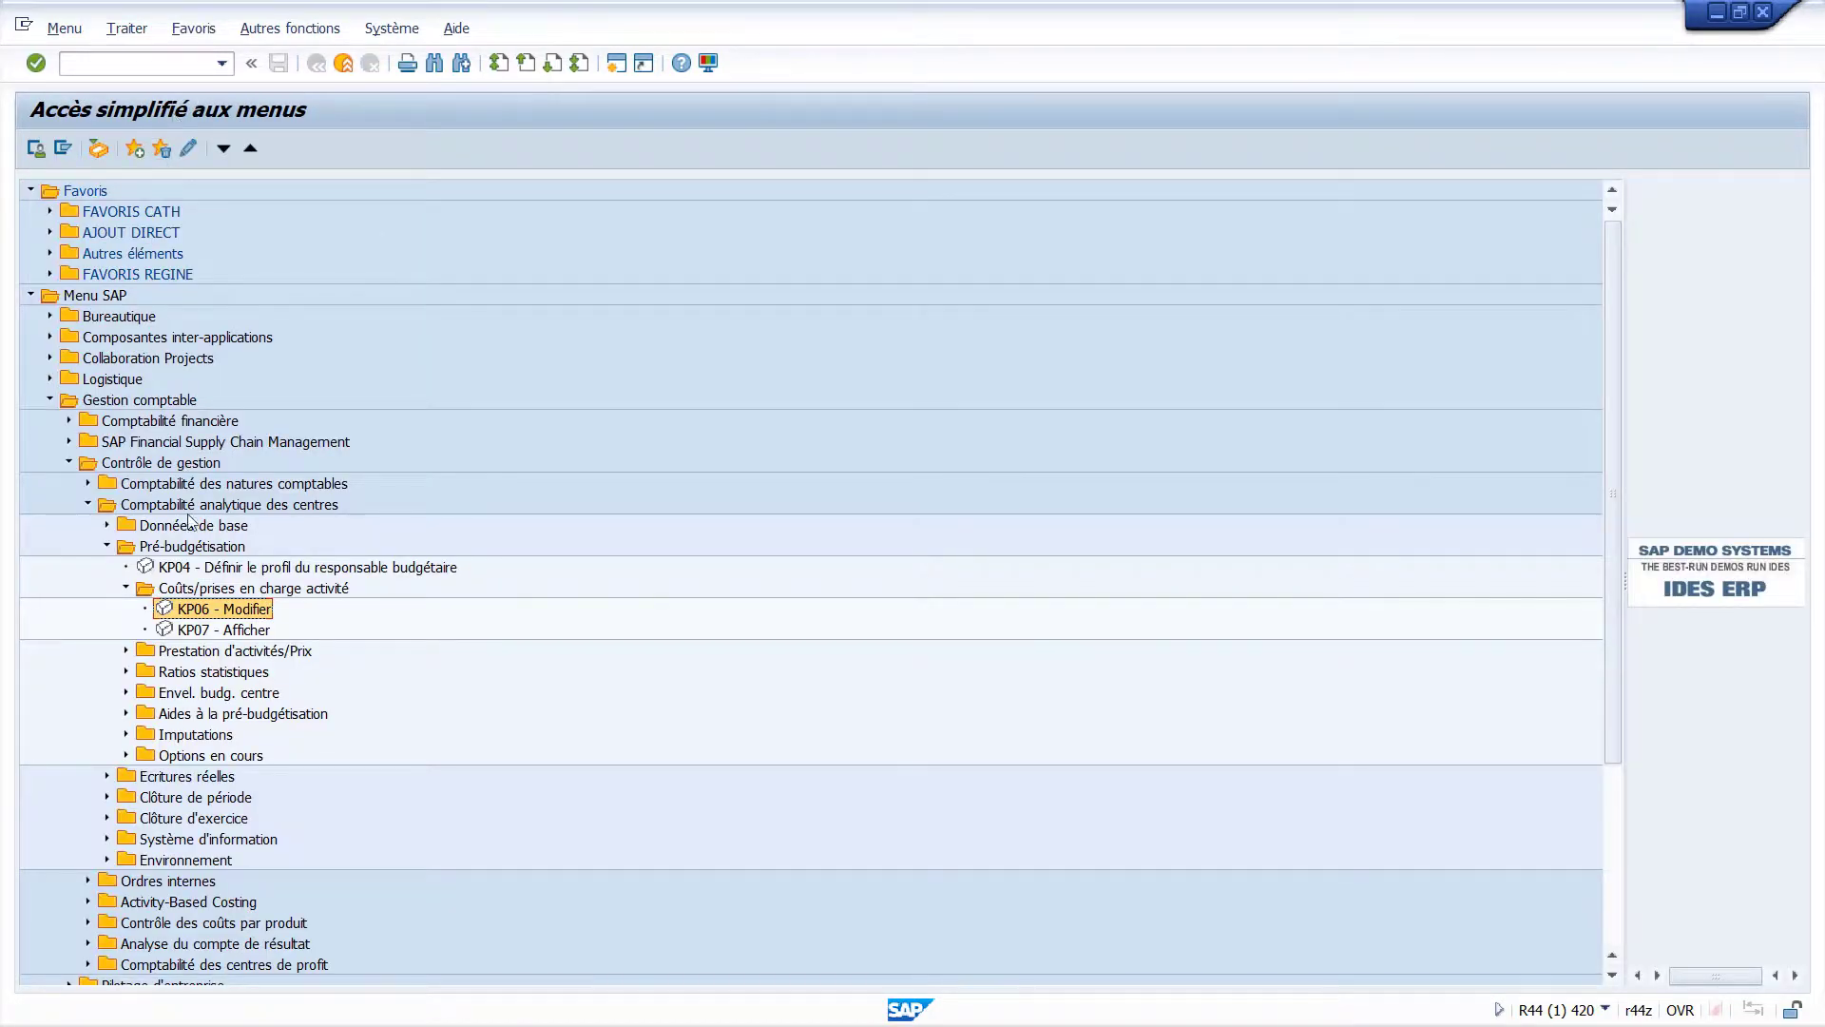
- Set the planner profile to SAPALL with transaction KP04
left_click(207, 570)
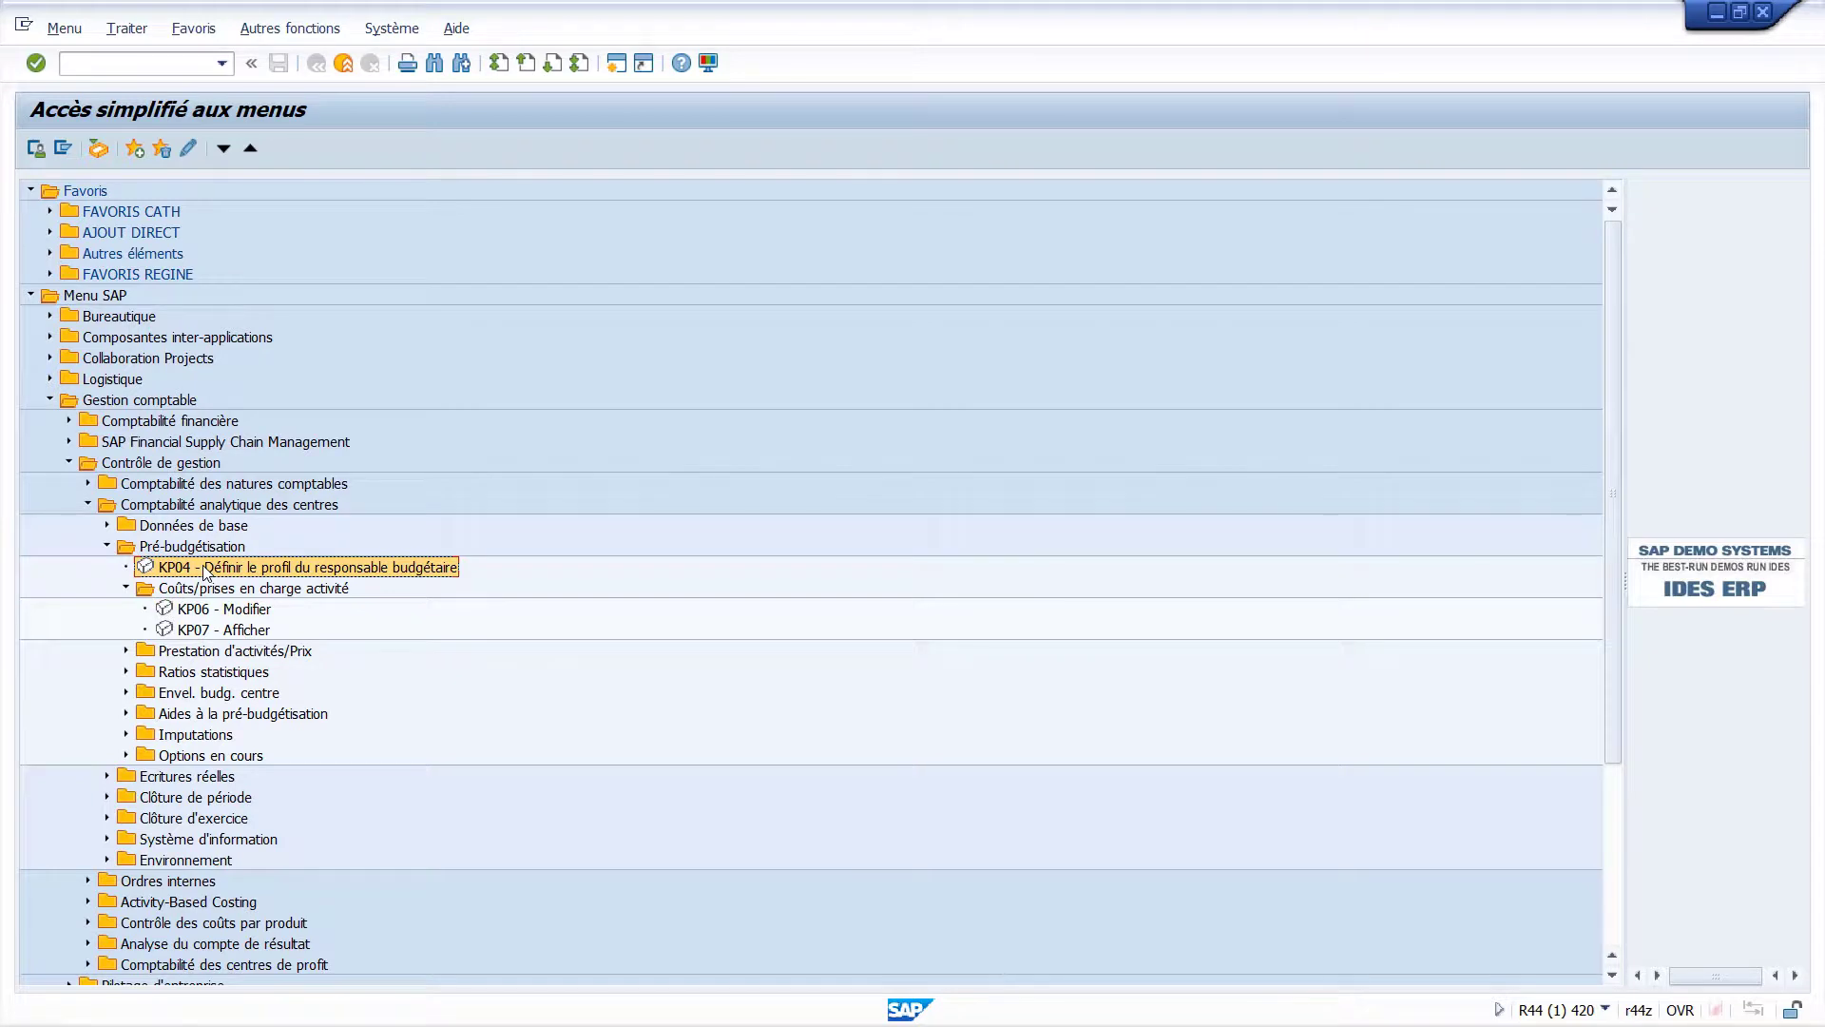
double_click(204, 570)
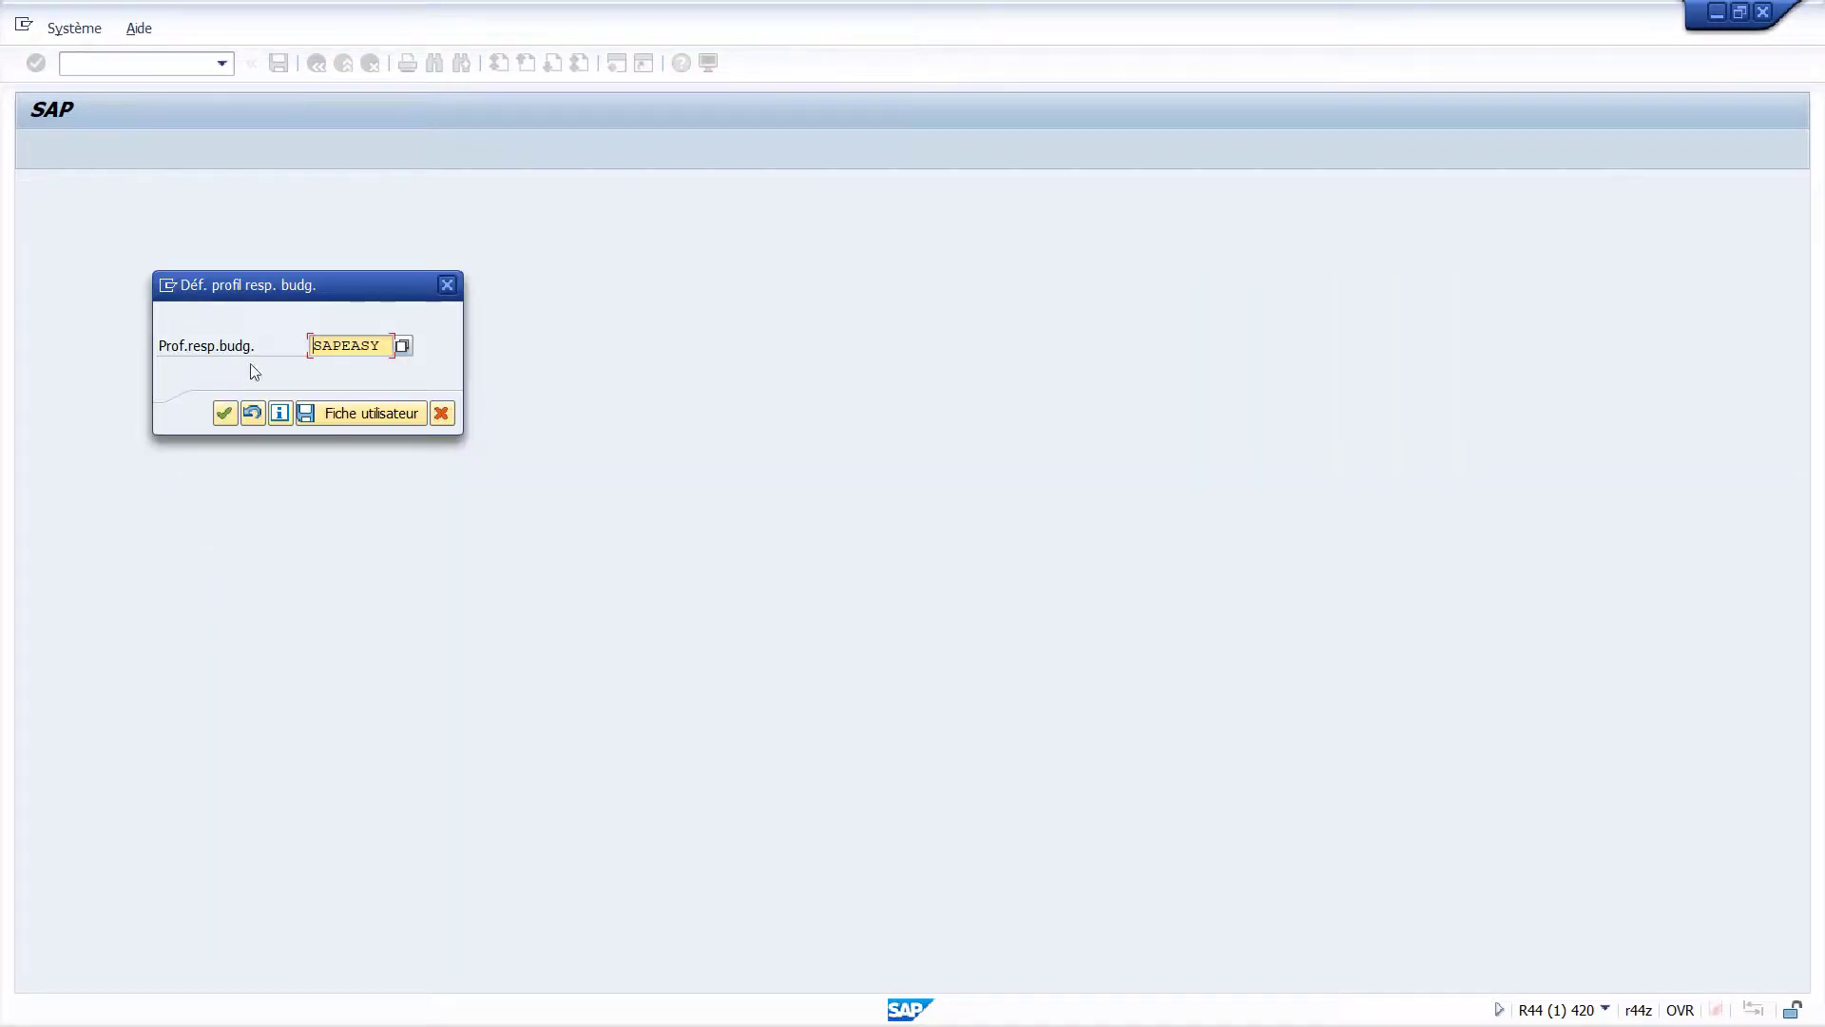
left_click_drag(385, 346, 297, 347)
type("SAPALL")
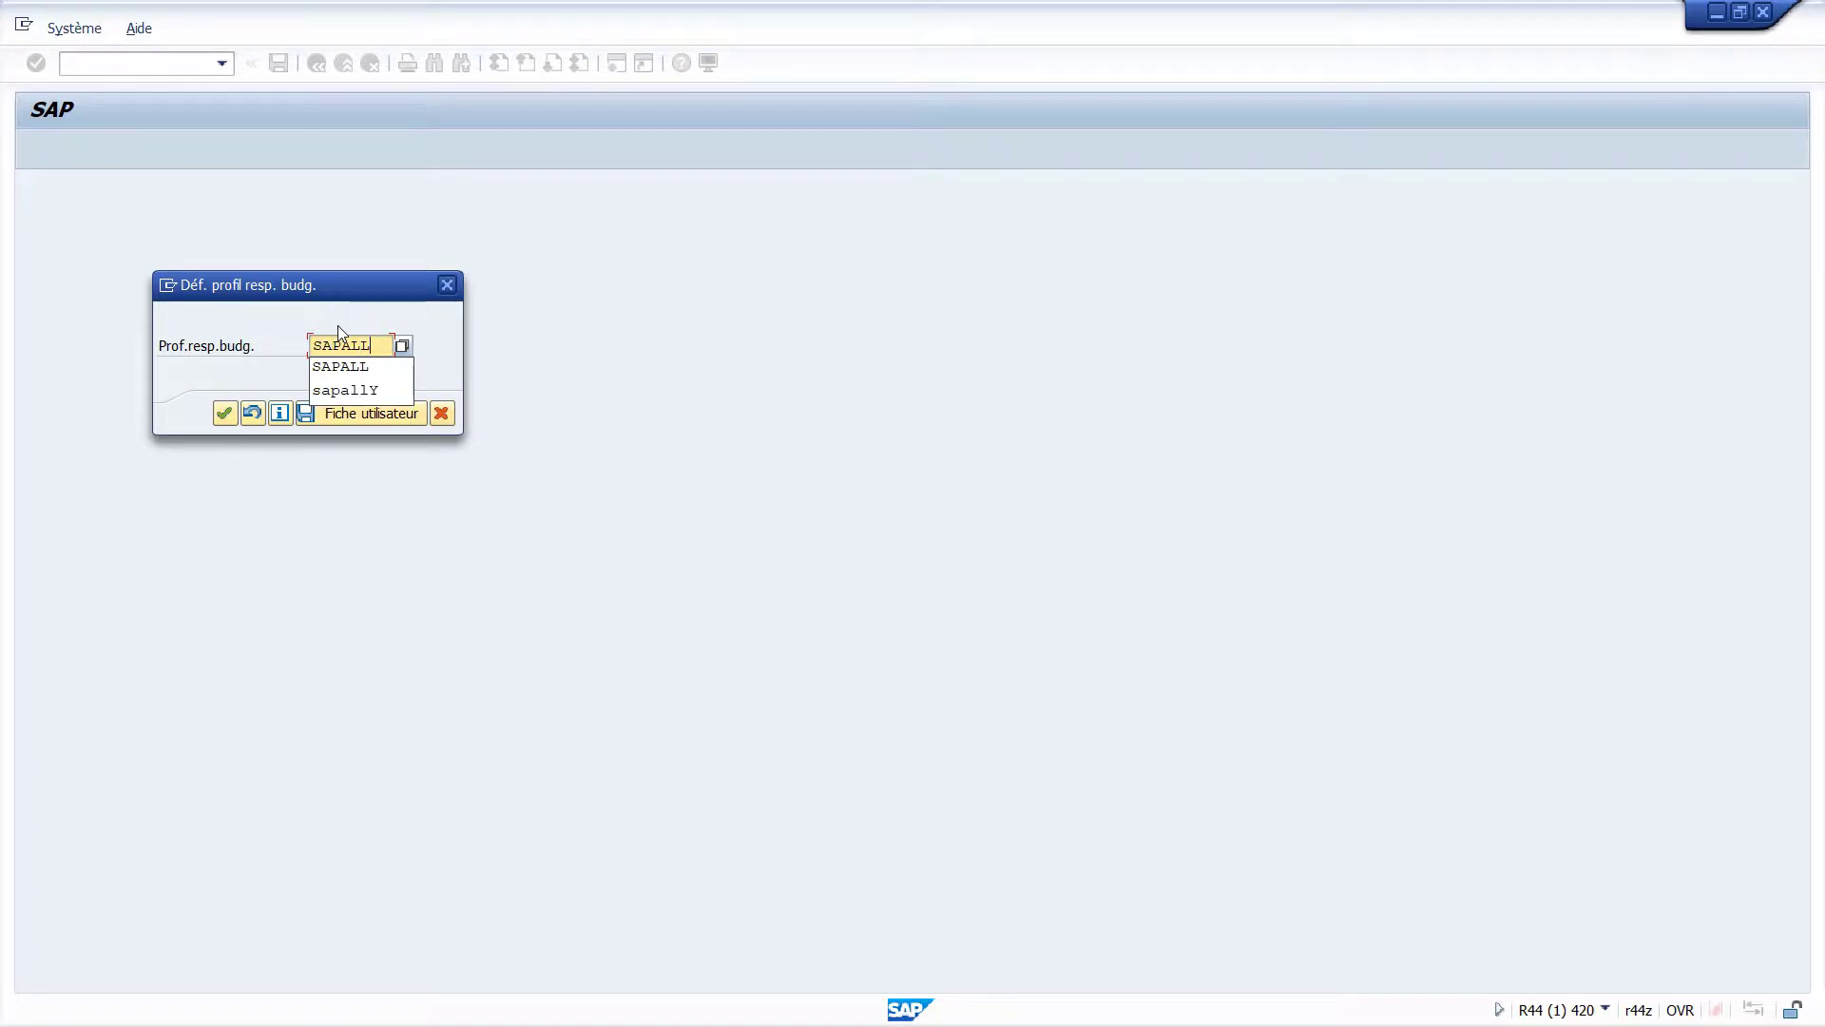
left_click(453, 354)
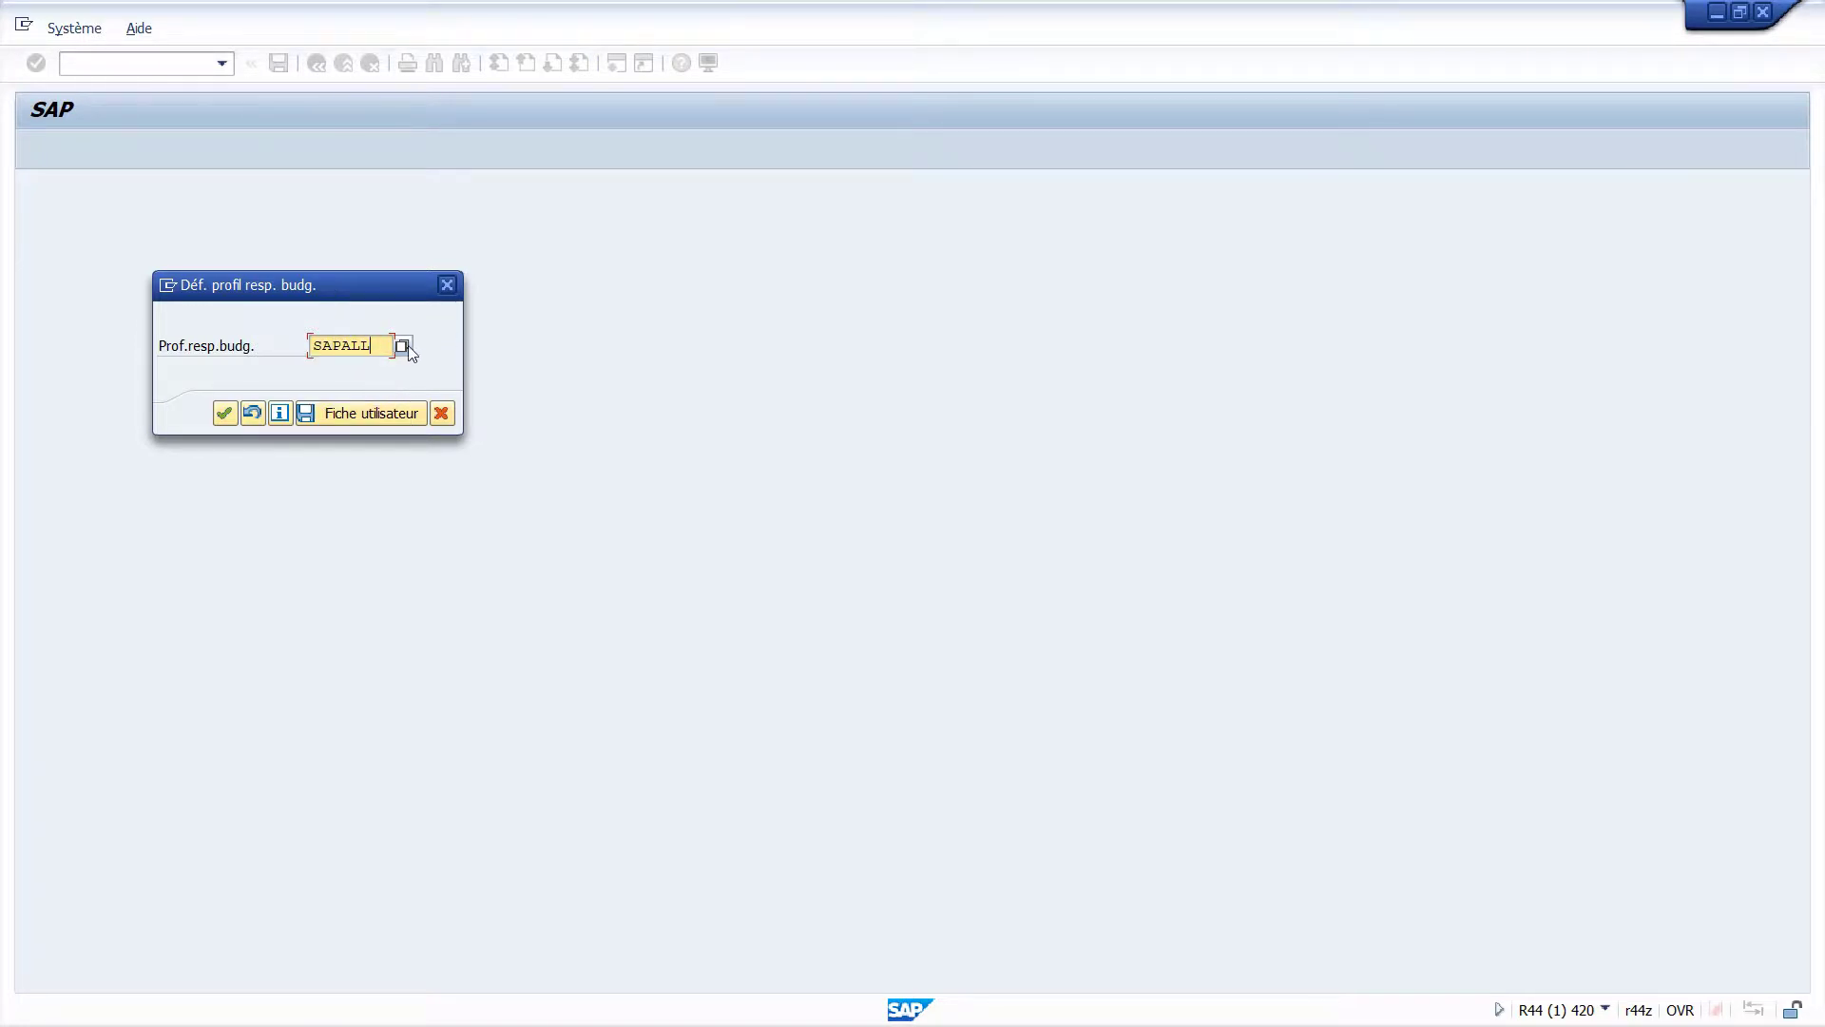
left_click(403, 346)
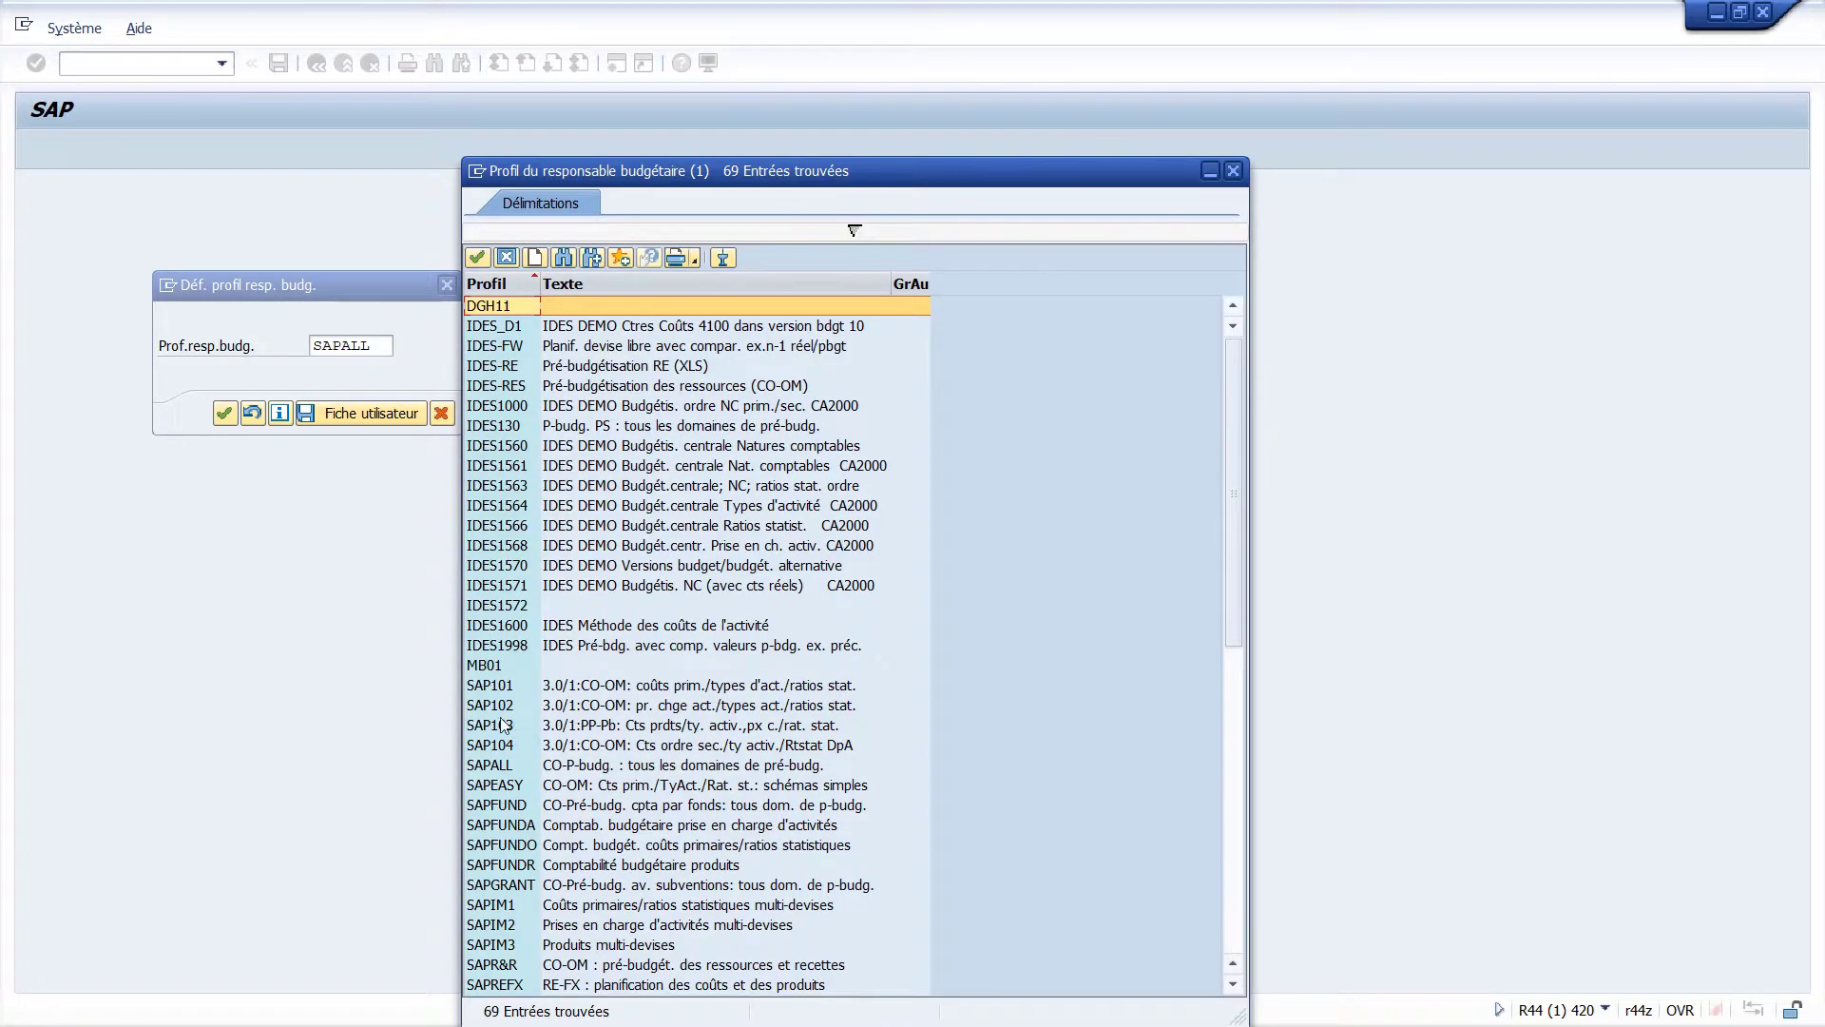
left_click(489, 766)
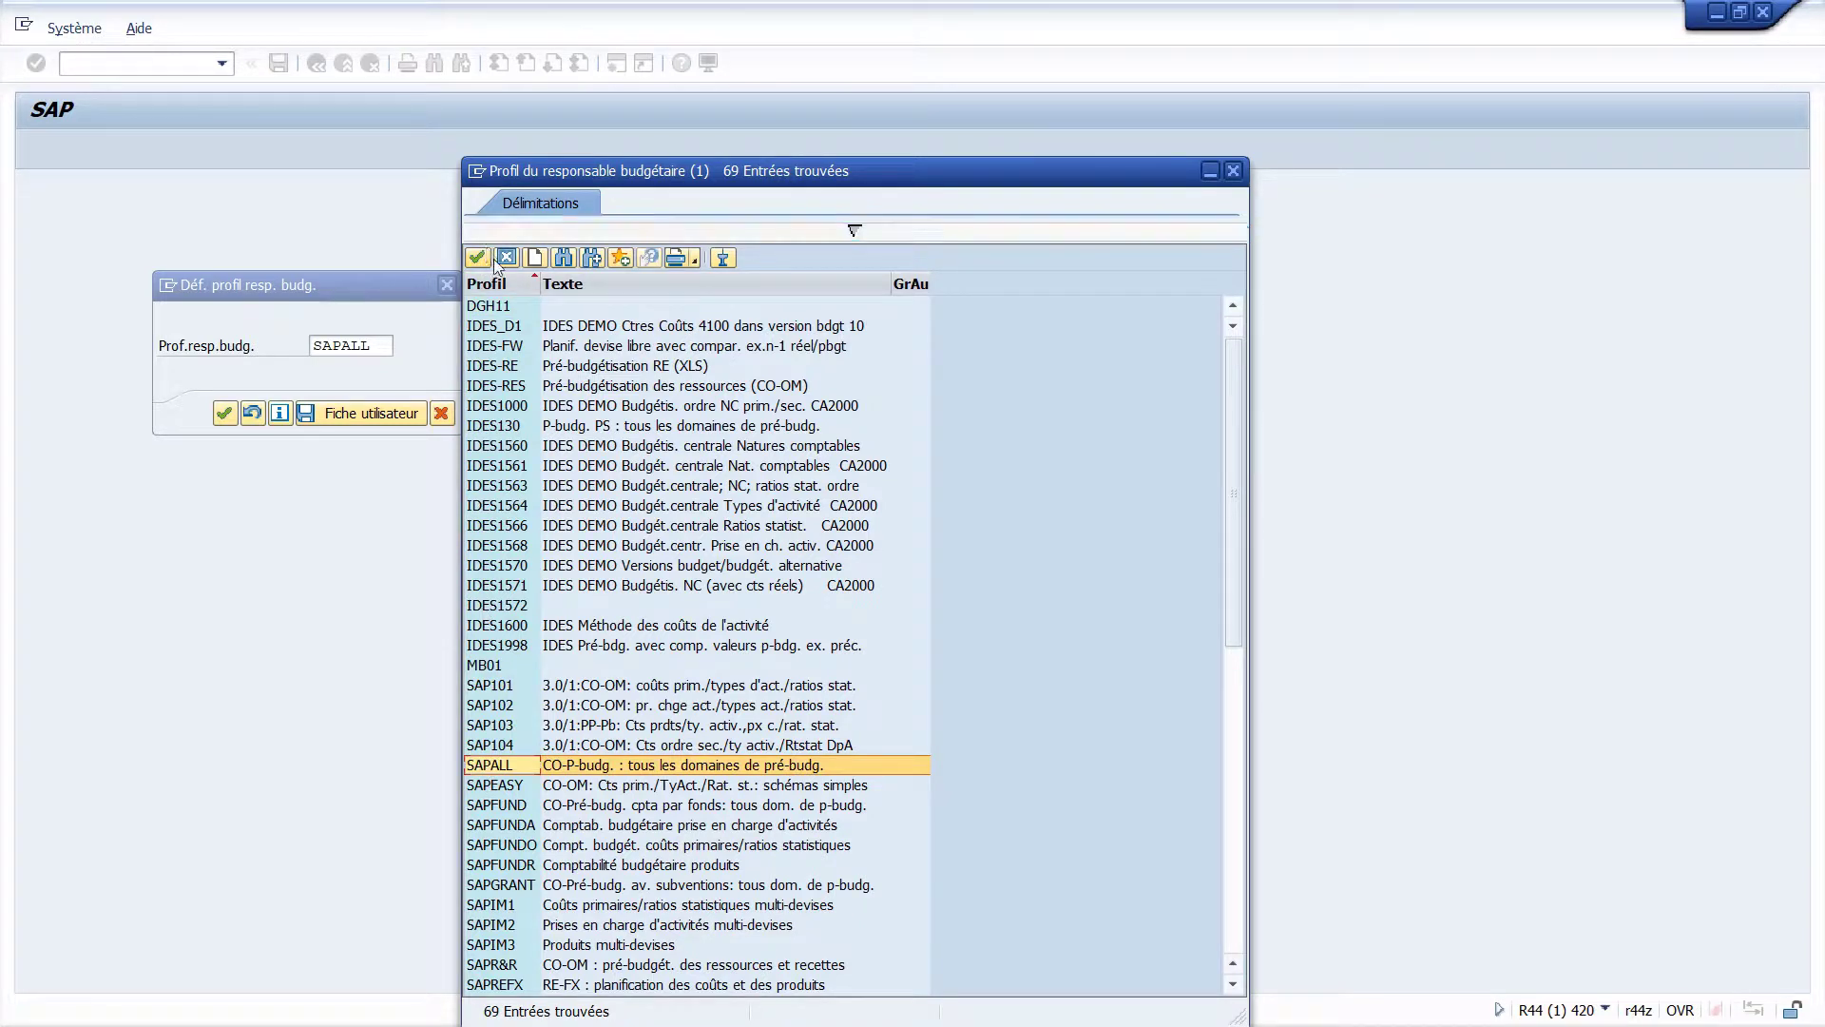
left_click(478, 258)
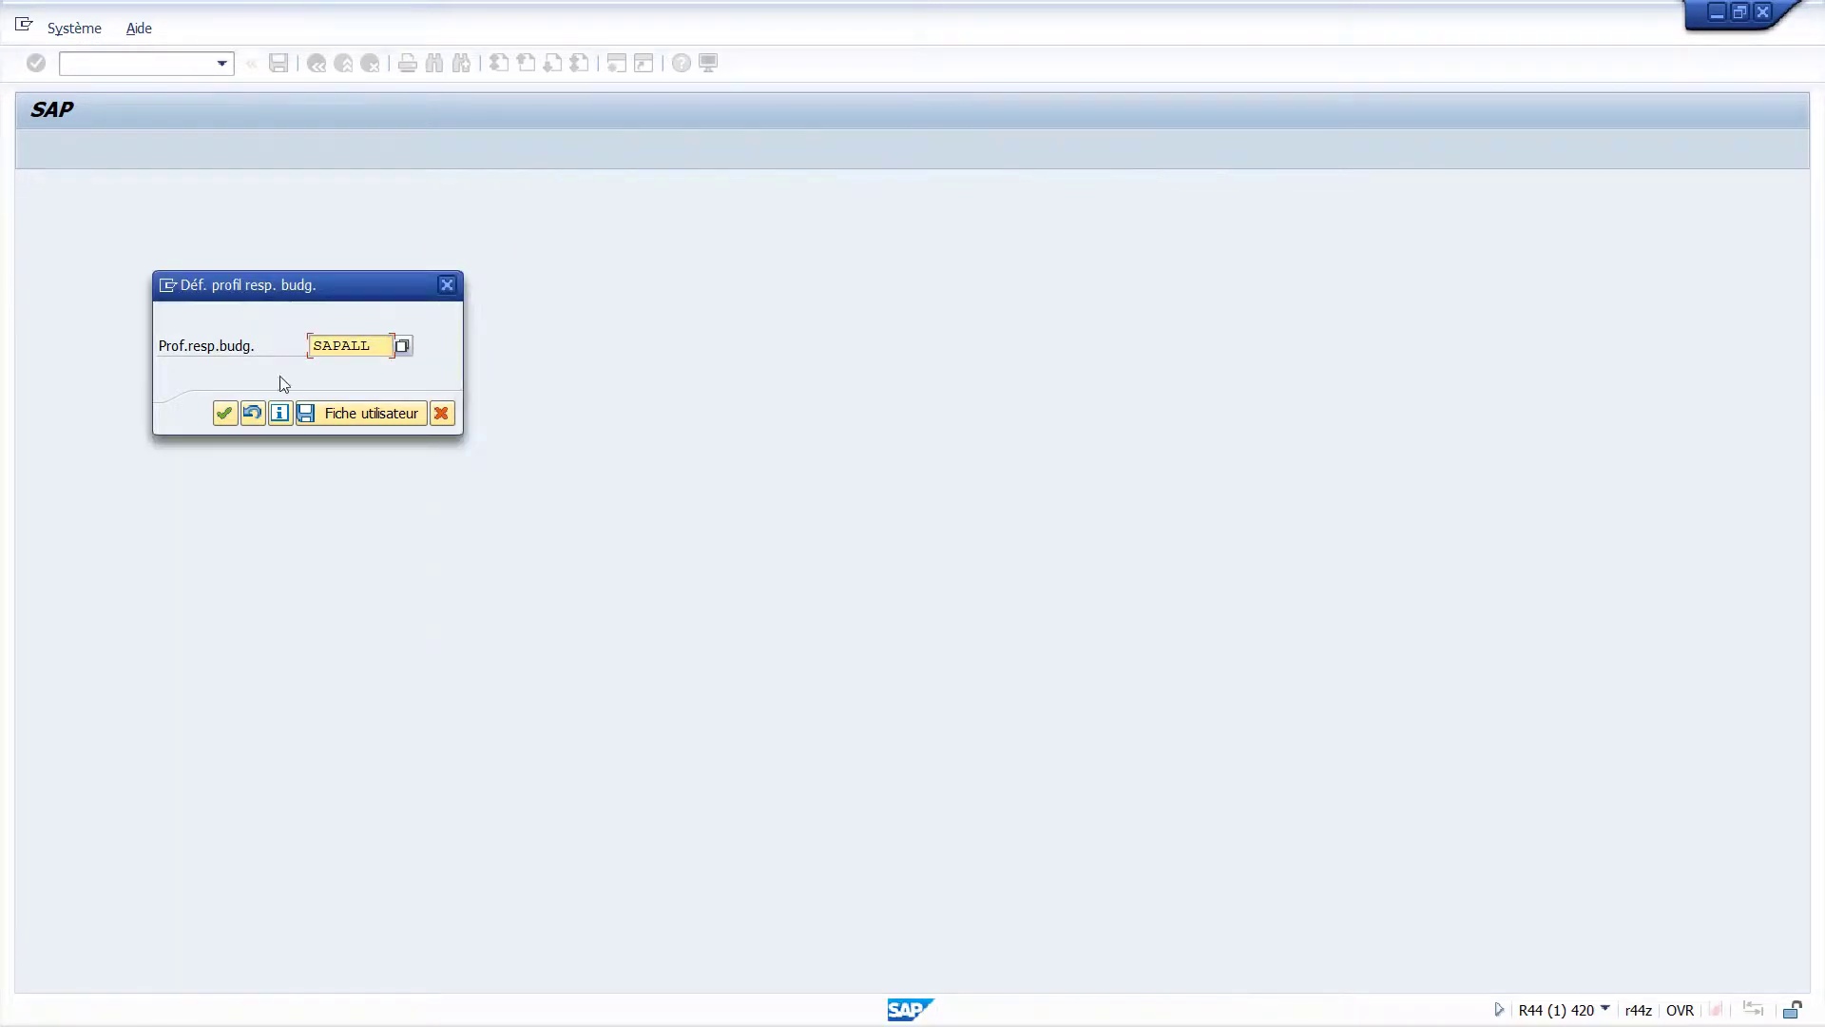
left_click(224, 415)
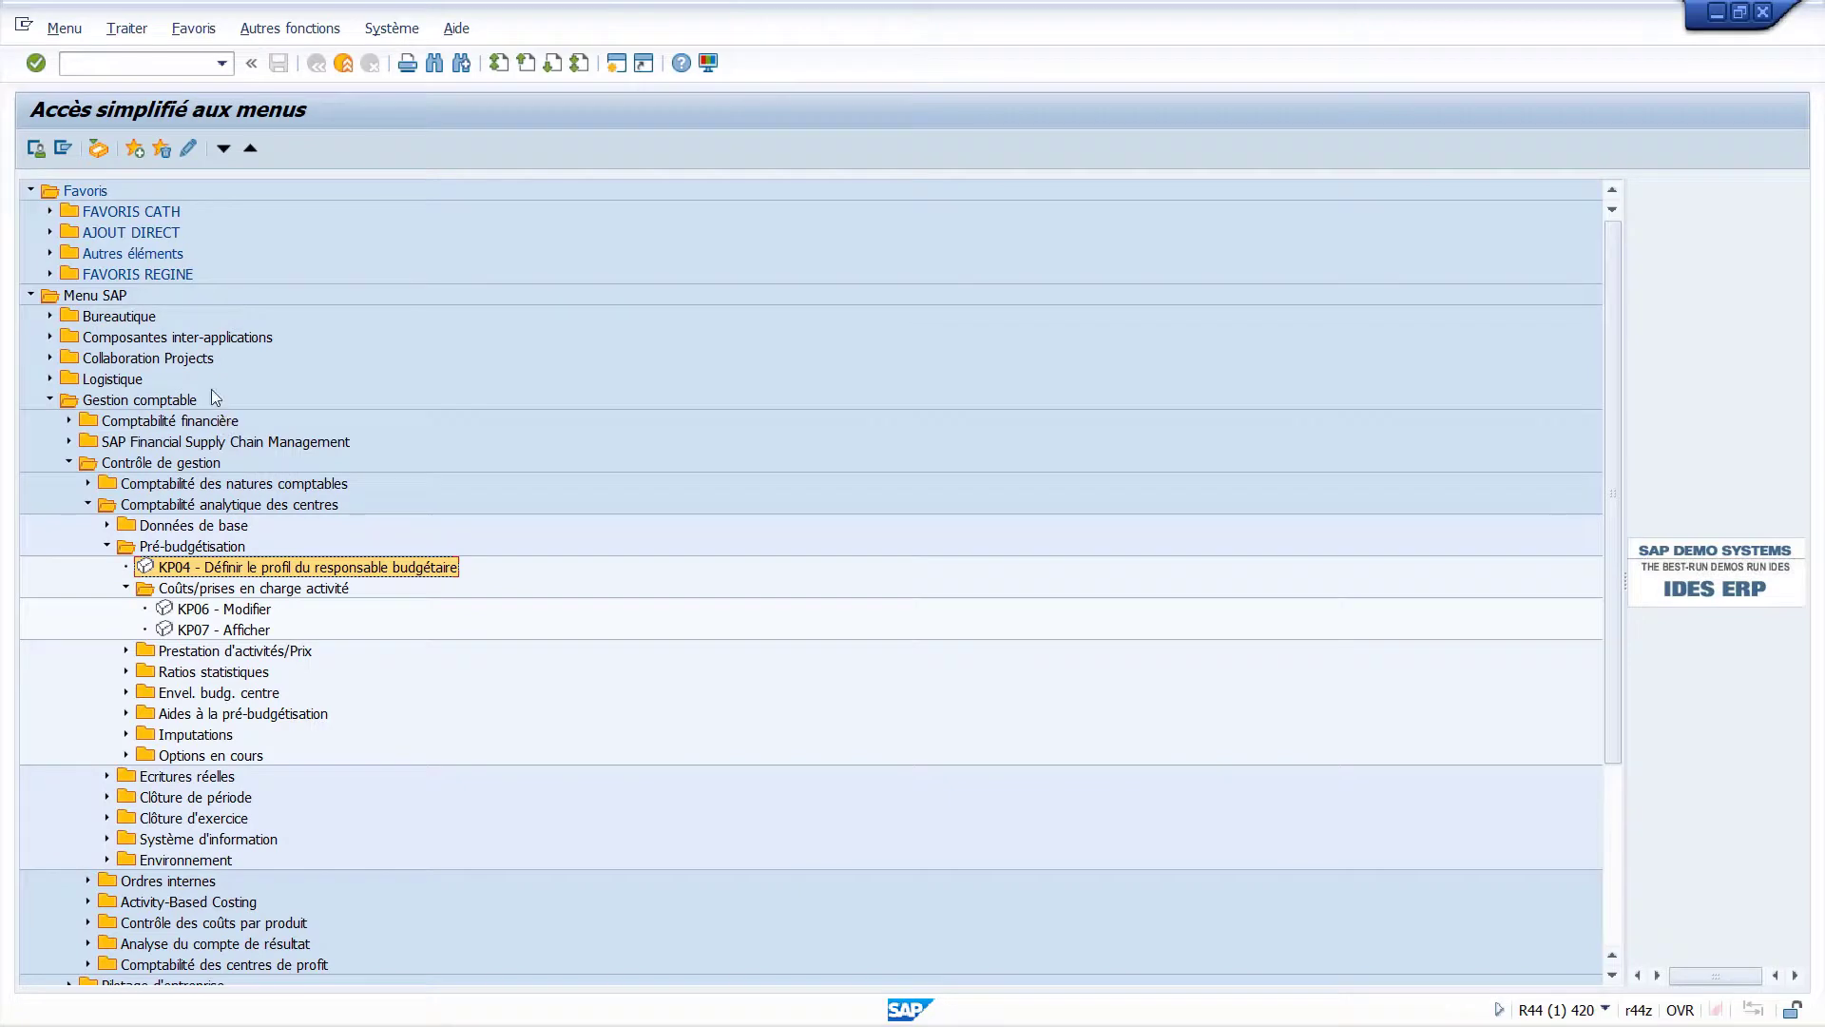
- Reopen KP06 - Modifier and browse its planning layouts, ending on layout 1-101
left_click(238, 609)
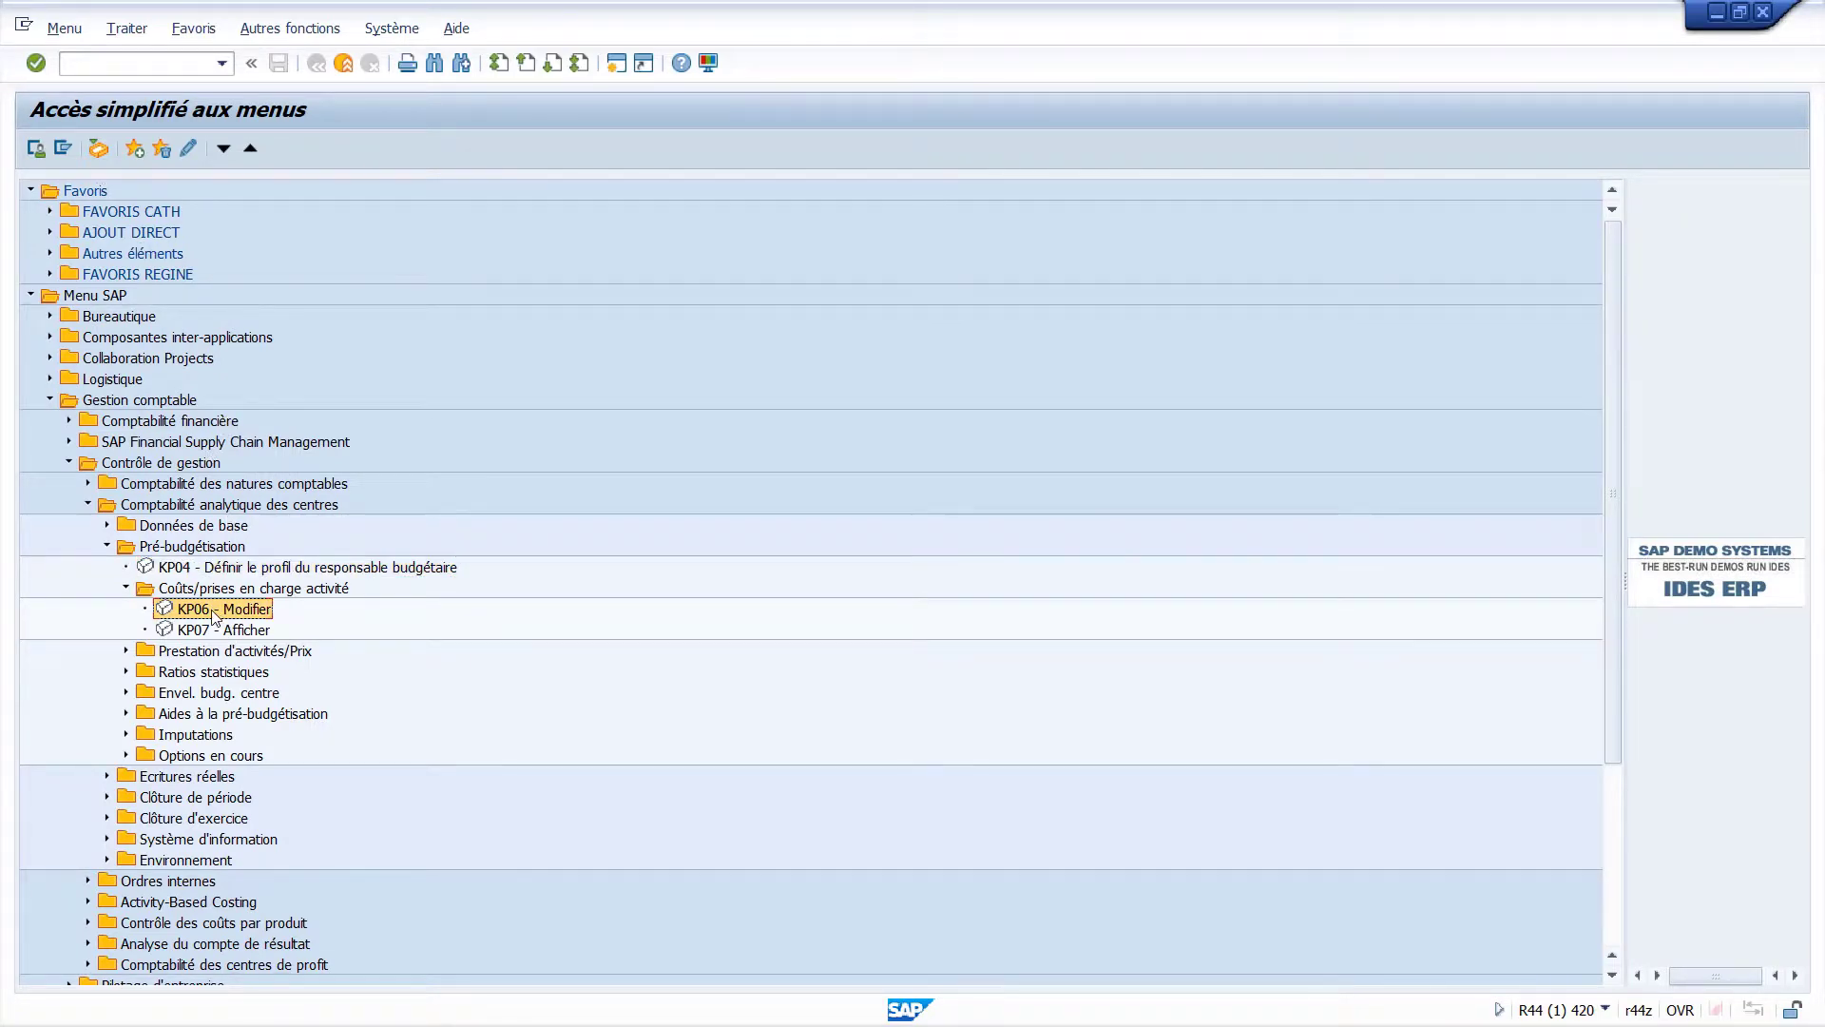
double_click(215, 611)
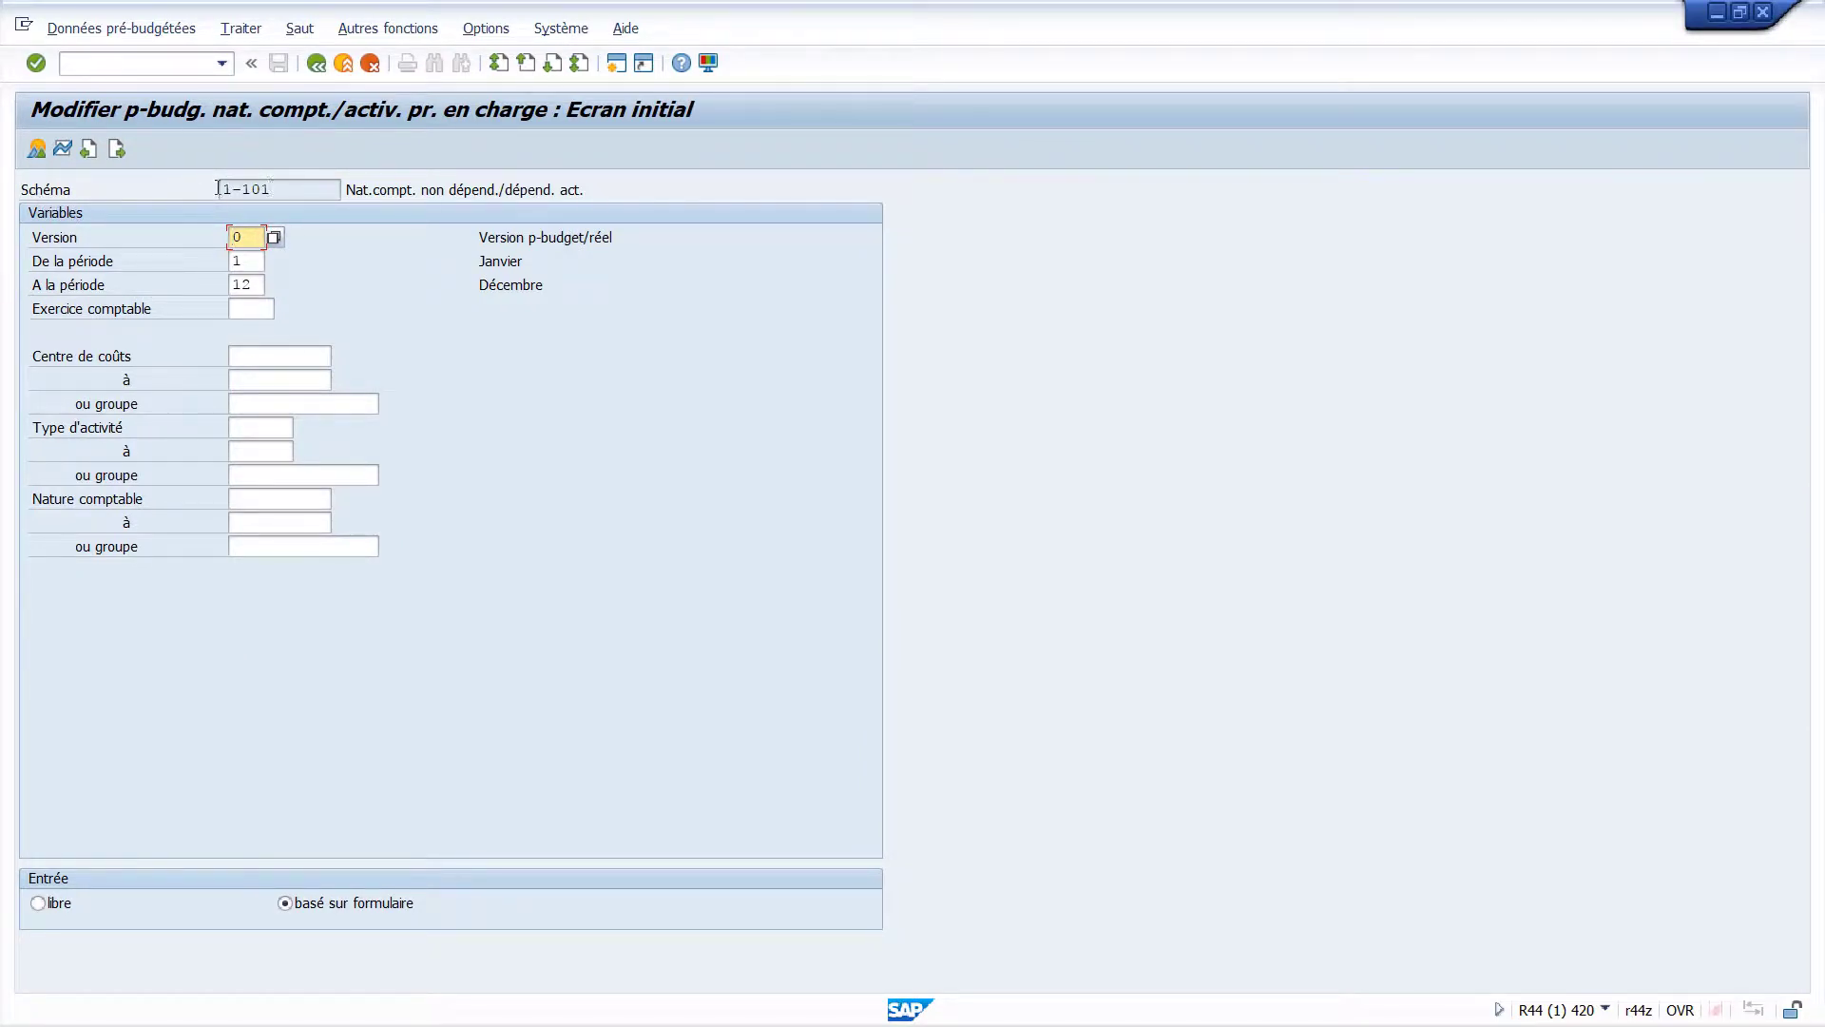
left_click(117, 149)
left_click(117, 149)
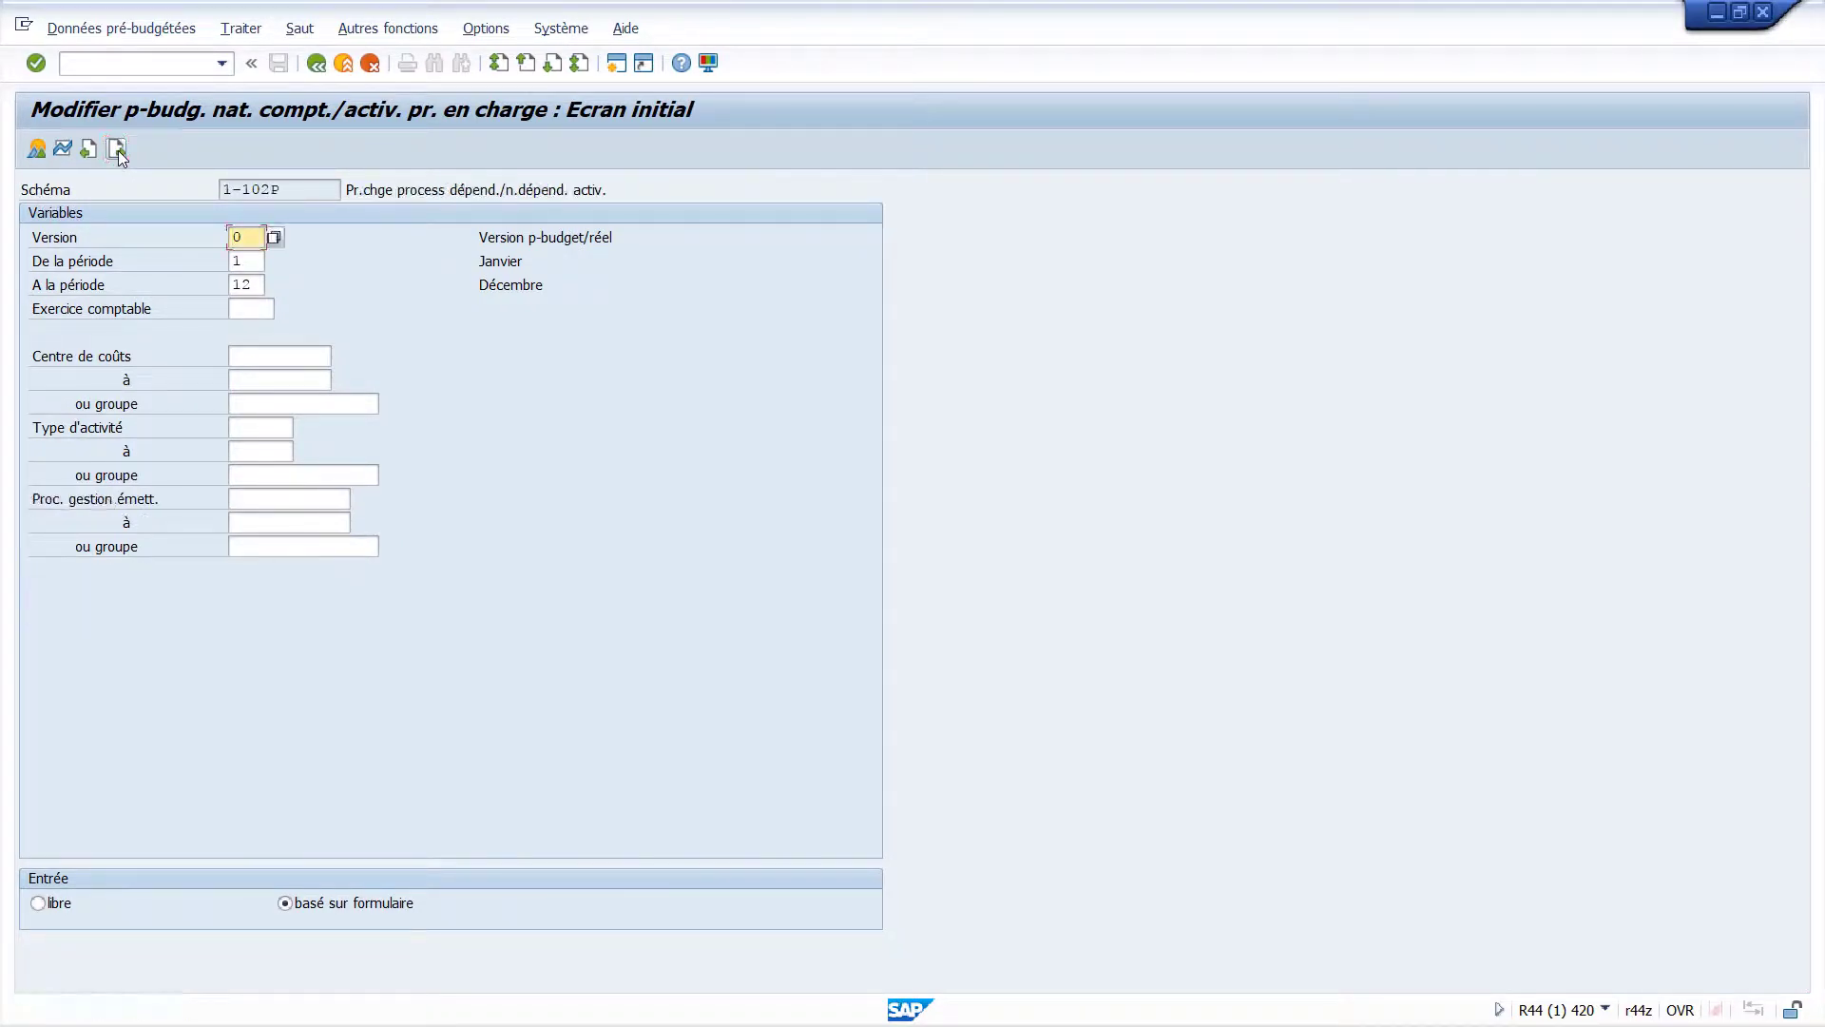
left_click(117, 149)
left_click(88, 149)
left_click(89, 149)
left_click(88, 149)
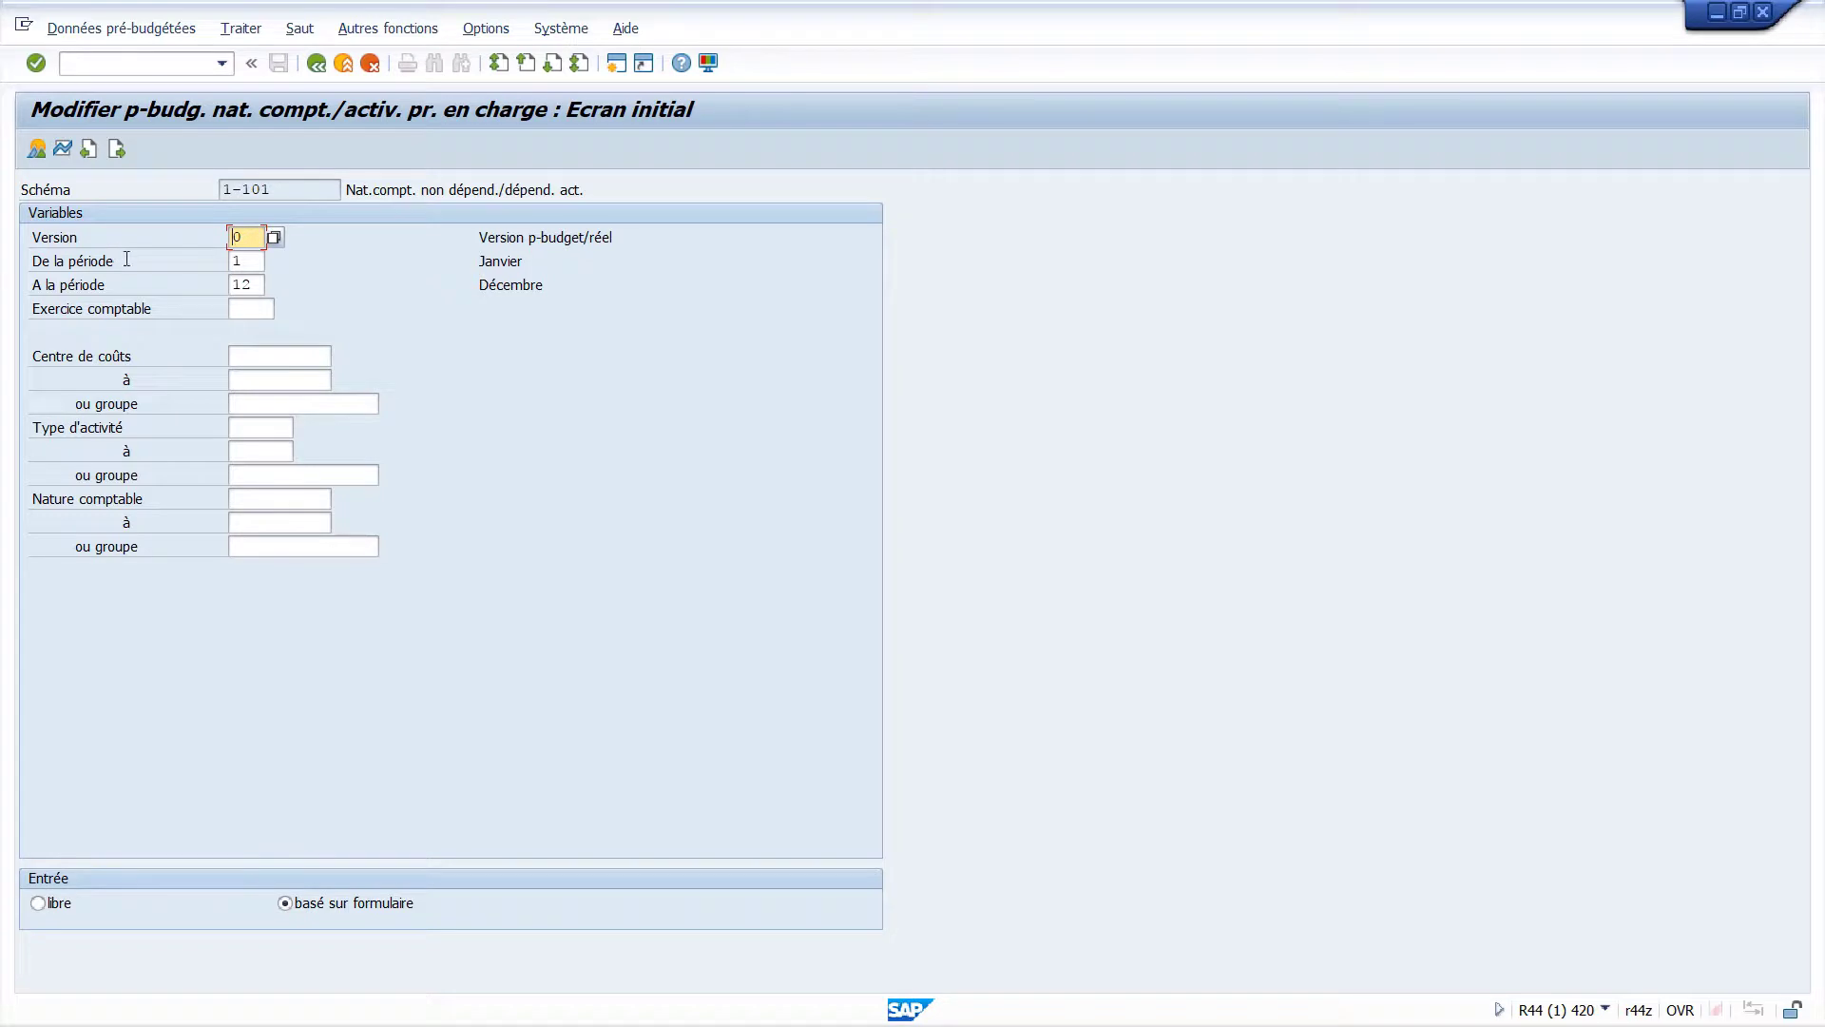
- Set the fiscal year to 2017 and the cost centre to G11_OPE_01 for the planning selection
left_click(259, 308)
type("2017")
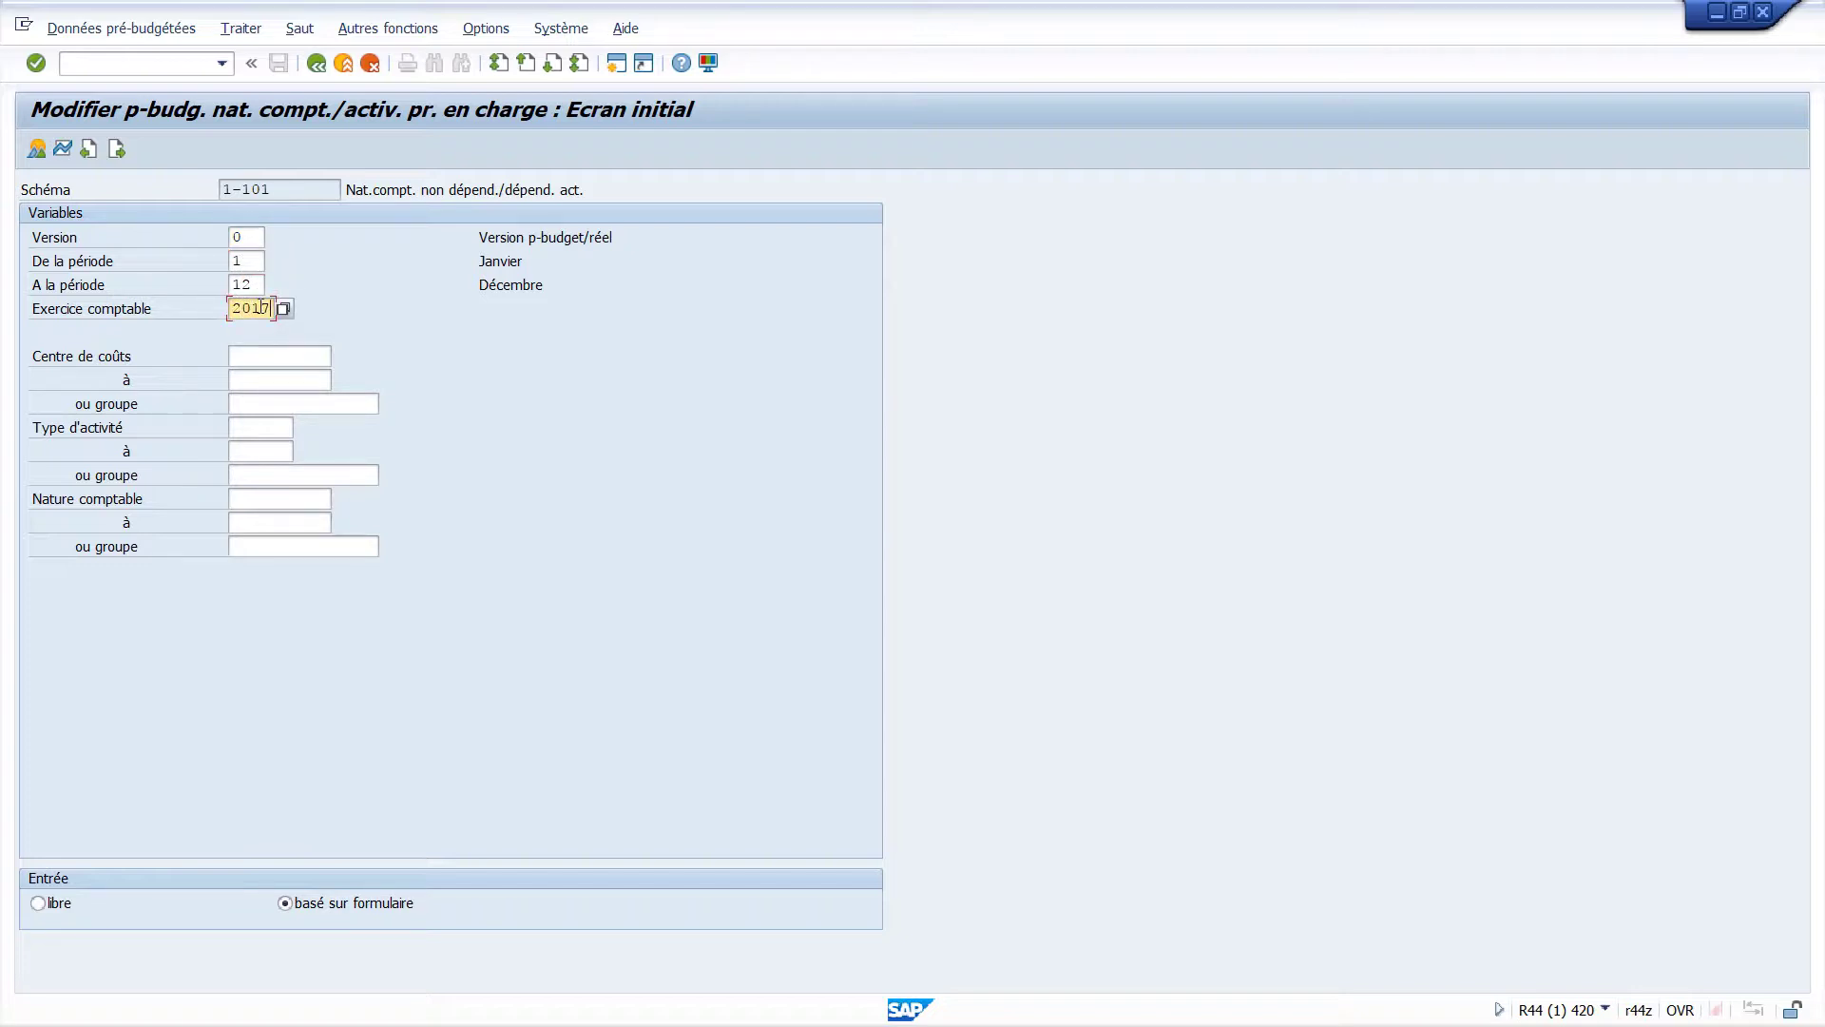
left_click(212, 366)
left_click(260, 354)
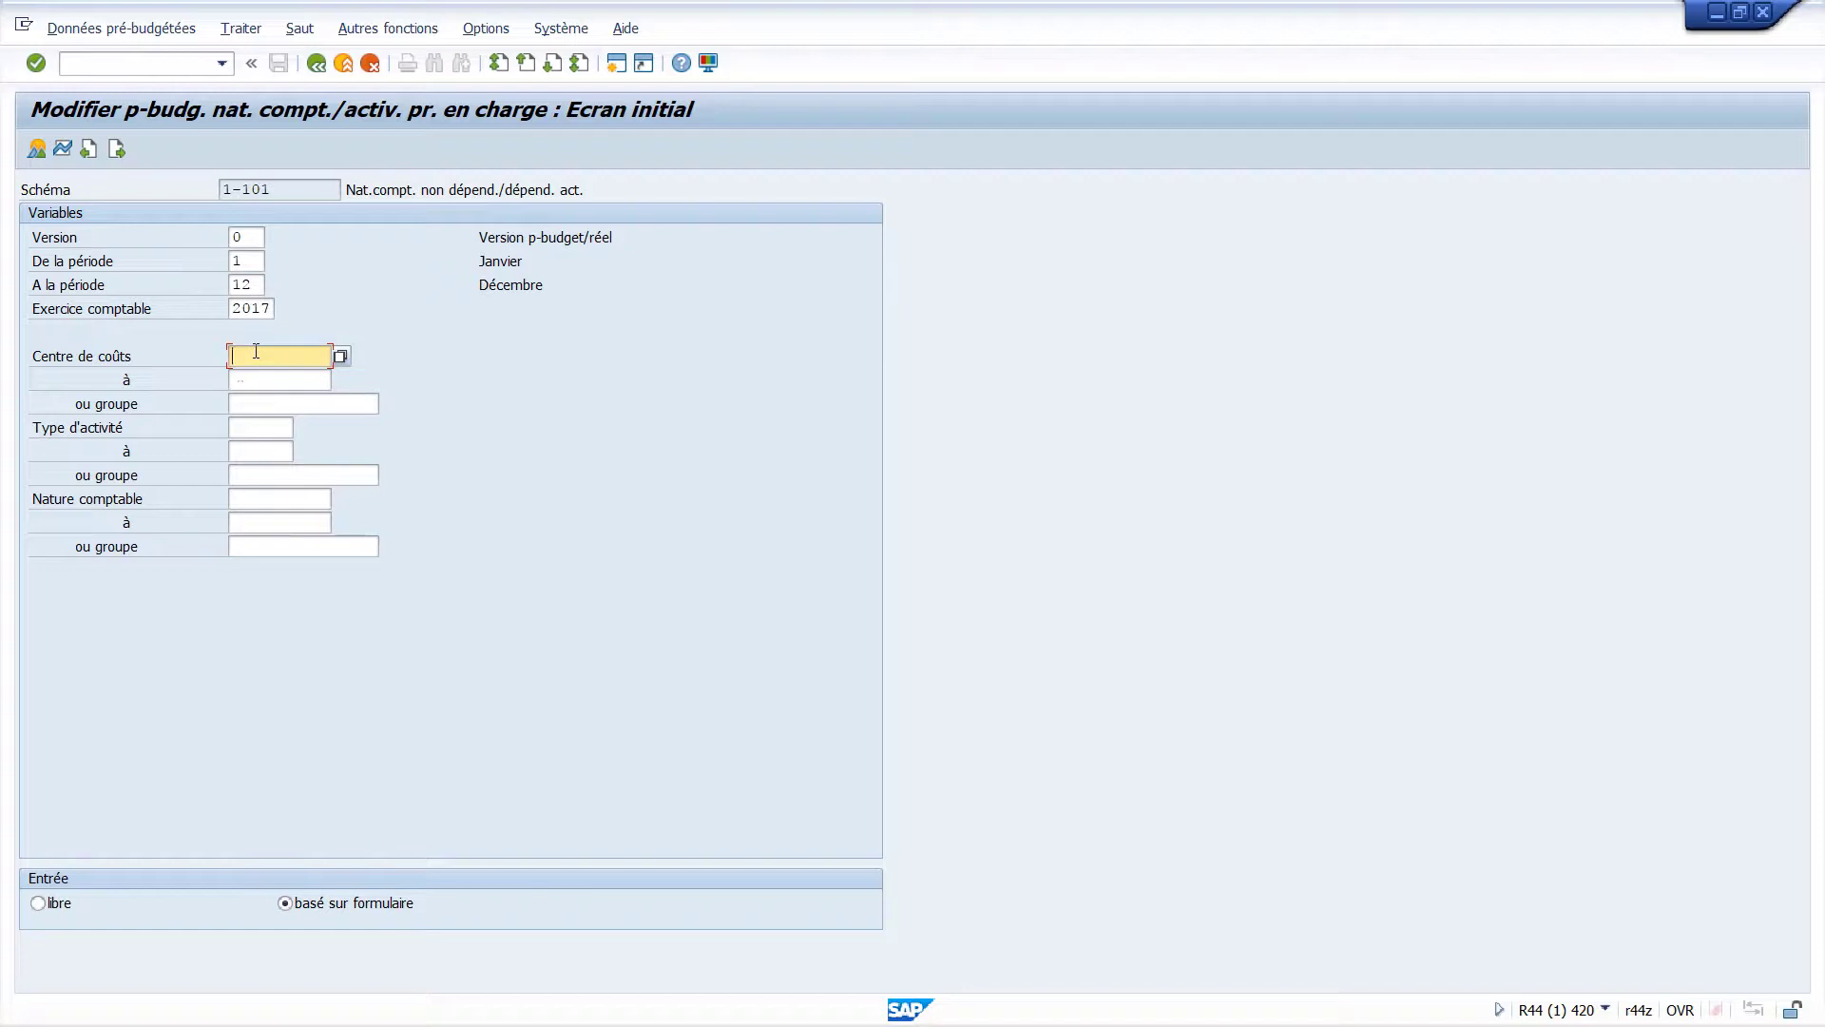
left_click(251, 404)
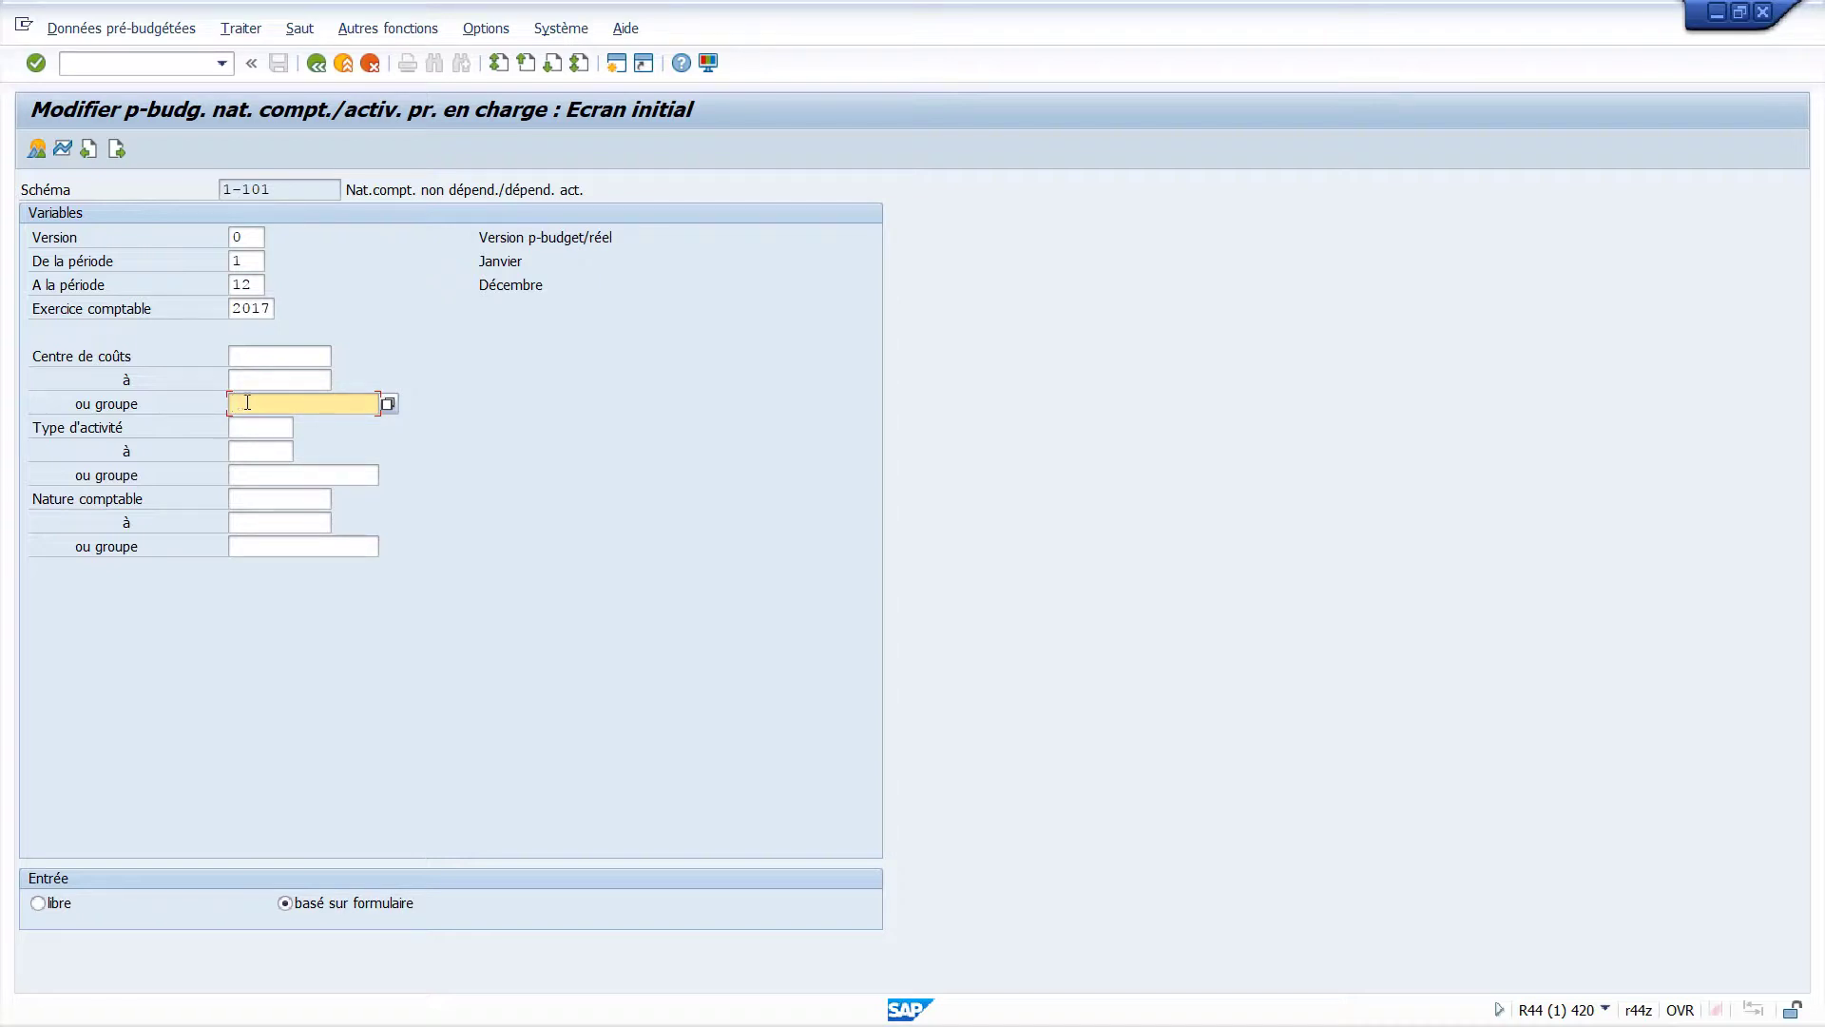
left_click(255, 357)
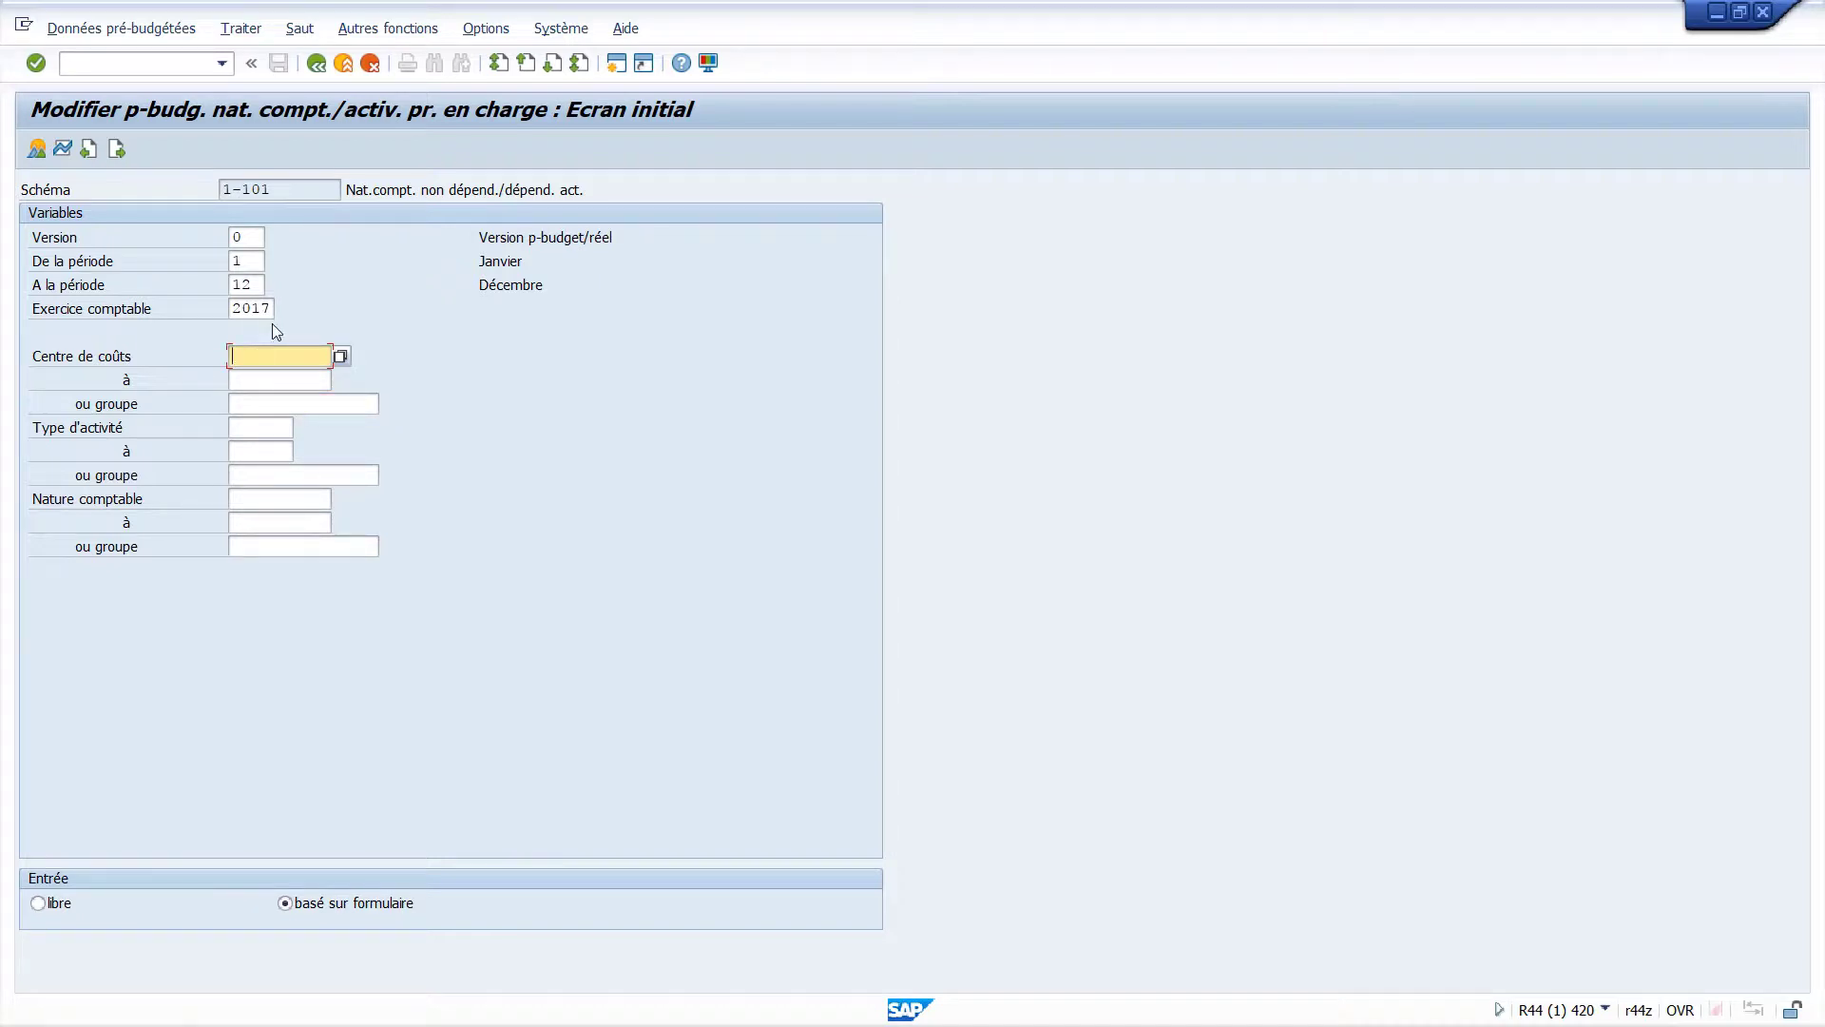
type("G")
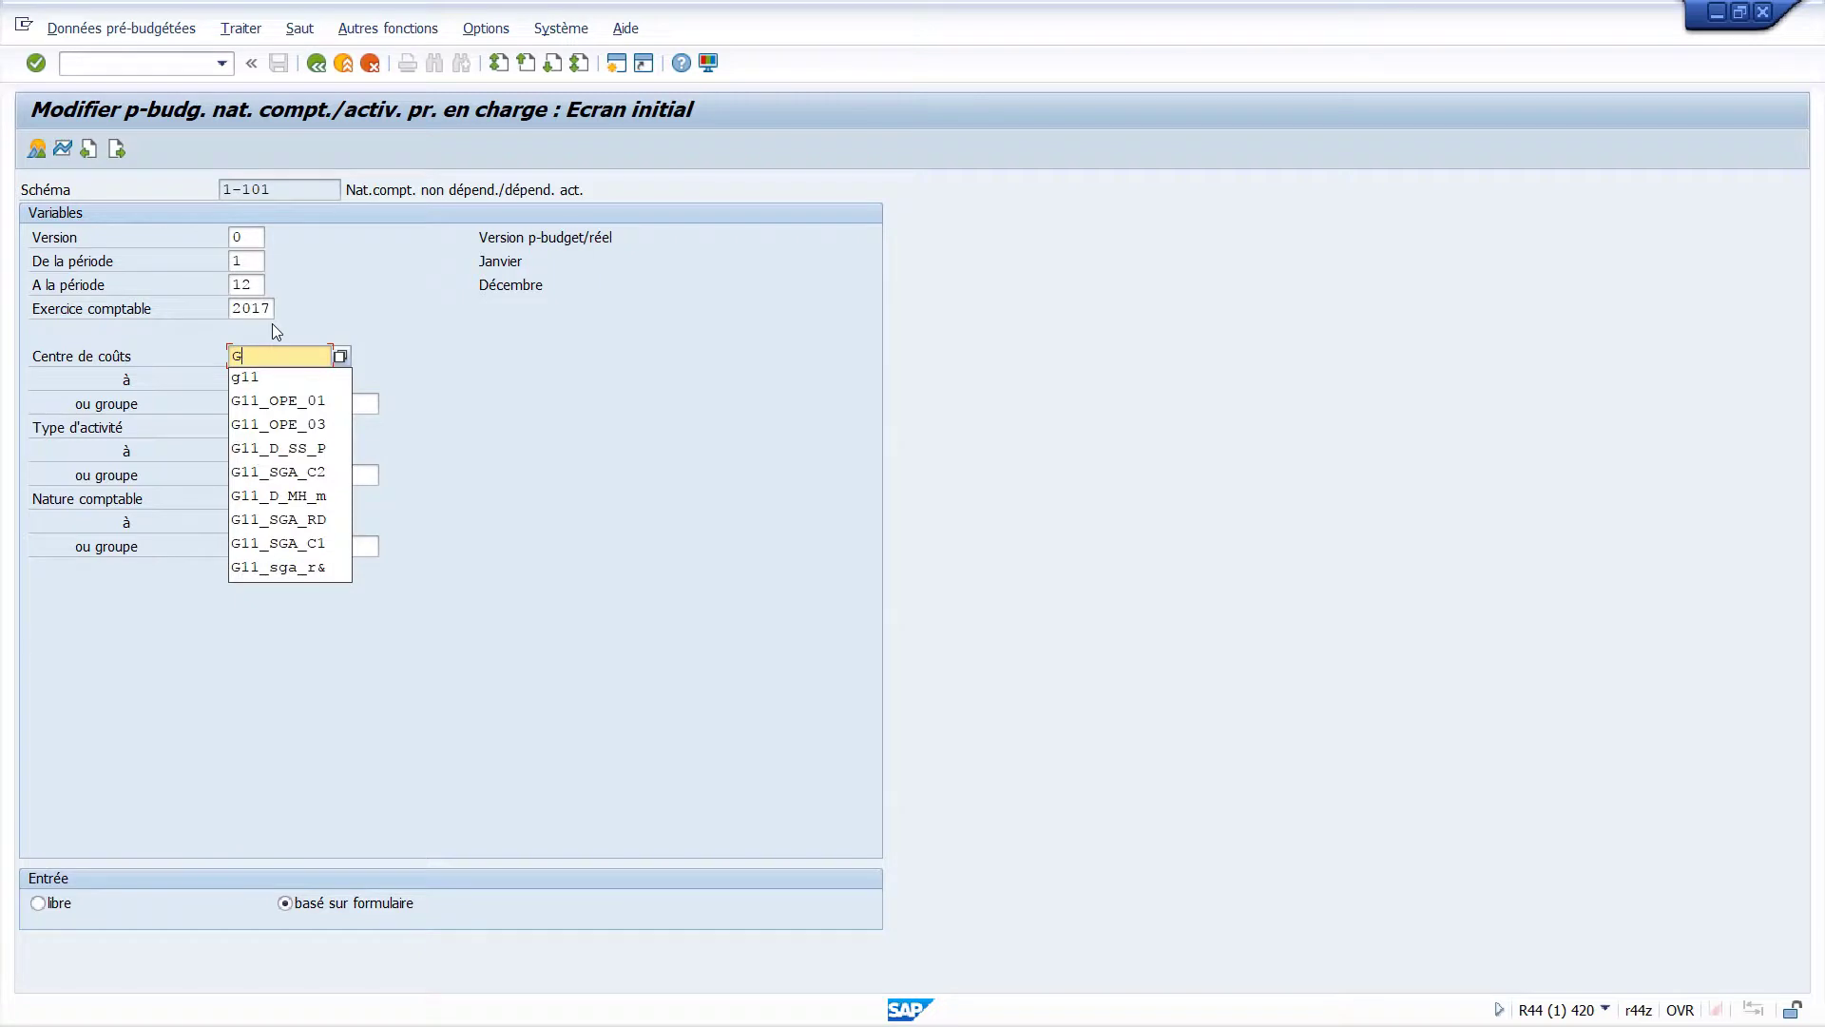
left_click(300, 401)
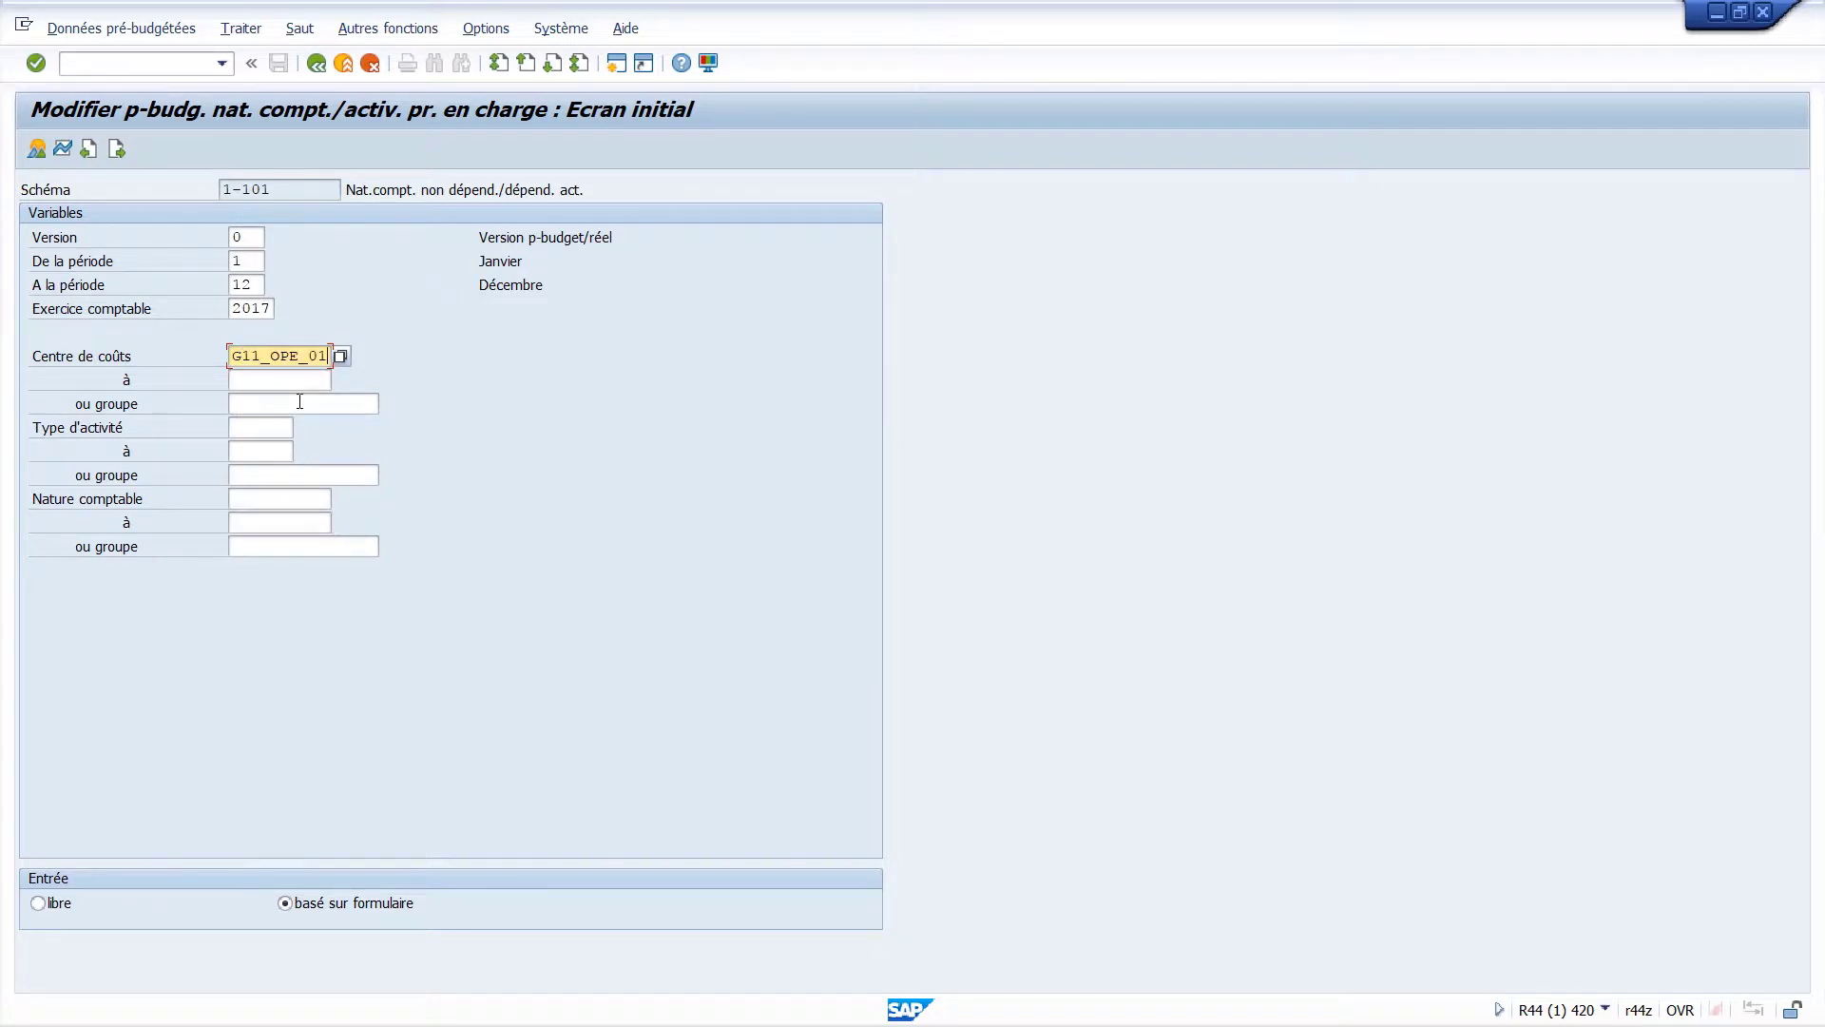
- Set the cost element to 624211, choose free entry (libre) and display the planning overview screen
left_click(244, 500)
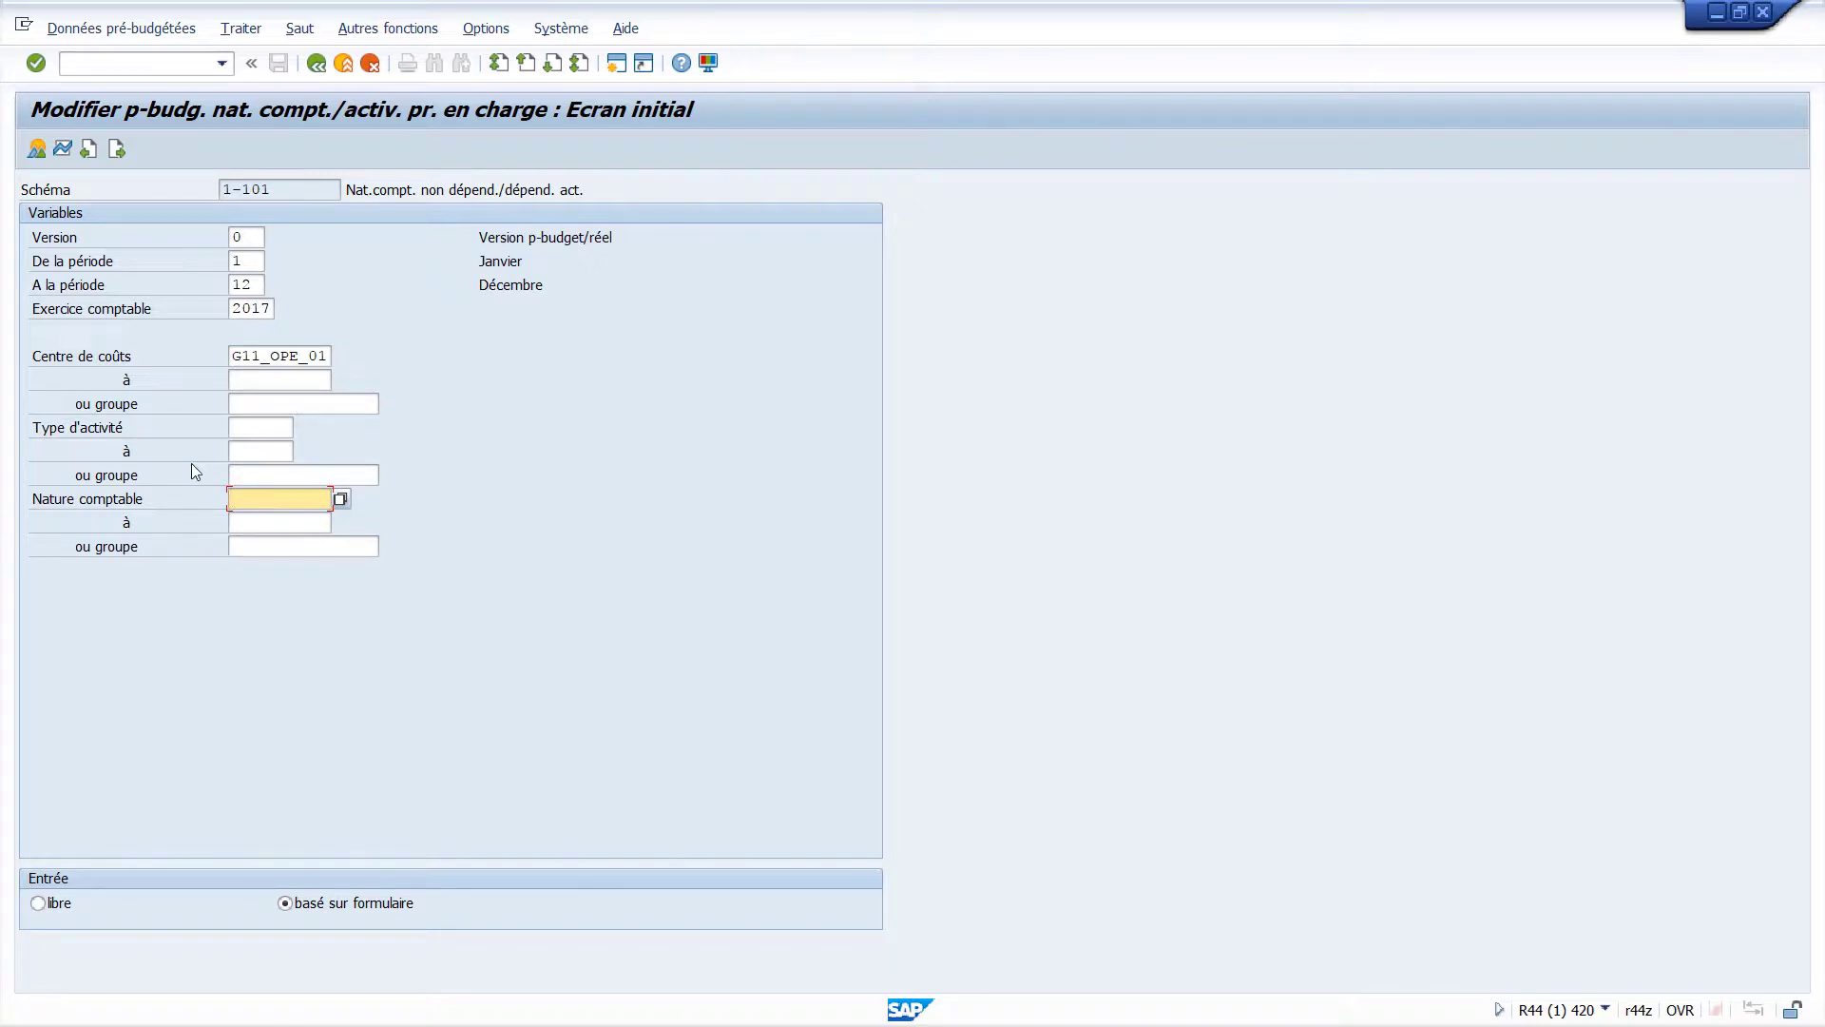
type("6242")
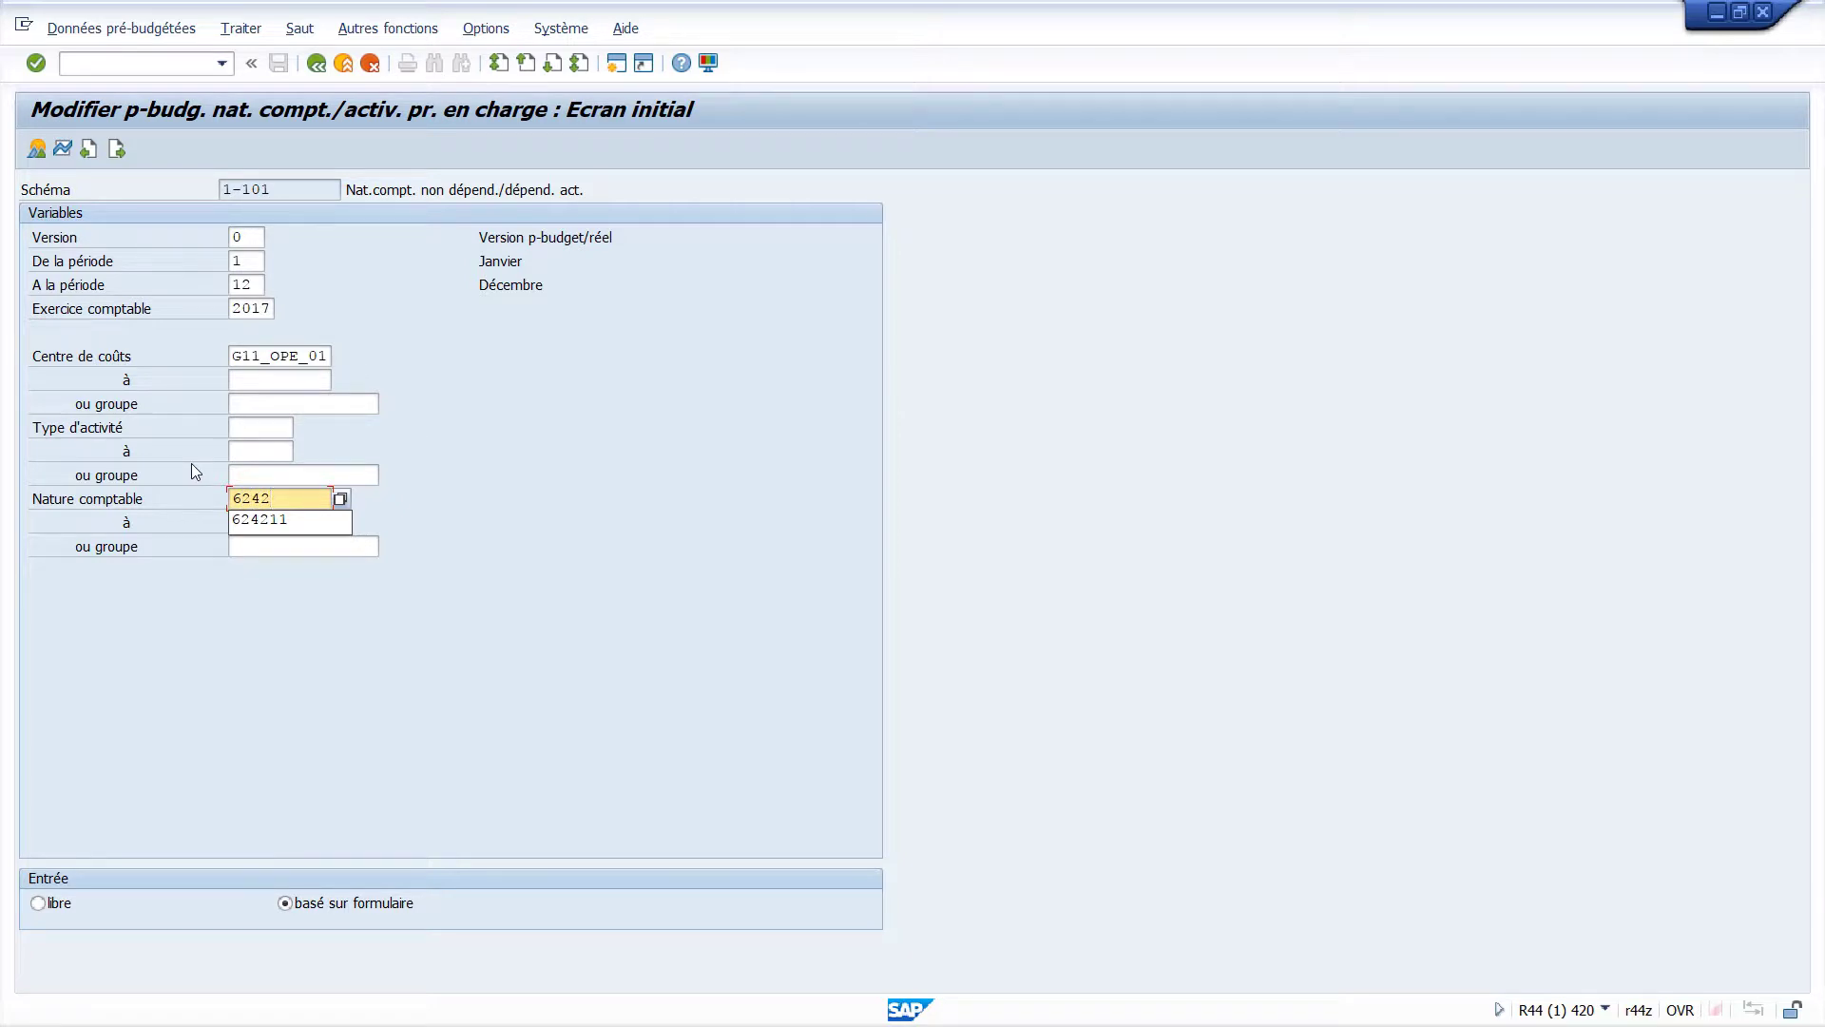
type("11")
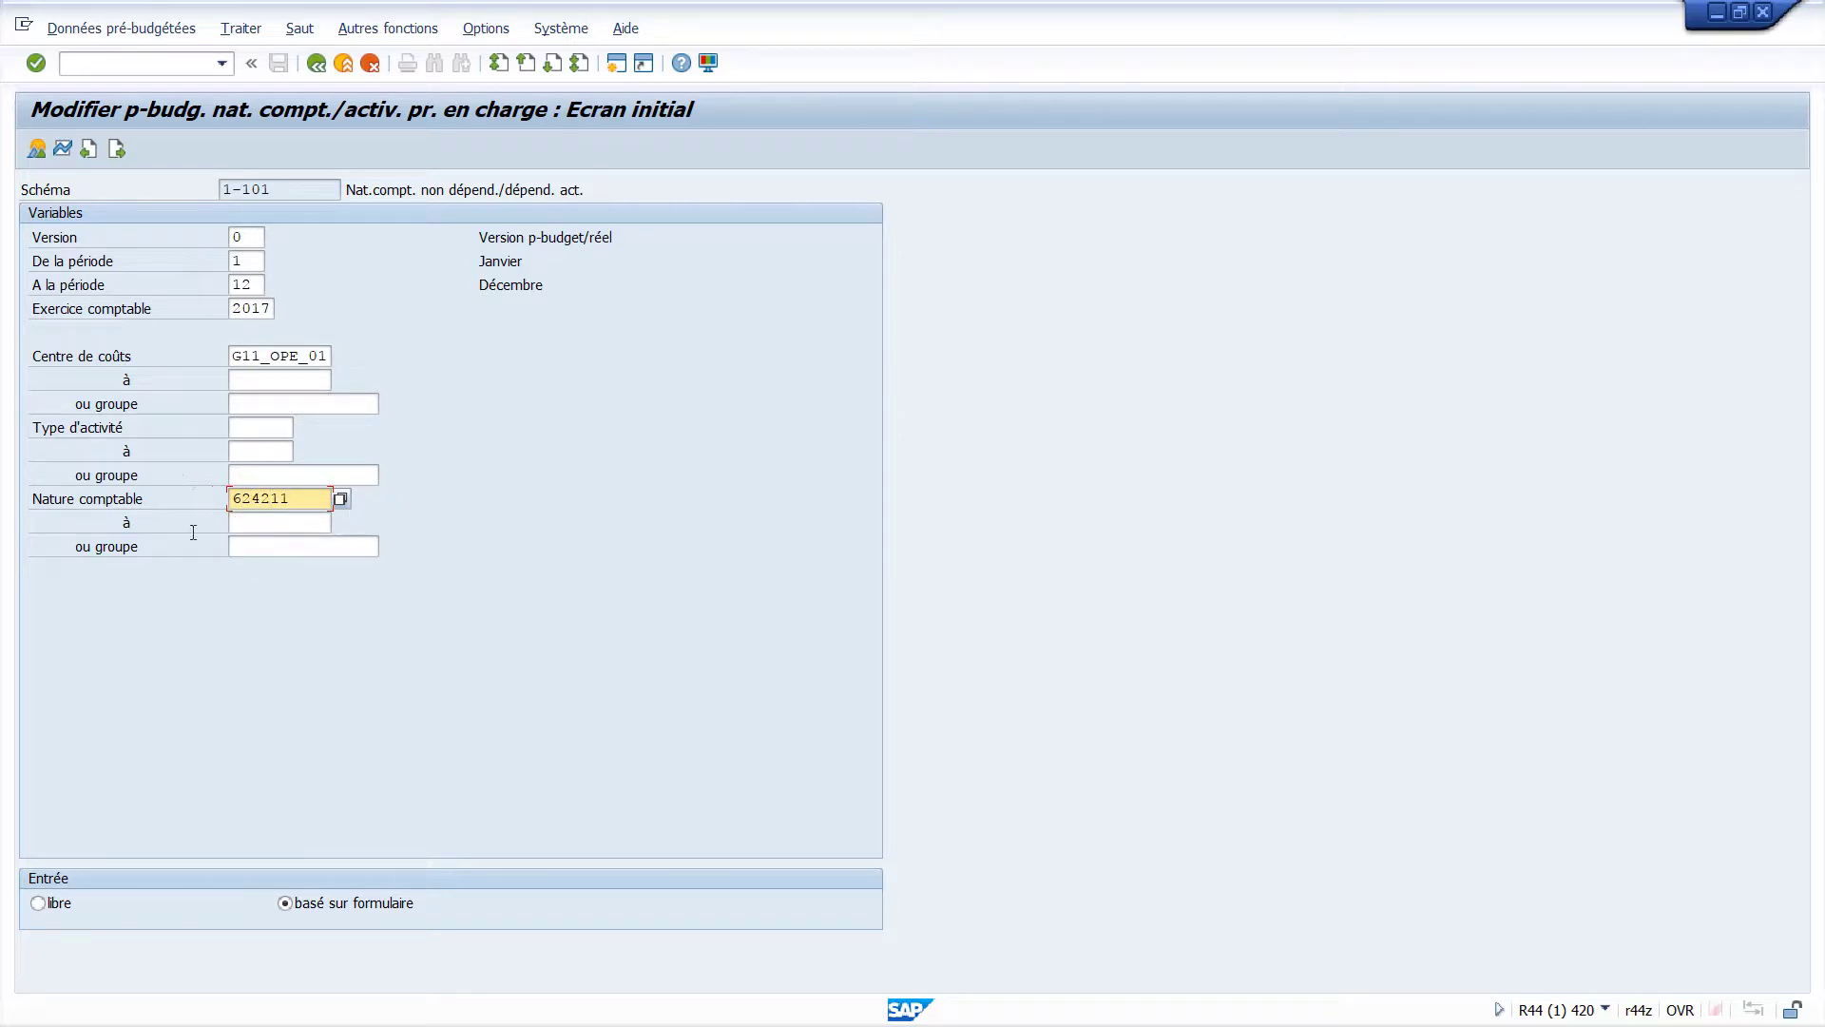
left_click(38, 903)
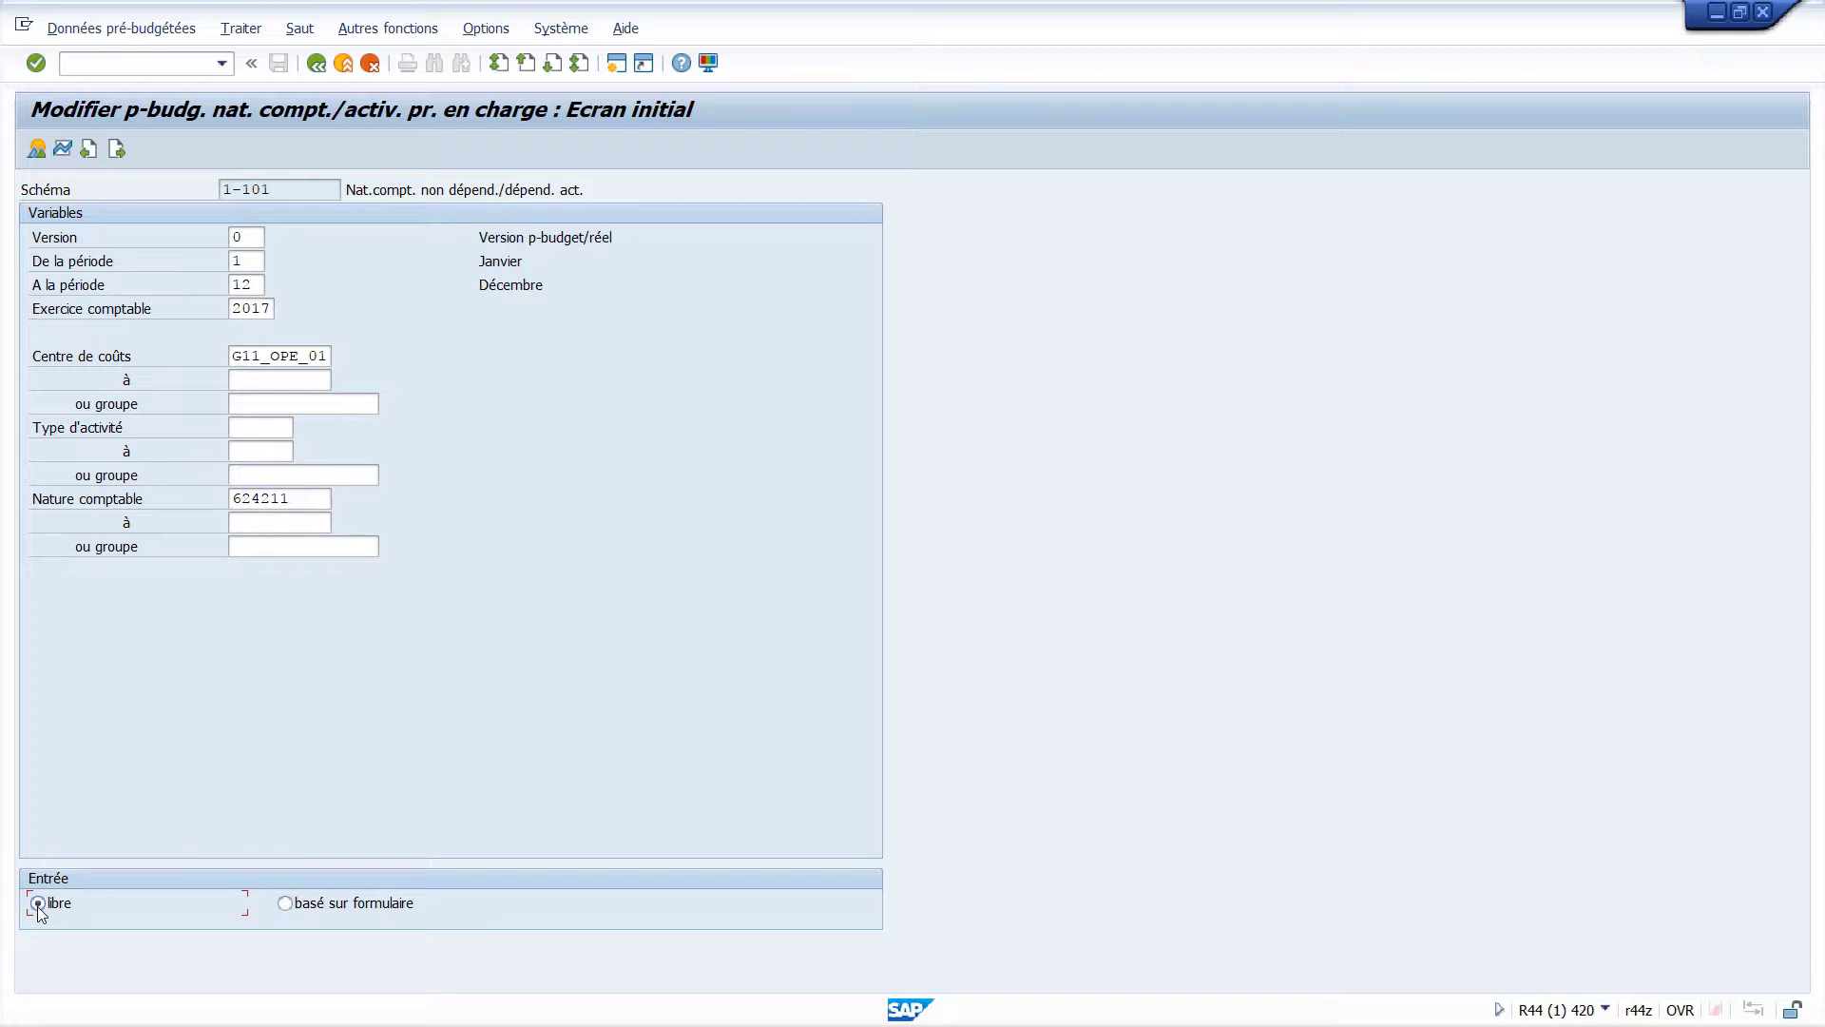
left_click(36, 150)
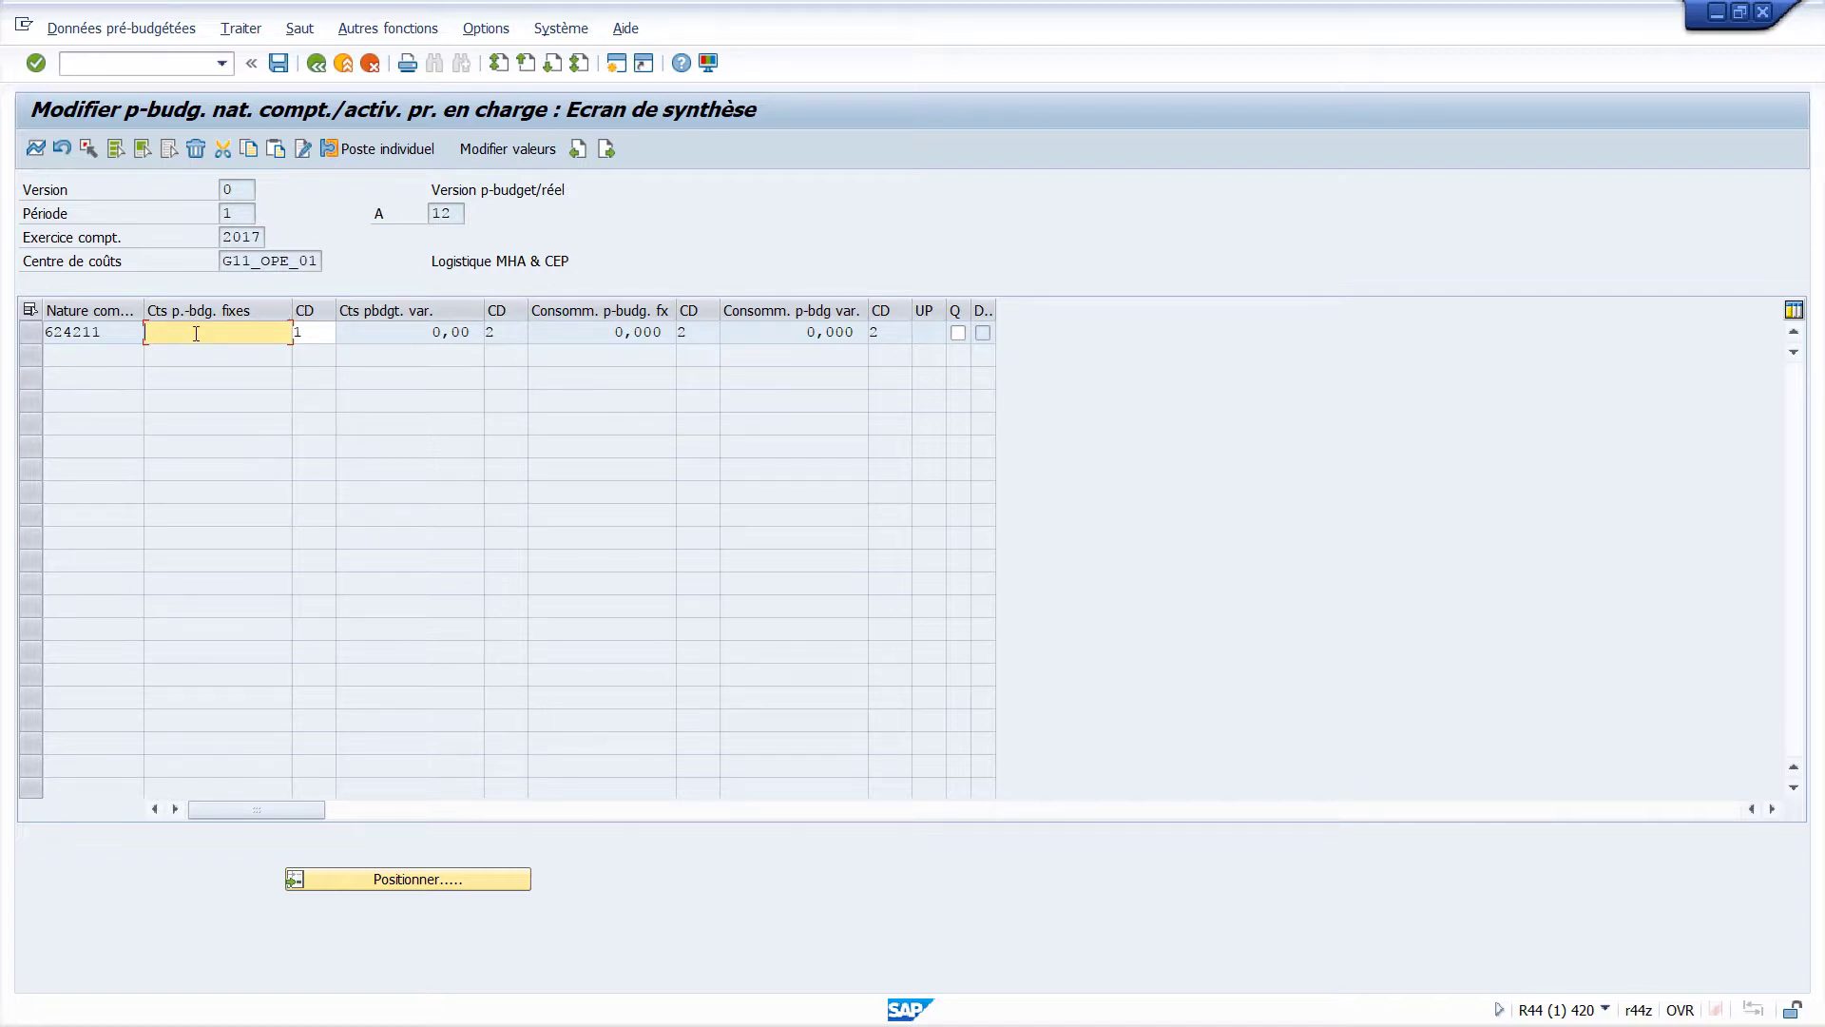
- Enter 100000 as the fixed planned costs for cost element 624211 and save the plan data
type("100")
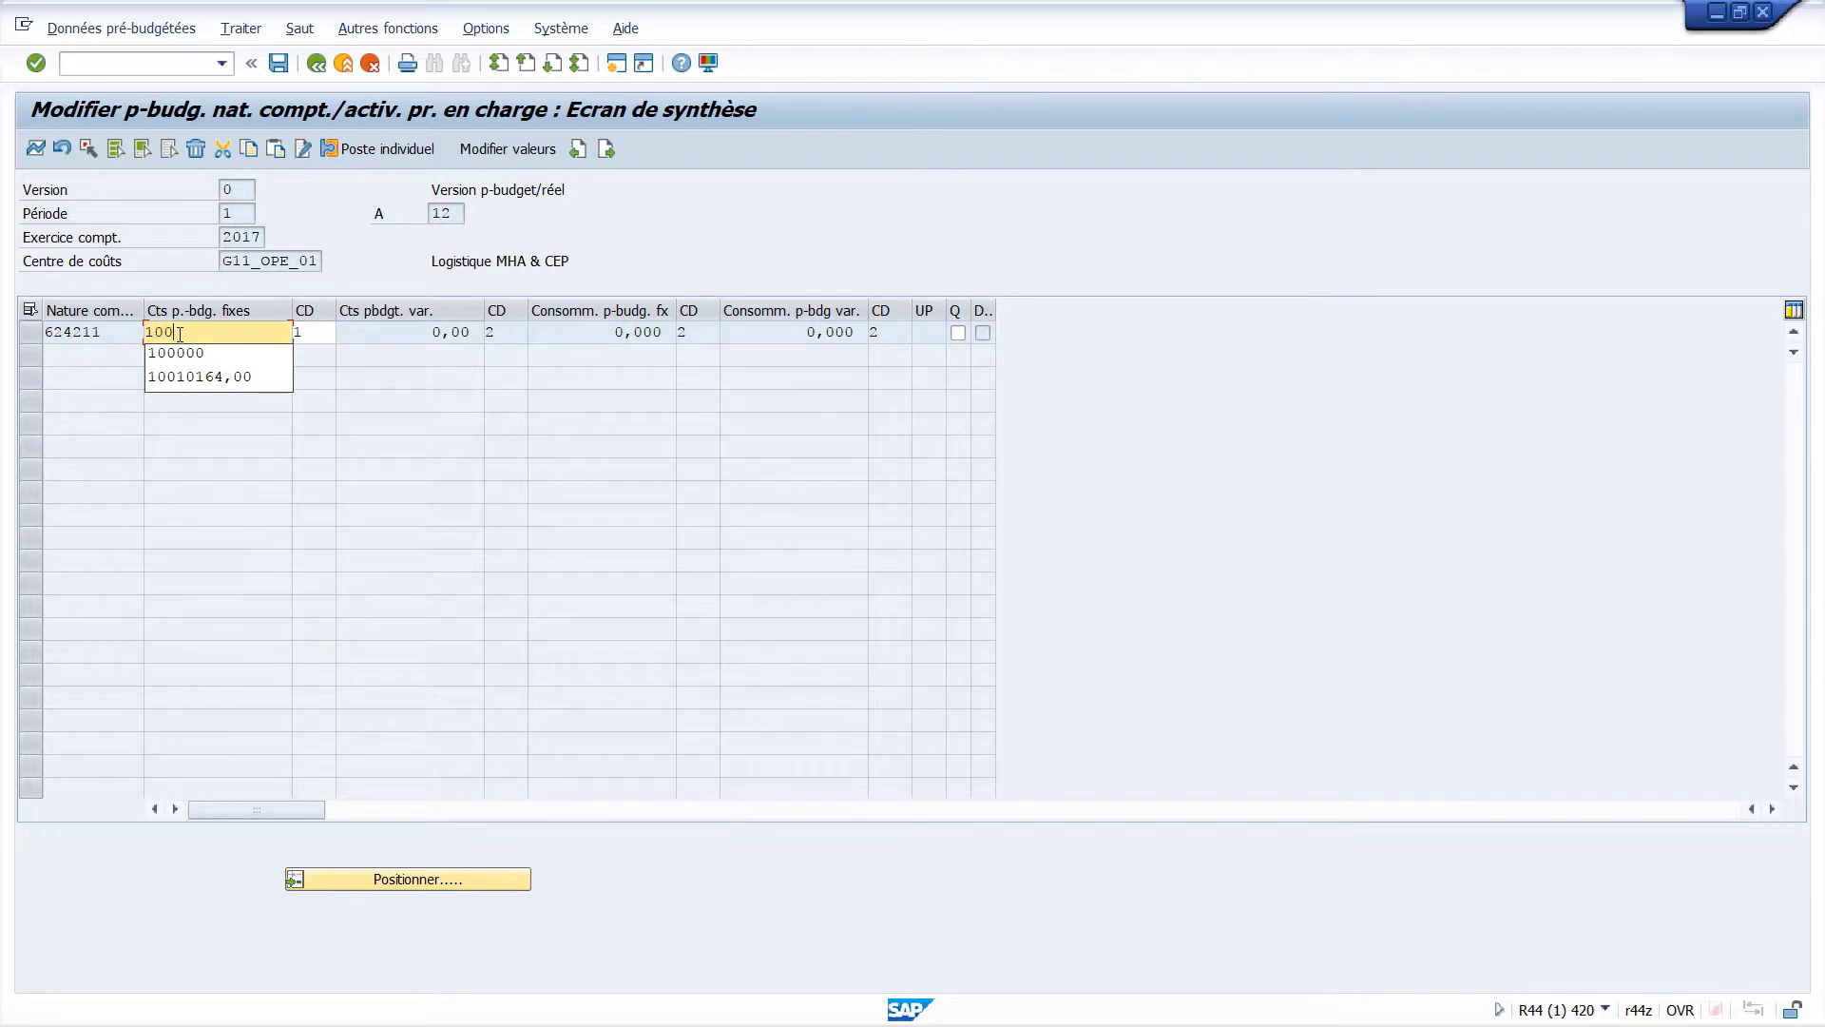
type("000")
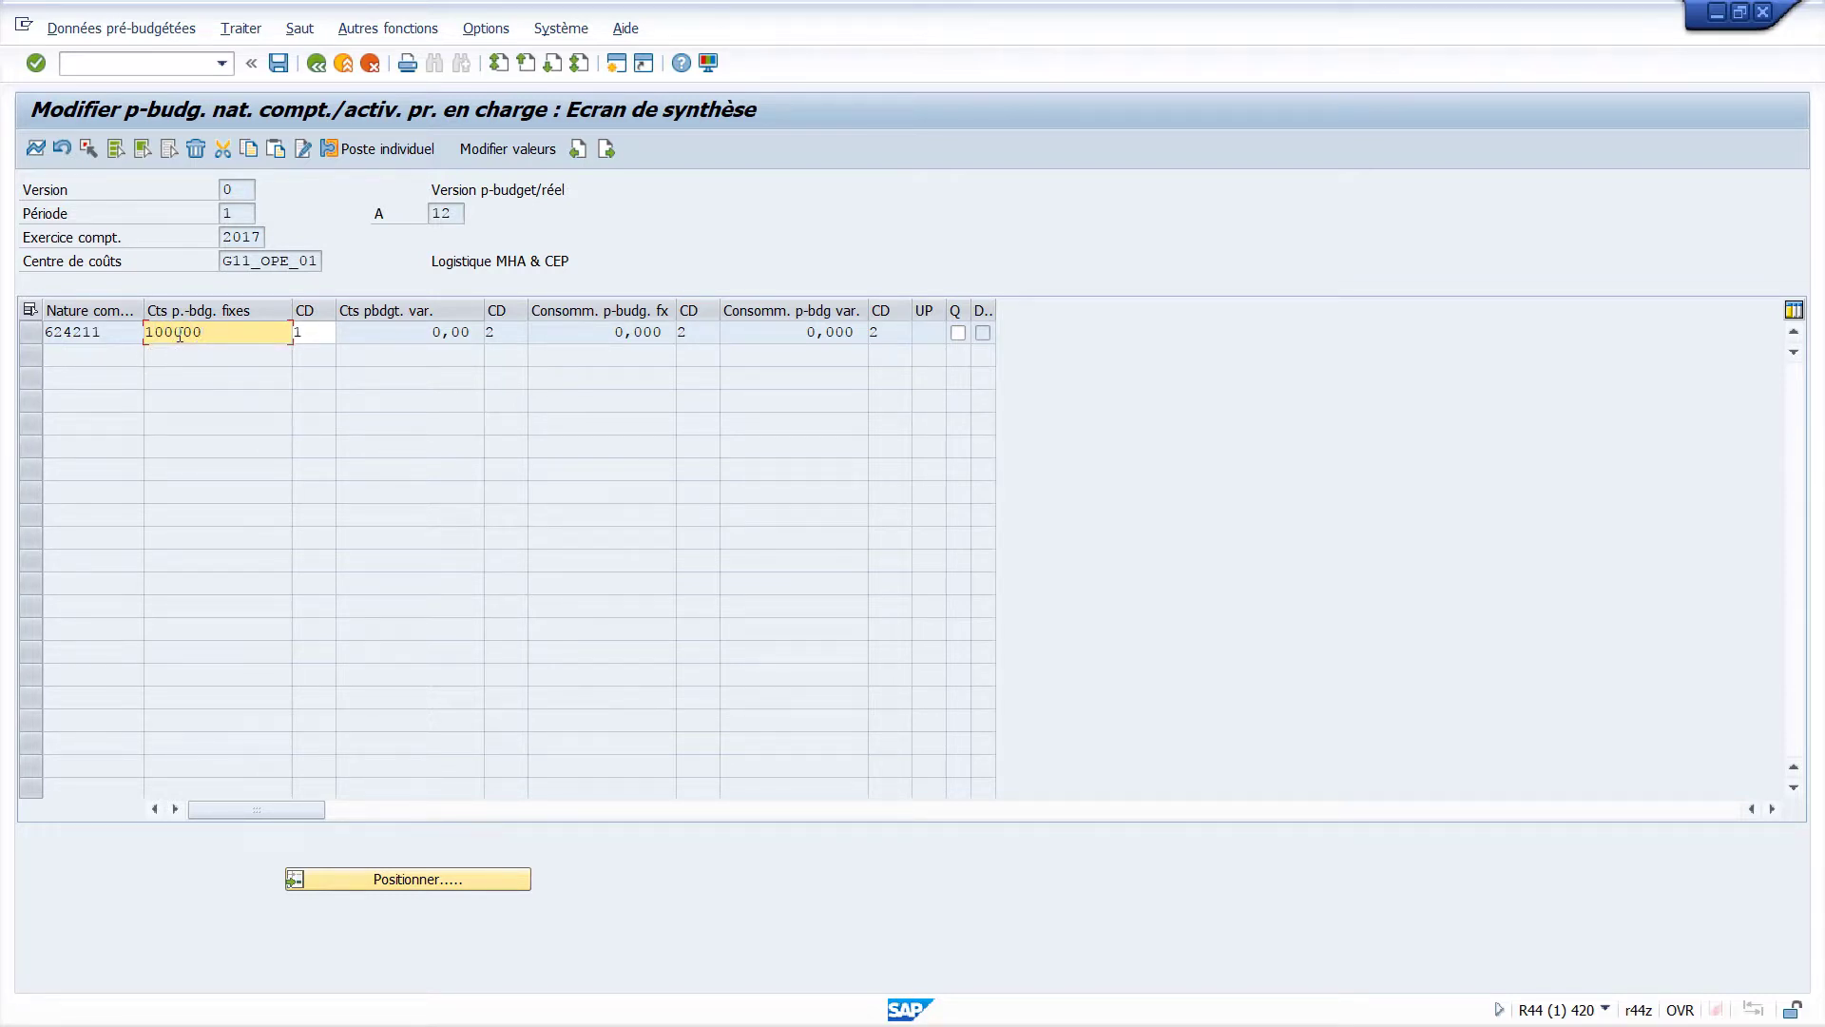
key("Return")
left_click(279, 64)
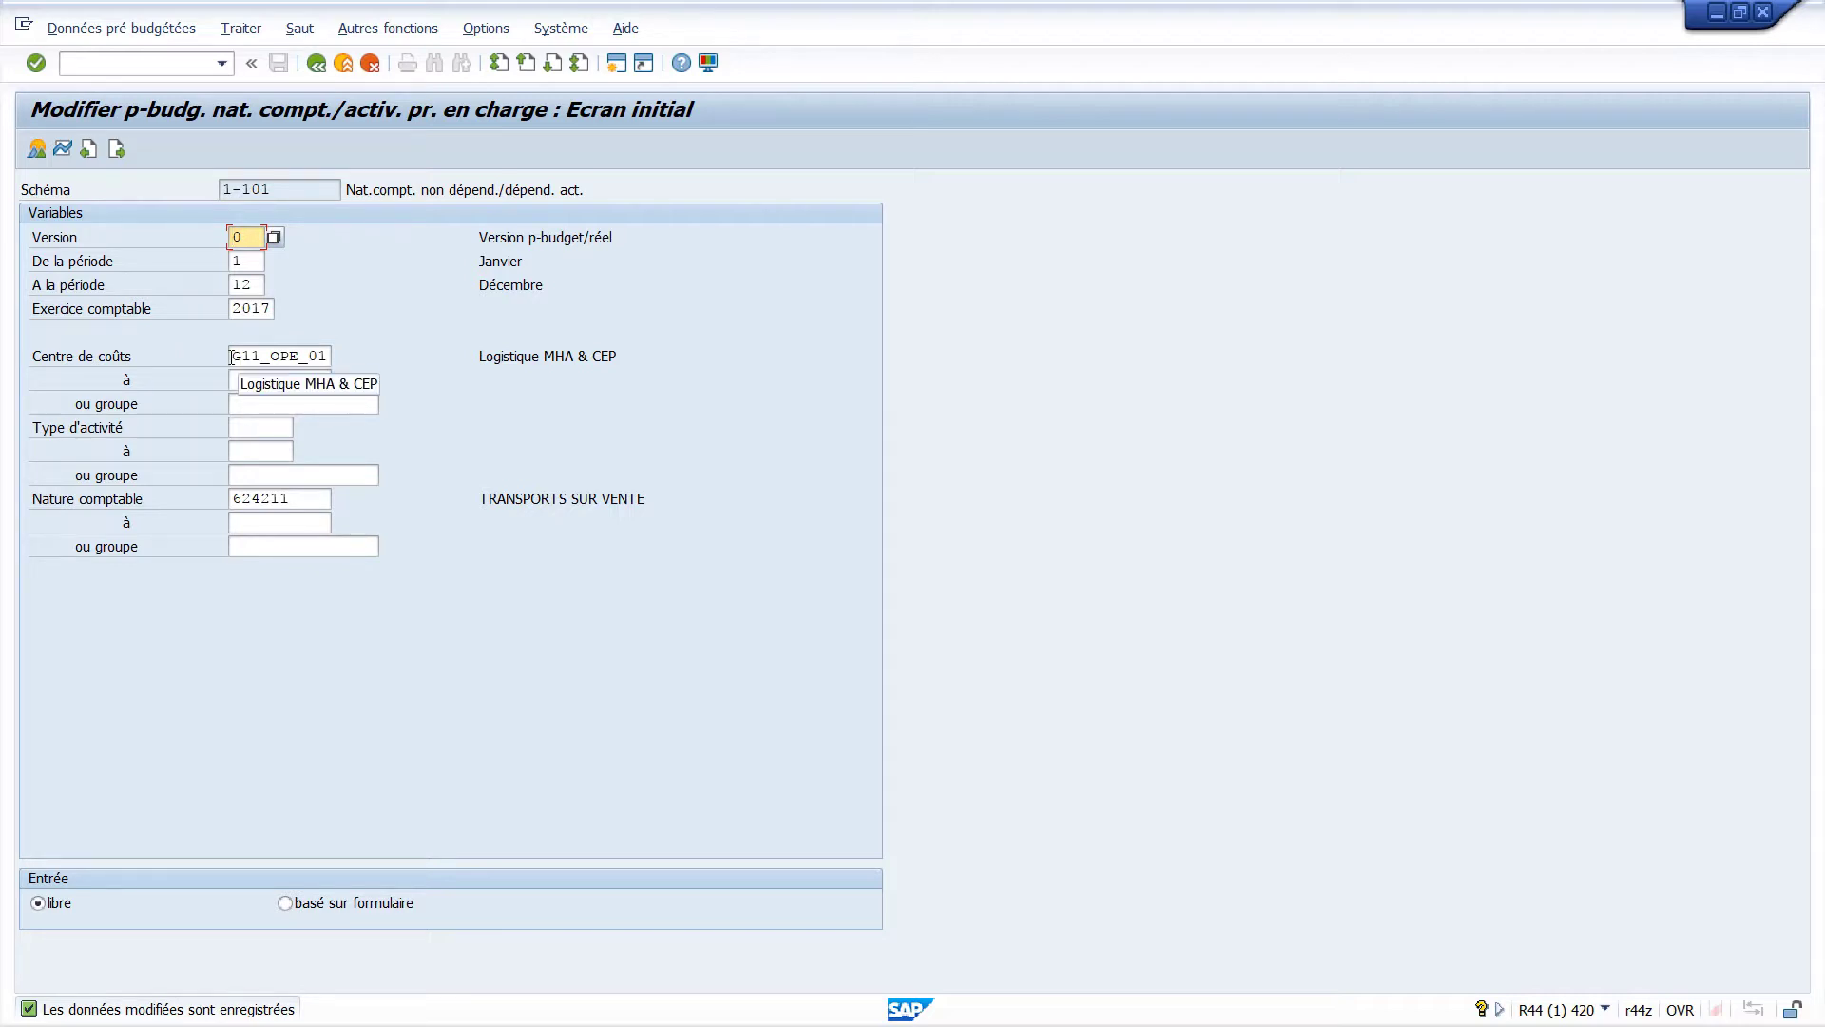
- Clear the single cost centre and select cost centre group G11 for the planning selection instead
left_click_drag(231, 356, 369, 336)
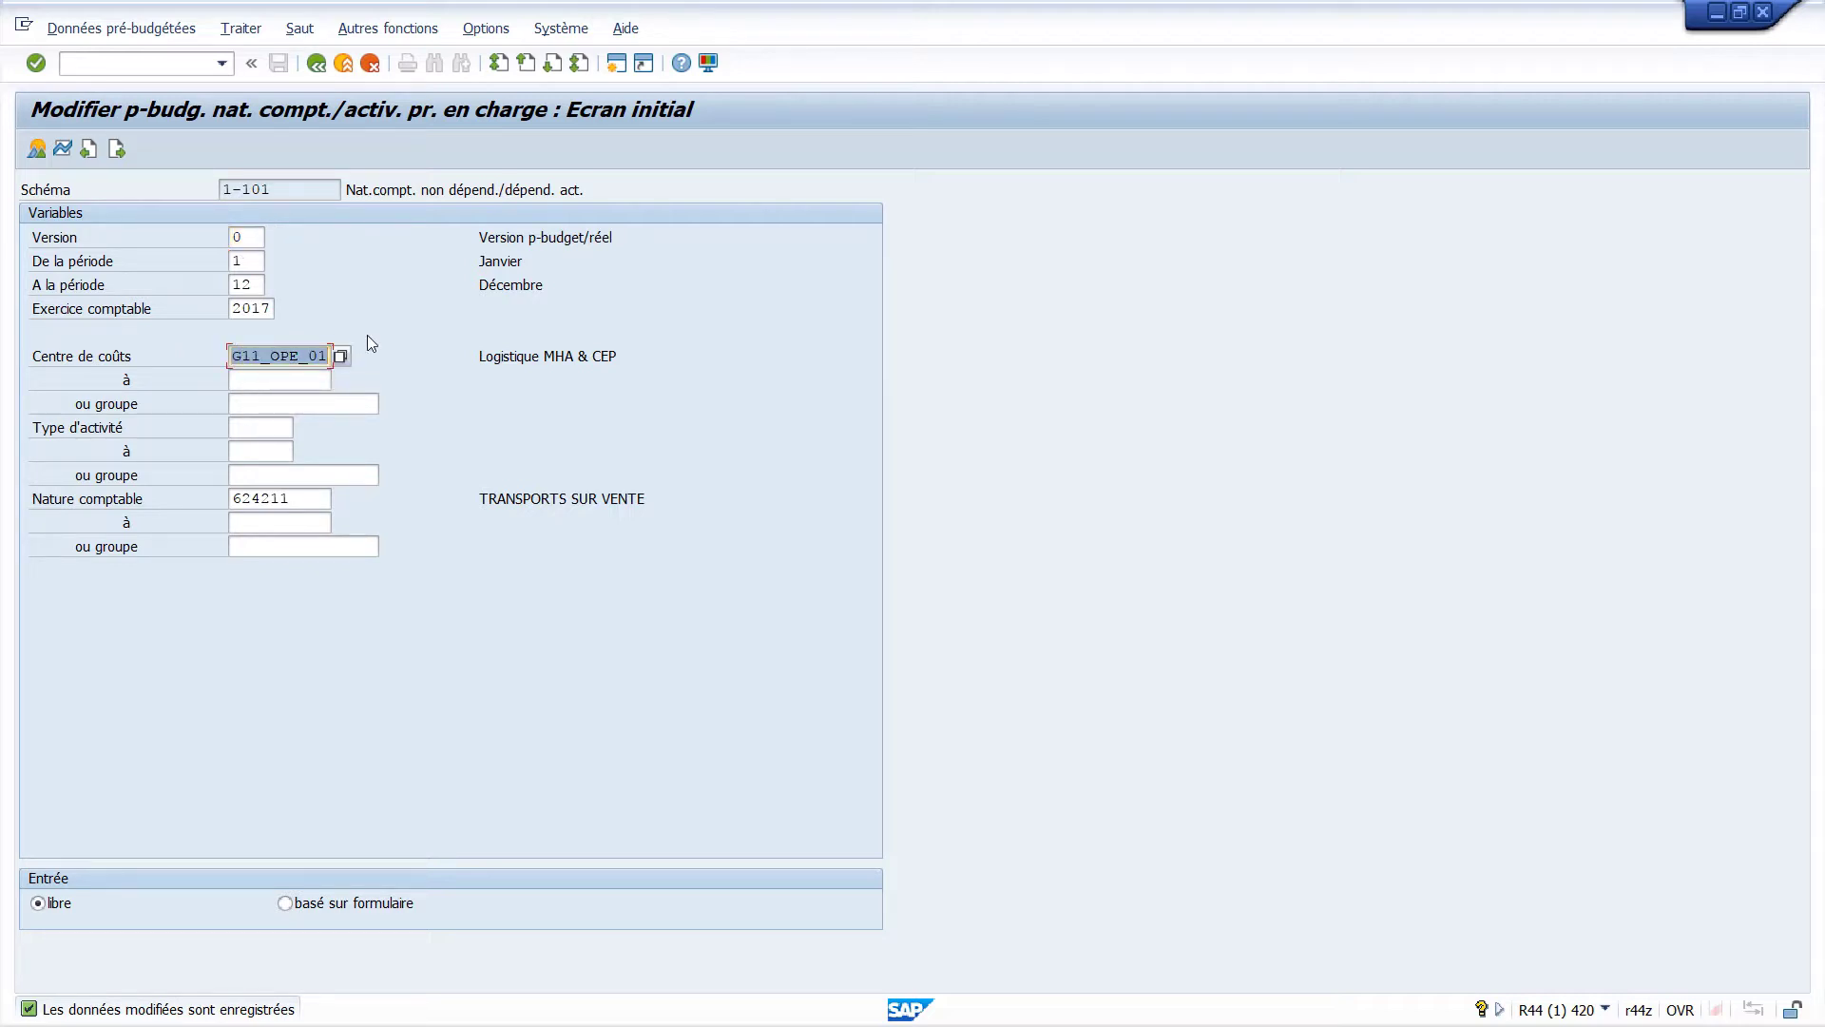
key("BackSpace")
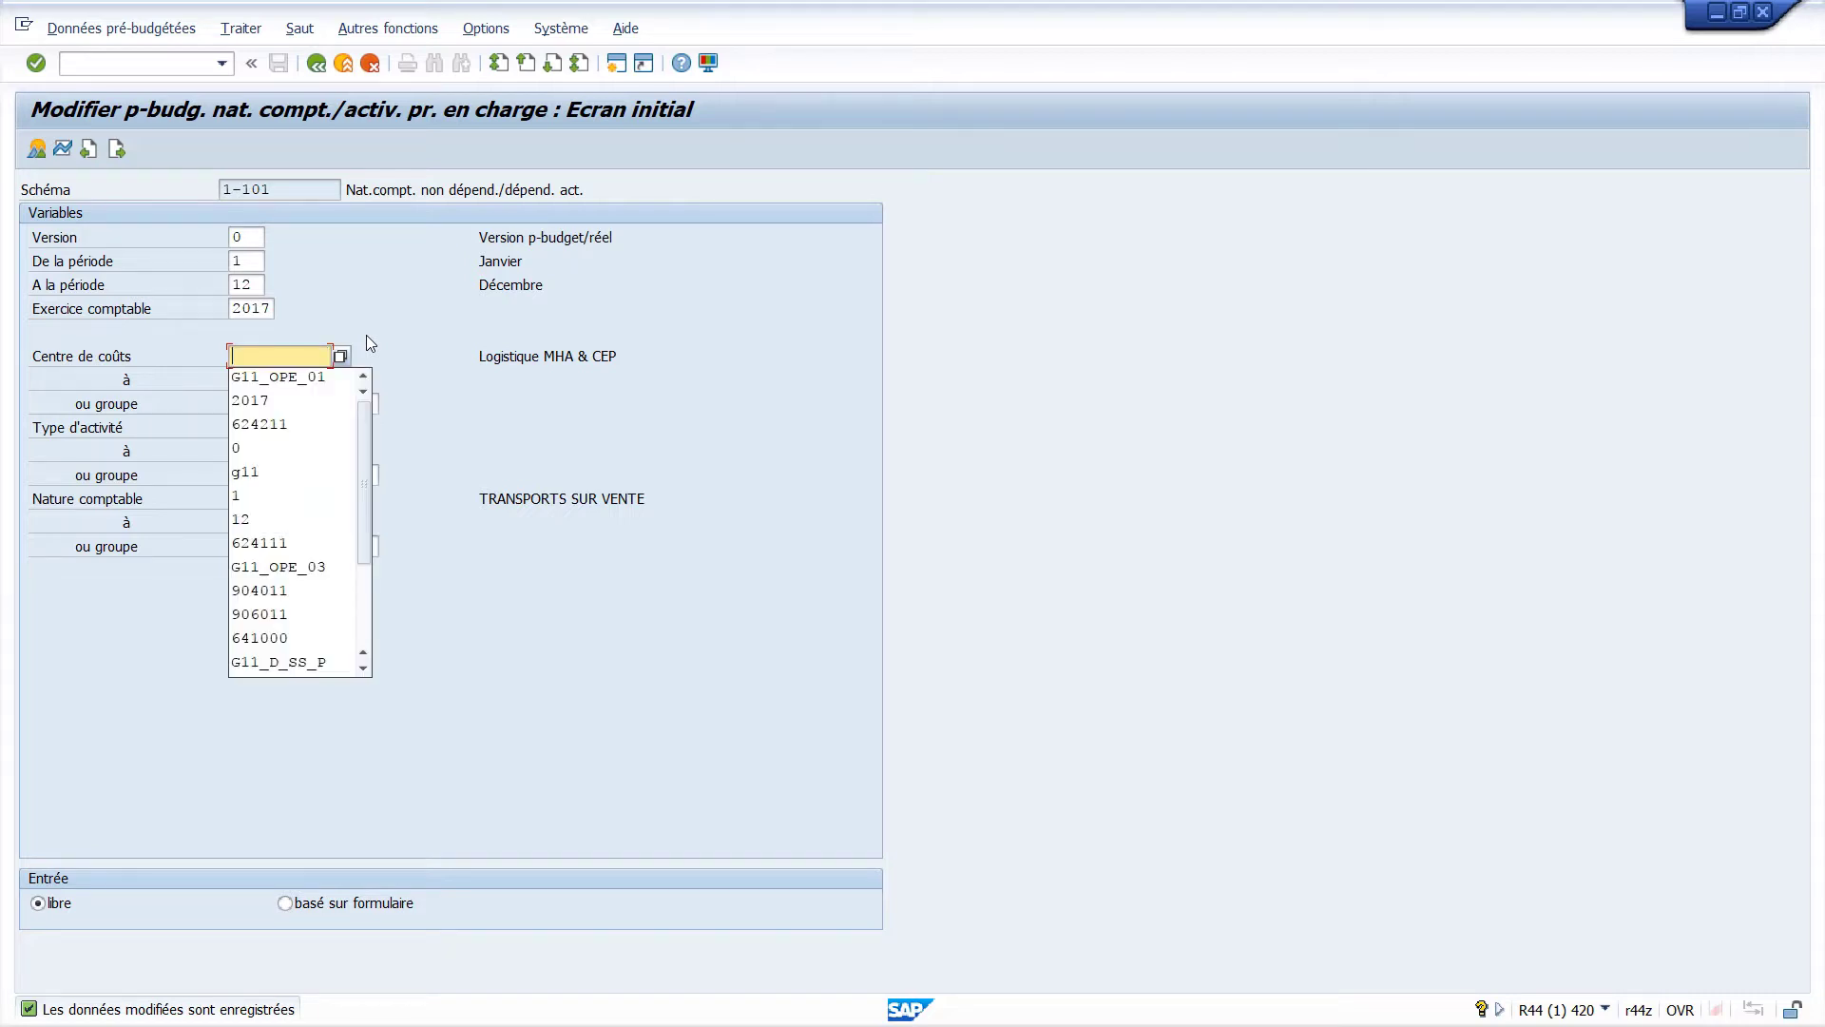
key("Escape")
left_click(282, 405)
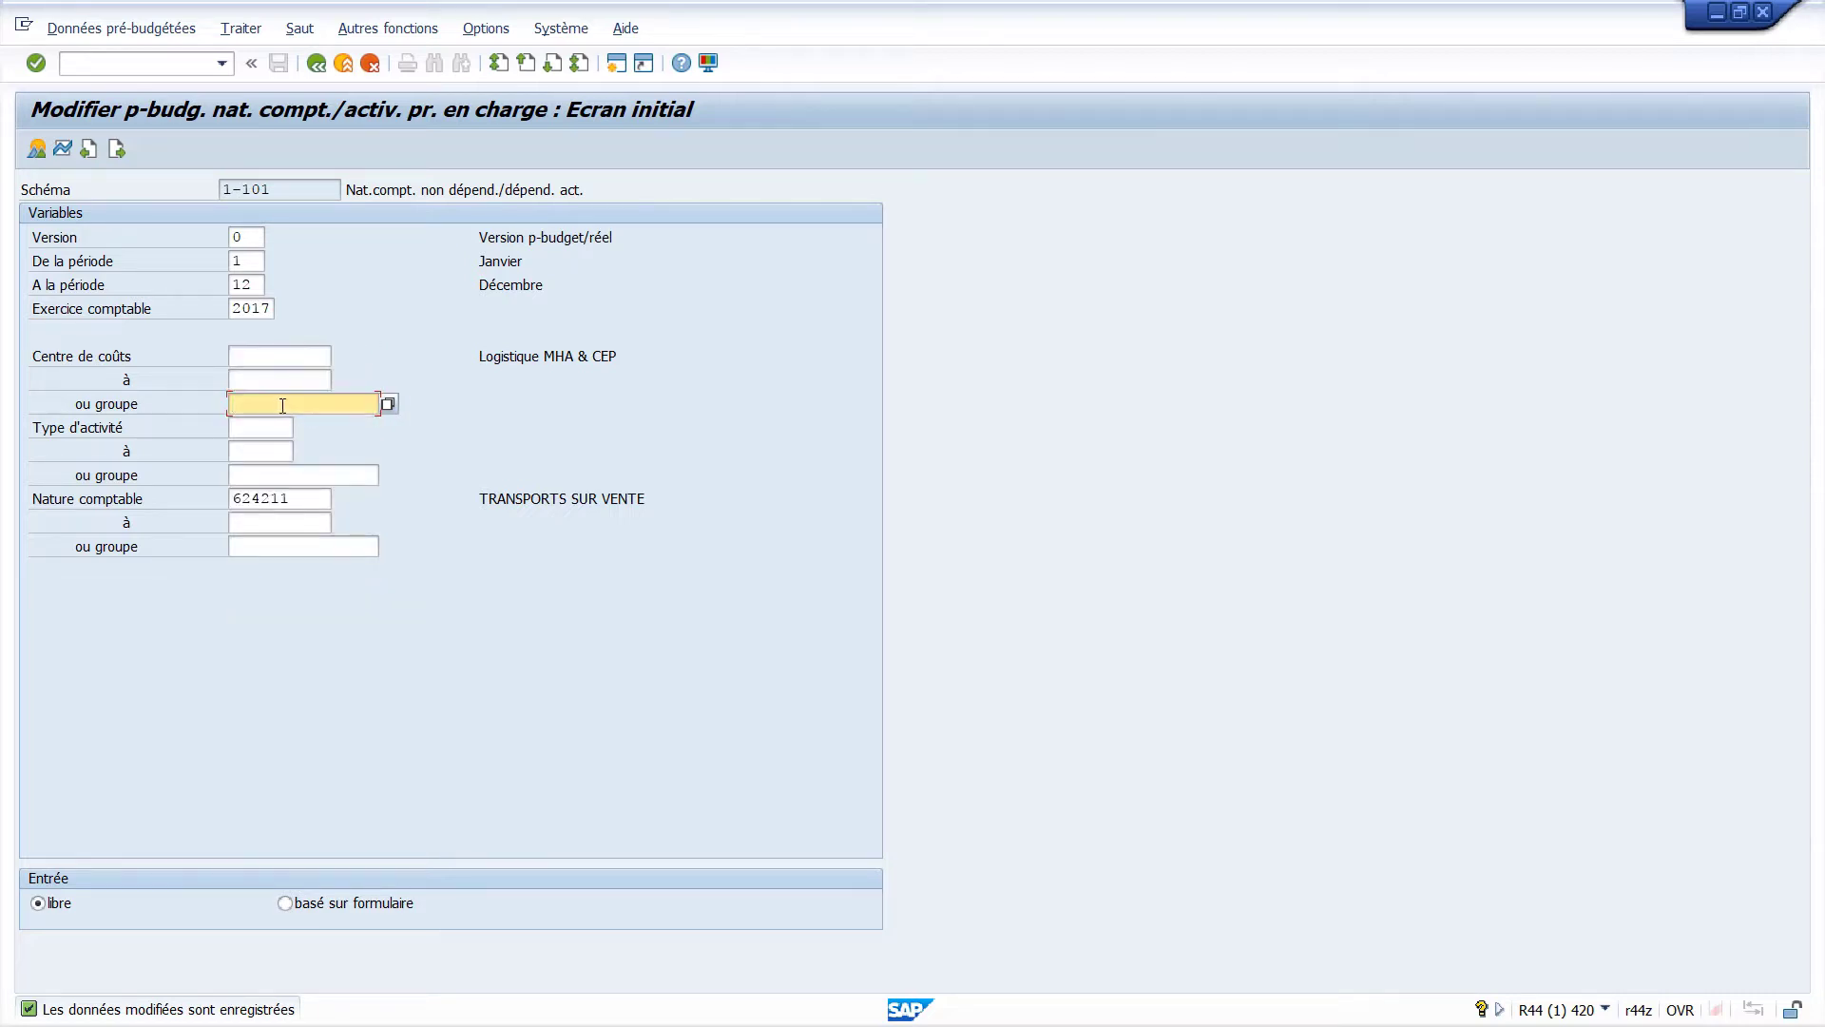
type("G11")
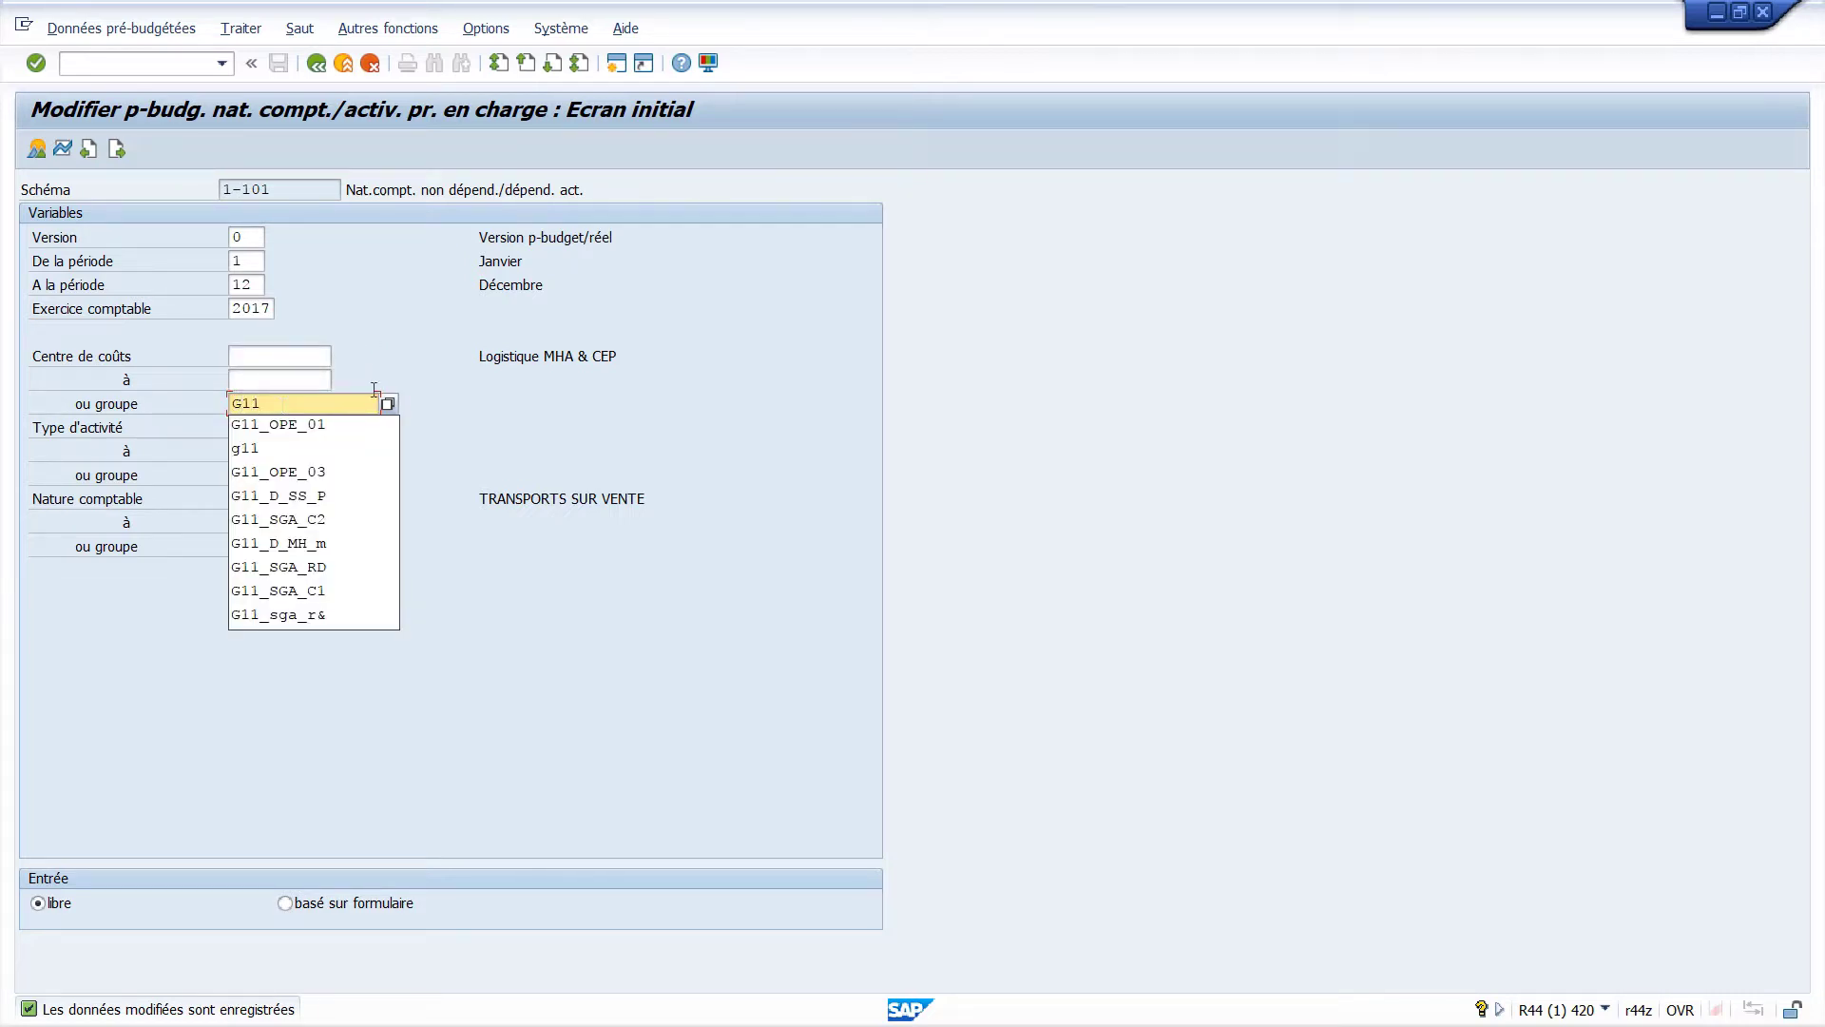
left_click(438, 384)
- Clear the single cost element and select cost element group G11 for the planning selection instead
double_click(306, 501)
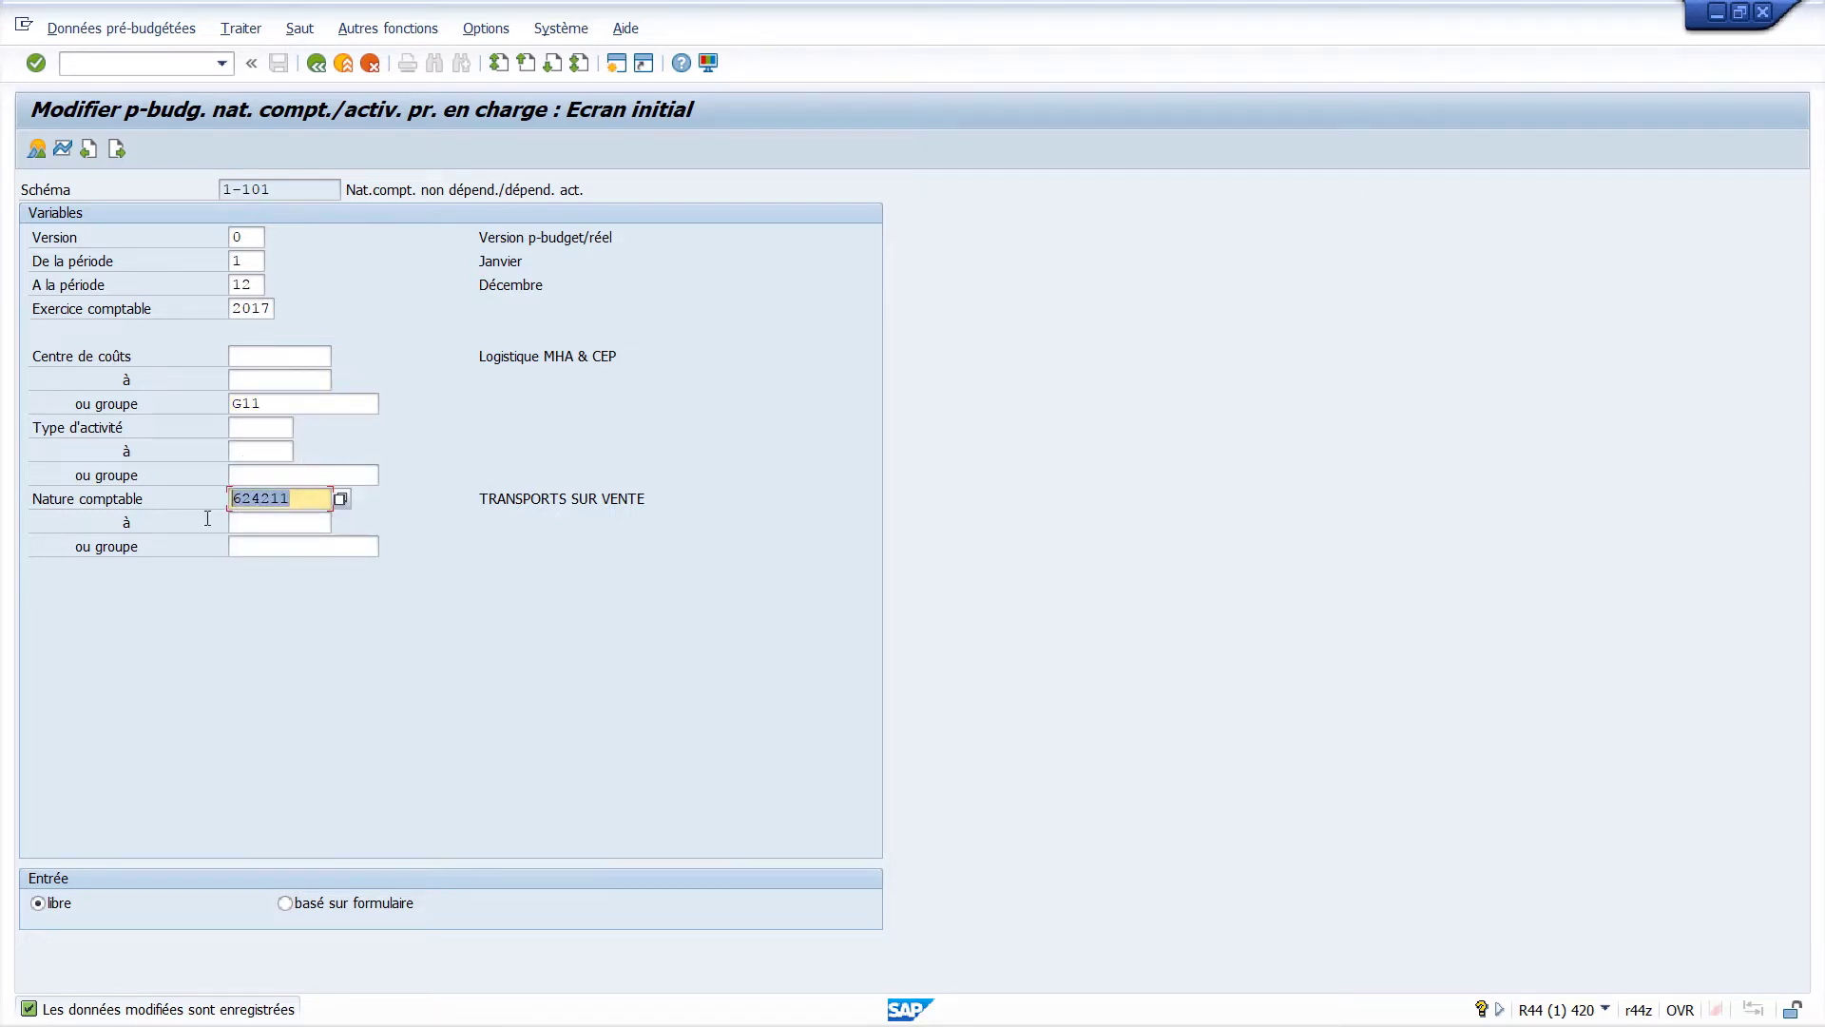
key("BackSpace")
left_click(271, 548)
left_click(271, 549)
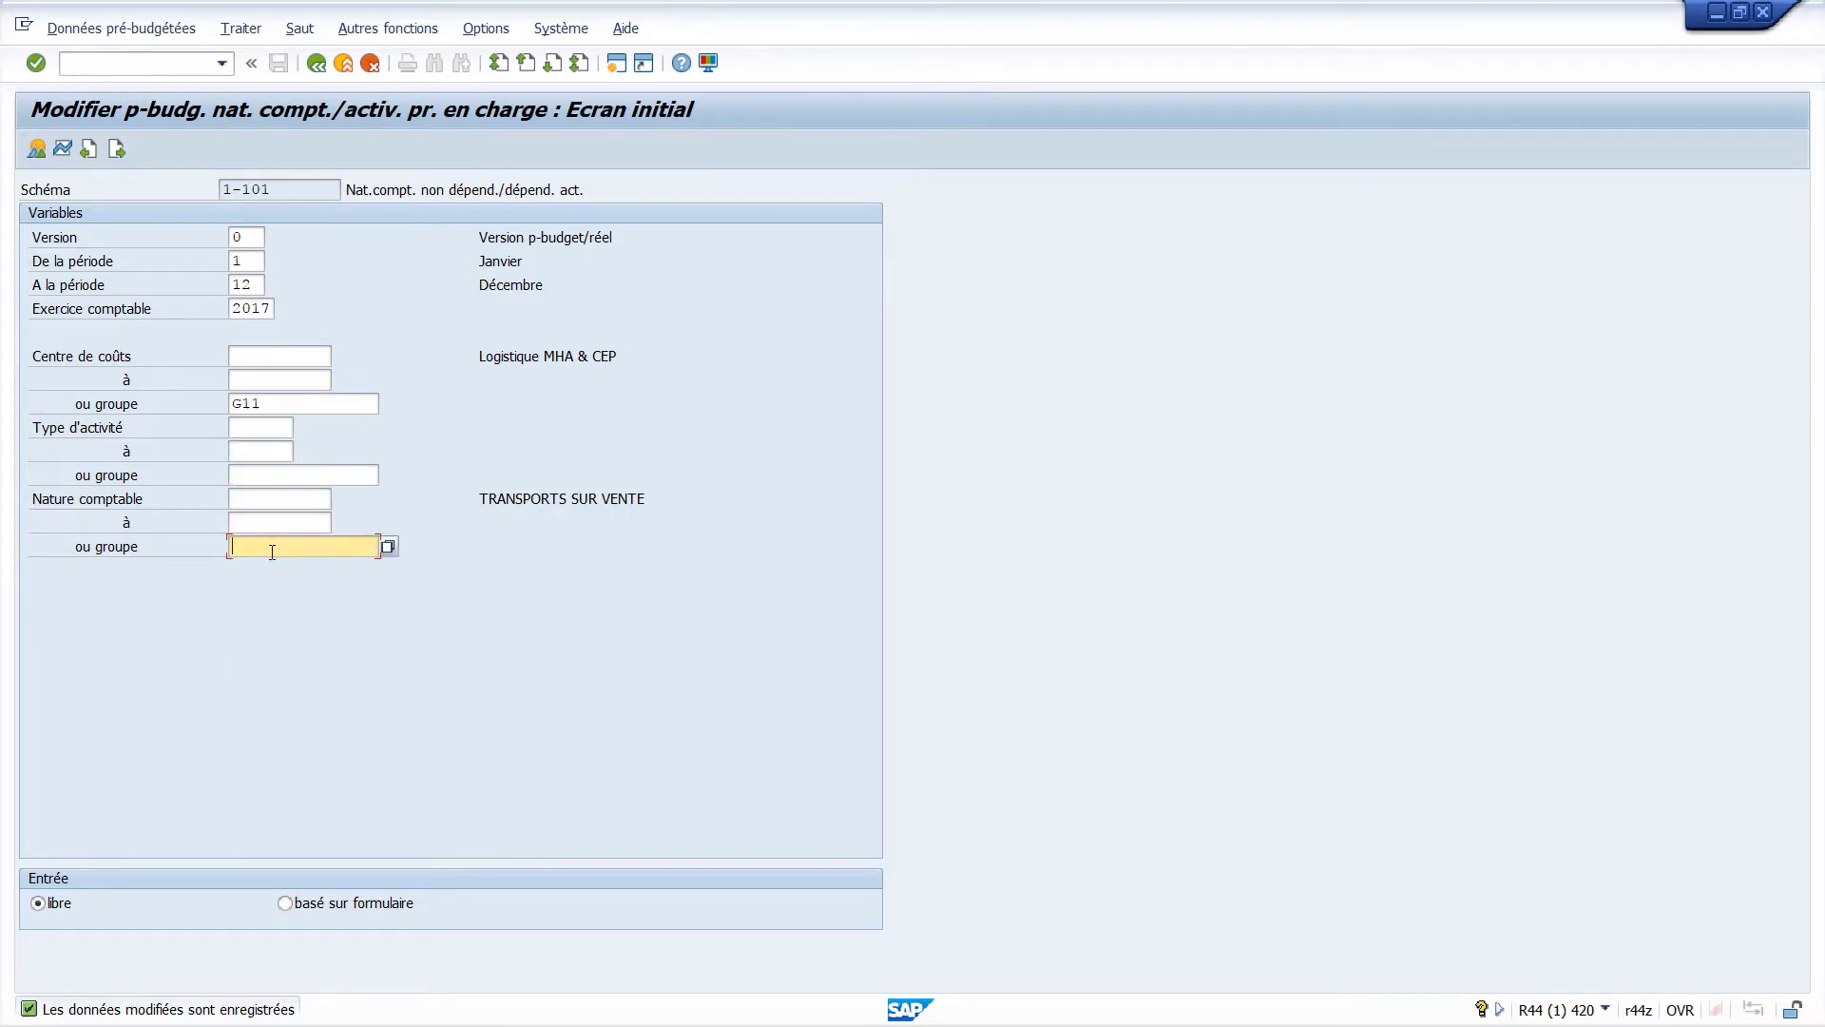
type("G11")
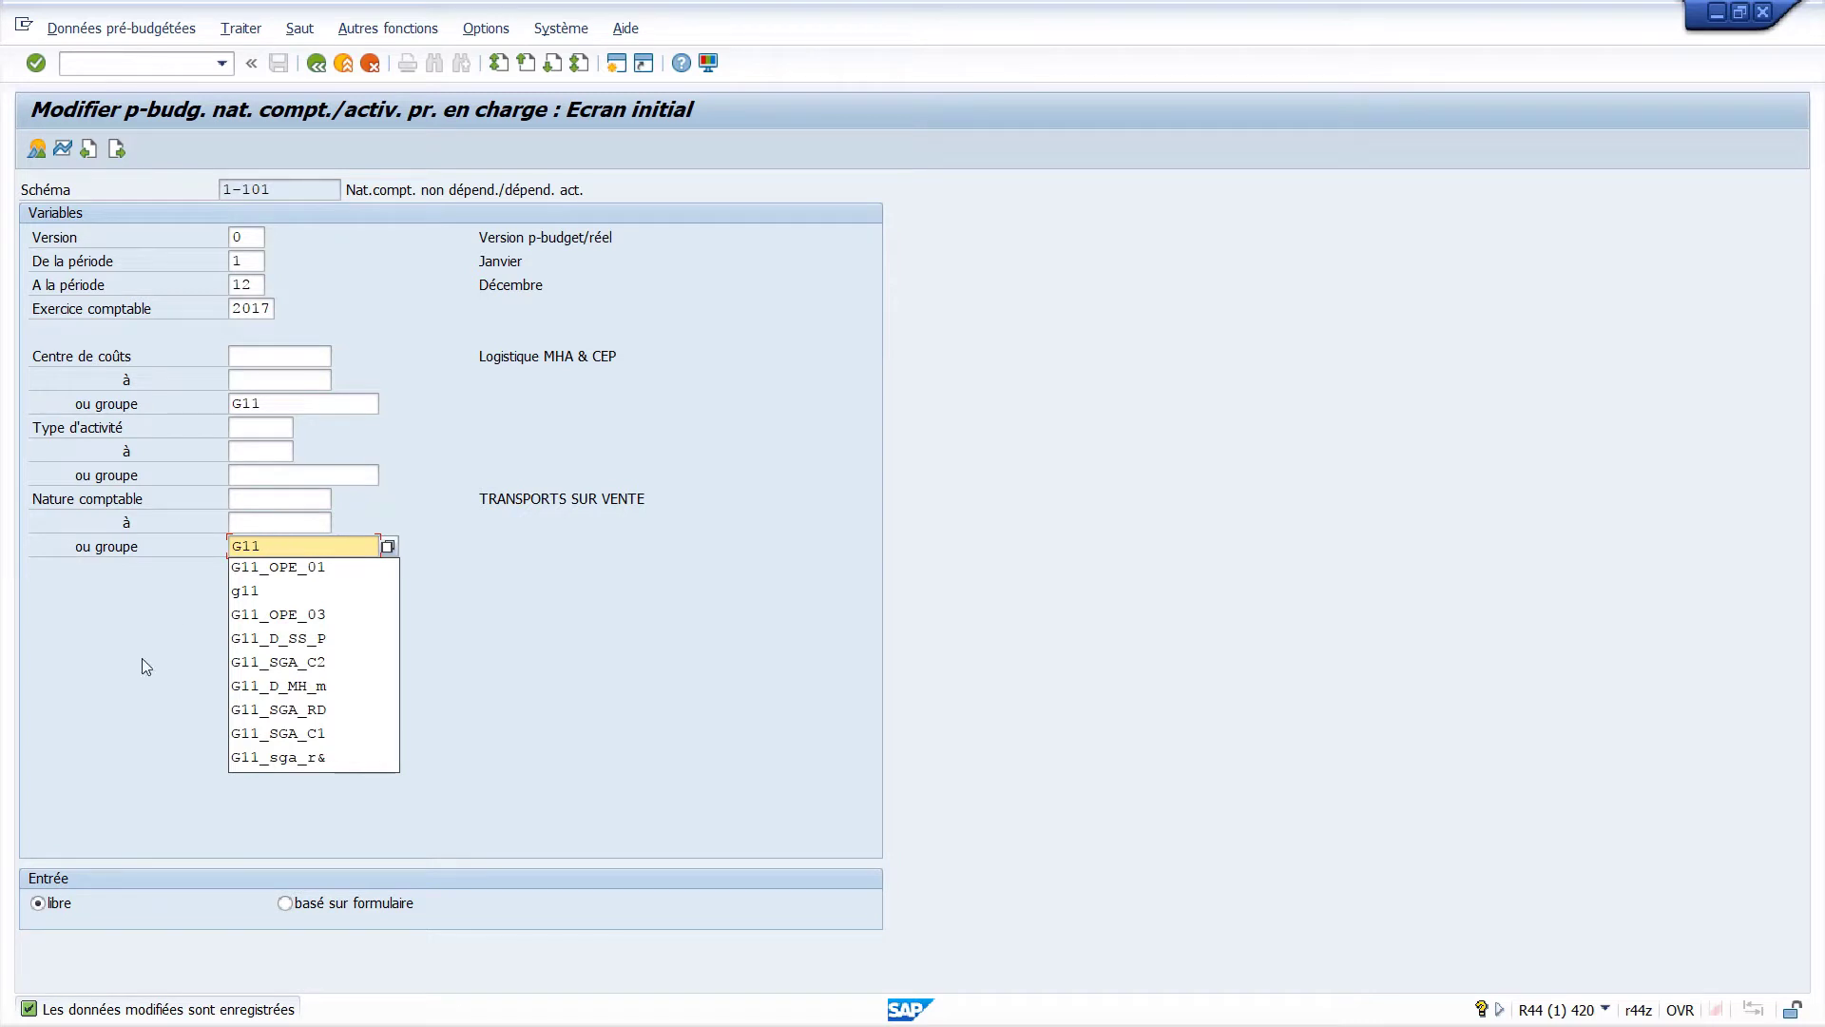
left_click(111, 733)
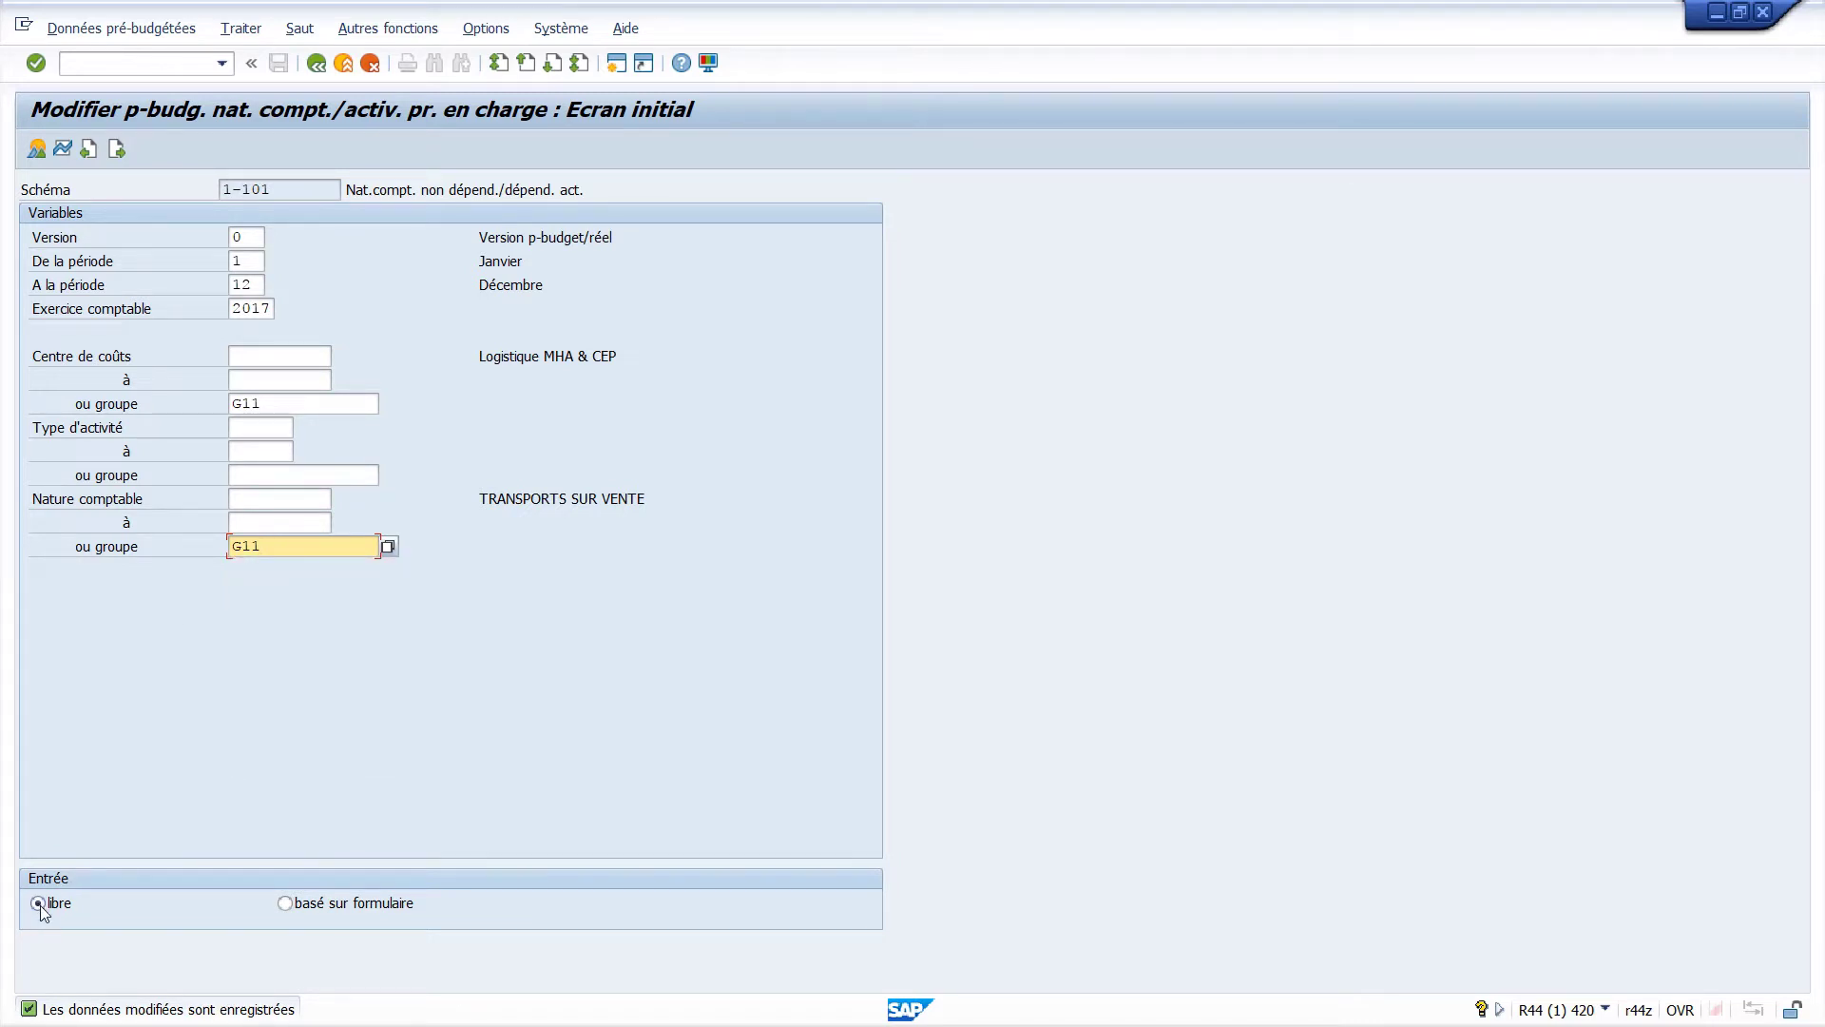
- View the overview in free entry, return to the initial screen and redisplay the overview with form-based entry (basé sur formulaire)
left_click(38, 150)
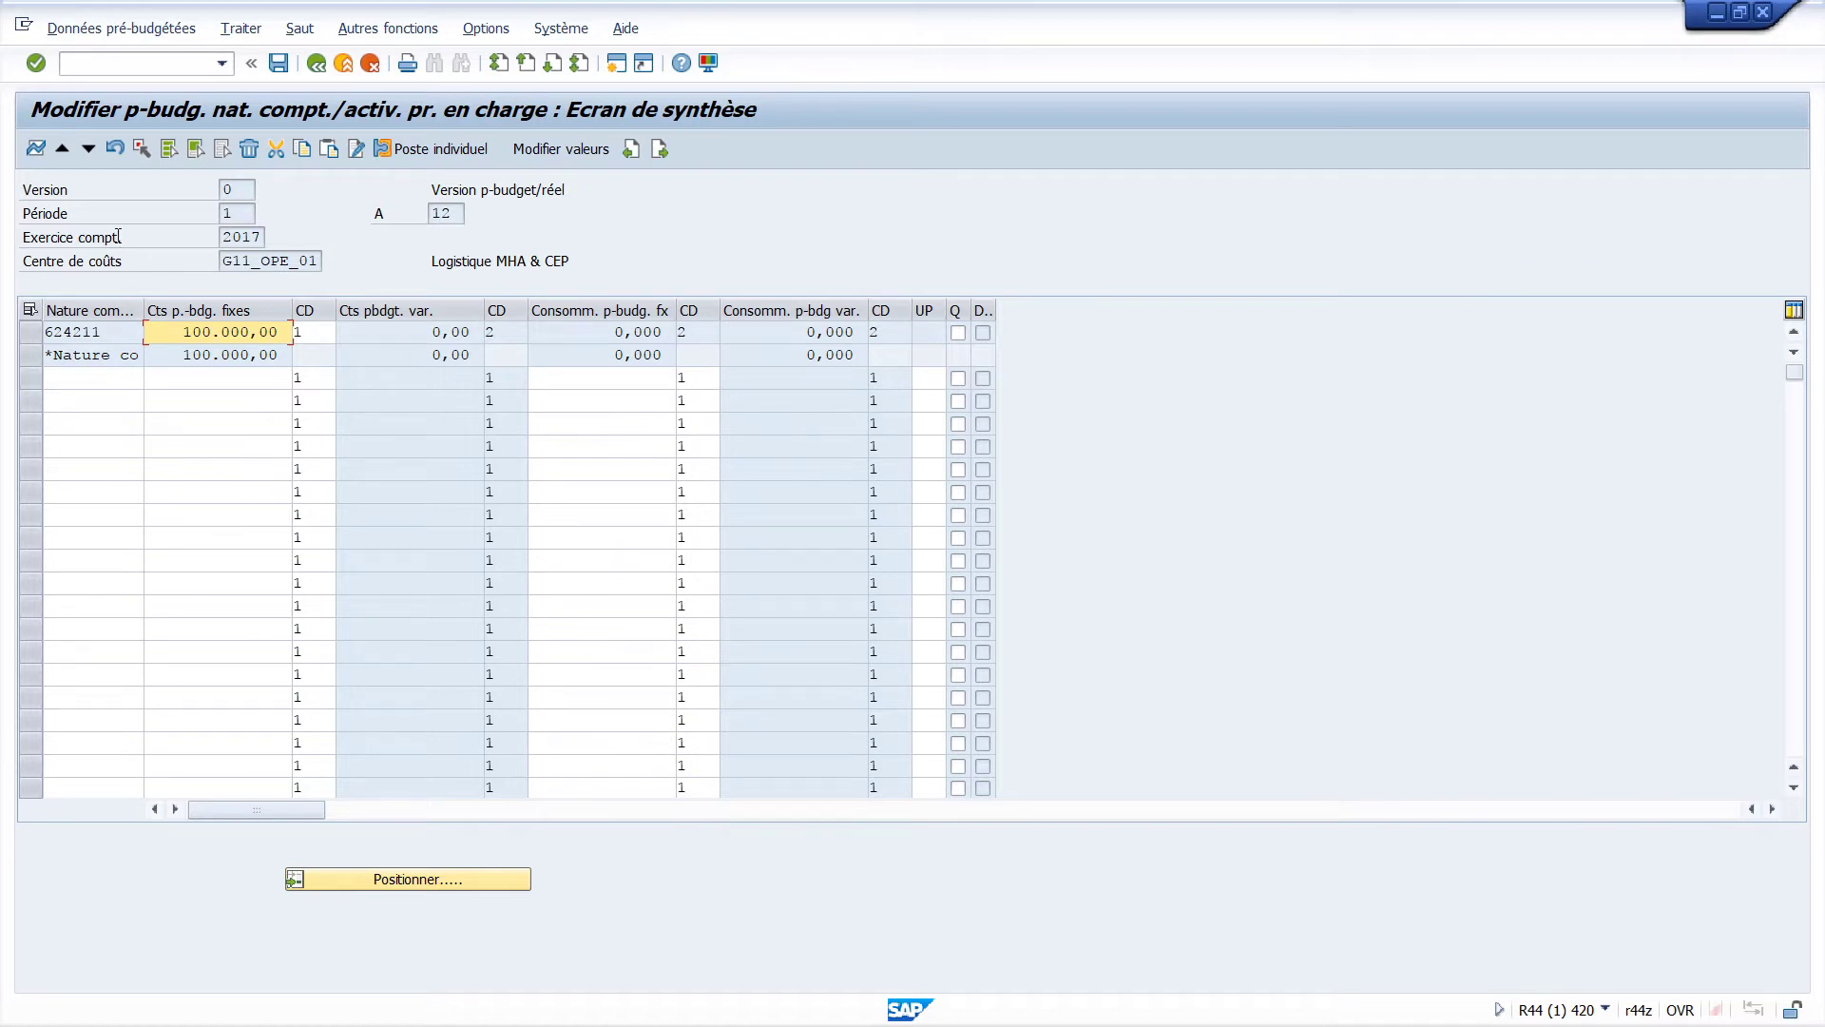
left_click(316, 63)
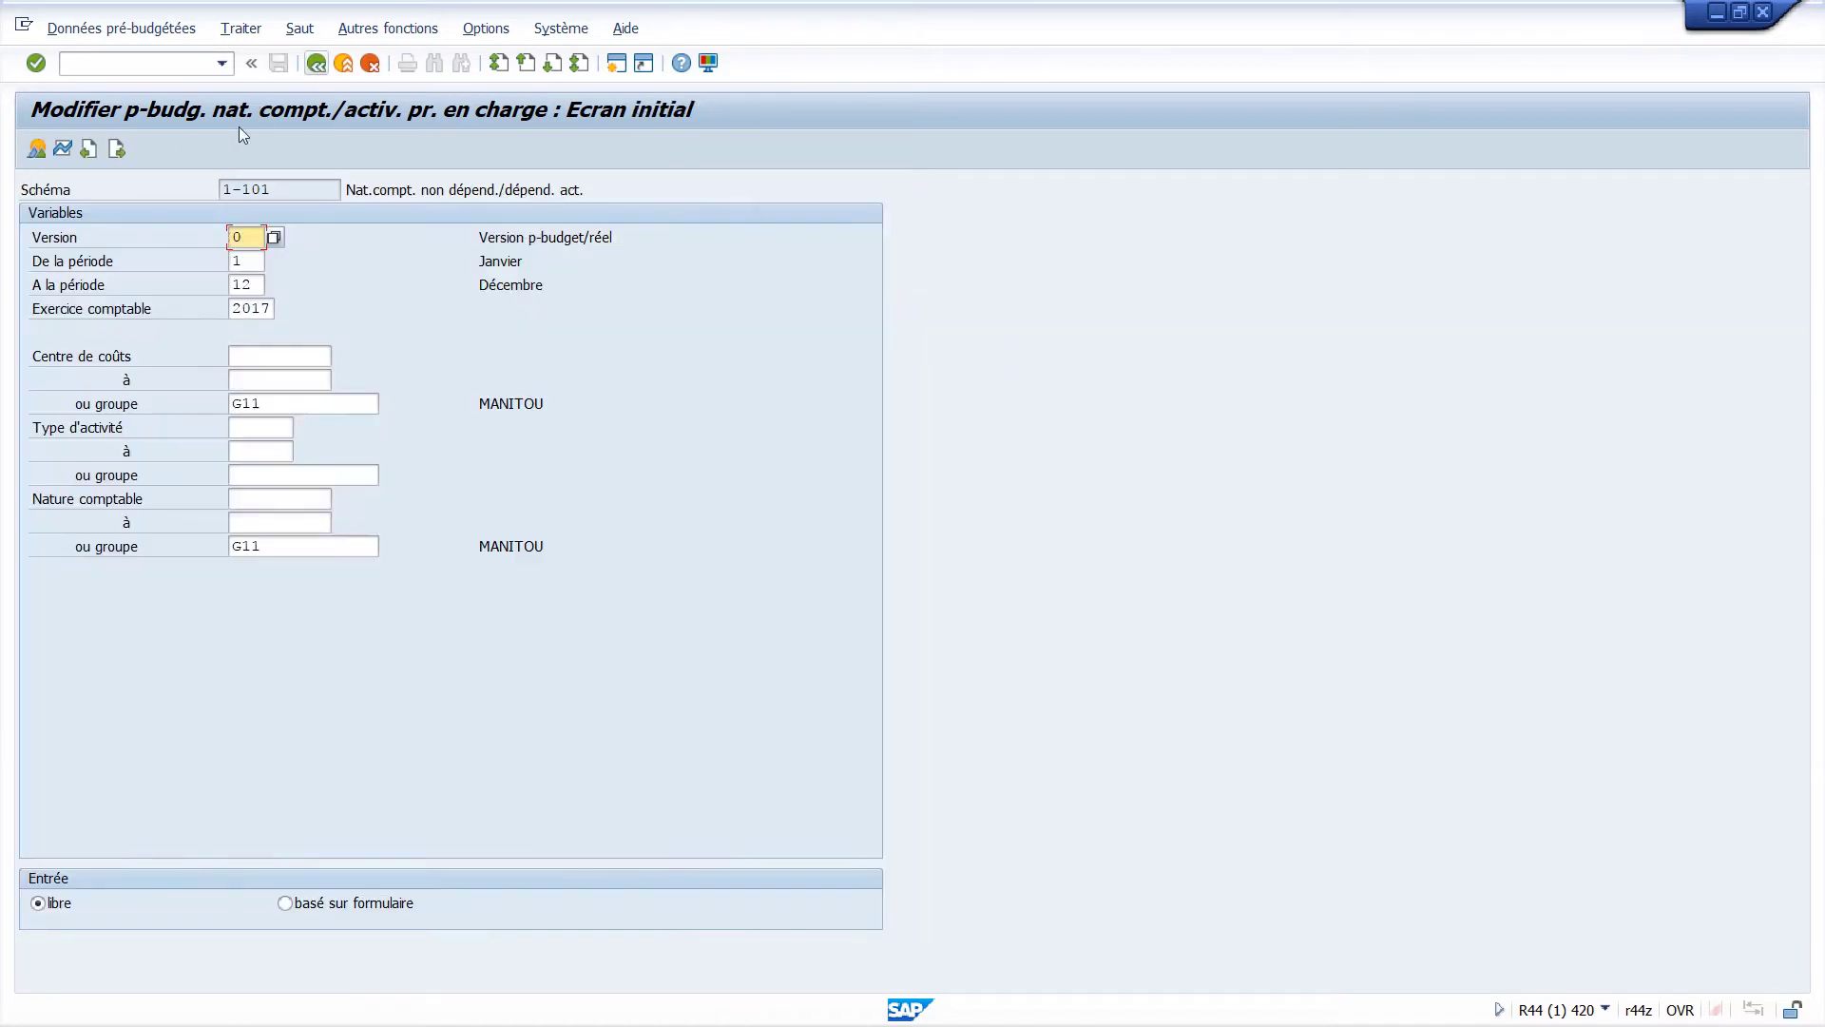
left_click(284, 903)
left_click(38, 151)
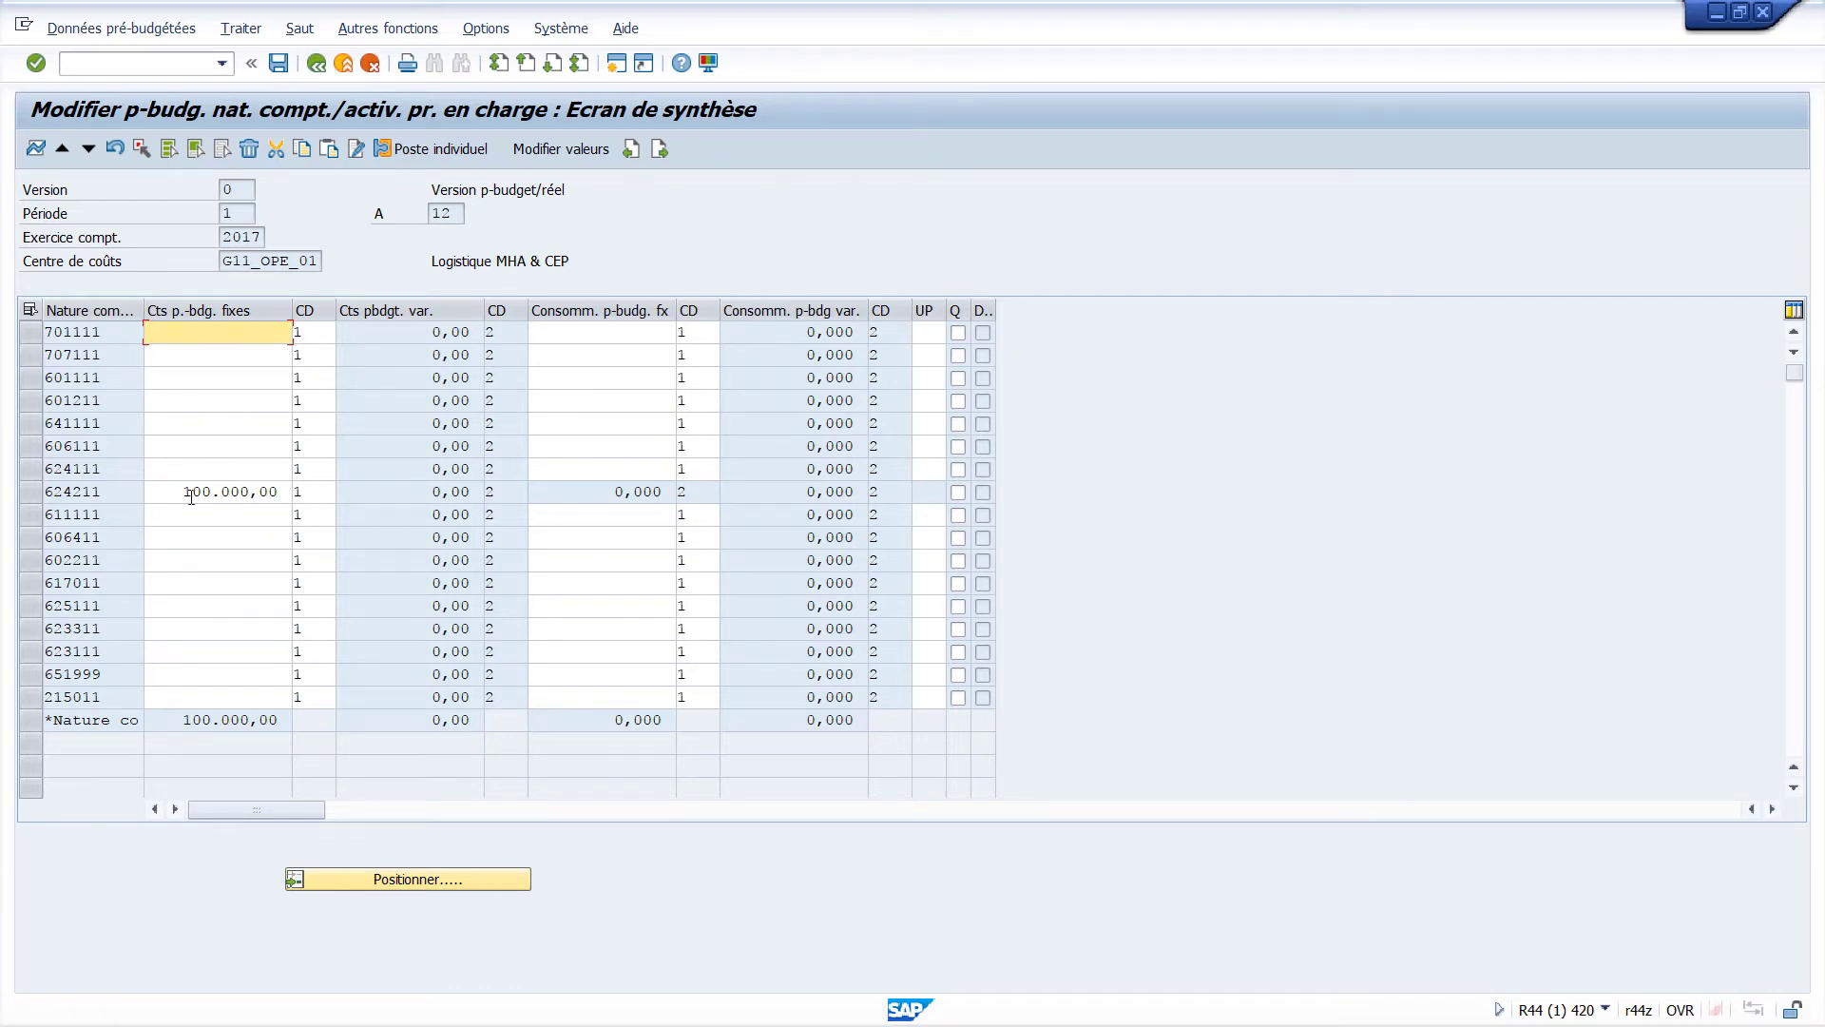
- Set the fixed planned costs of cost element 624211 to 90000 for cost centre G11_OPE_01
left_click_drag(173, 491, 211, 492)
type("90")
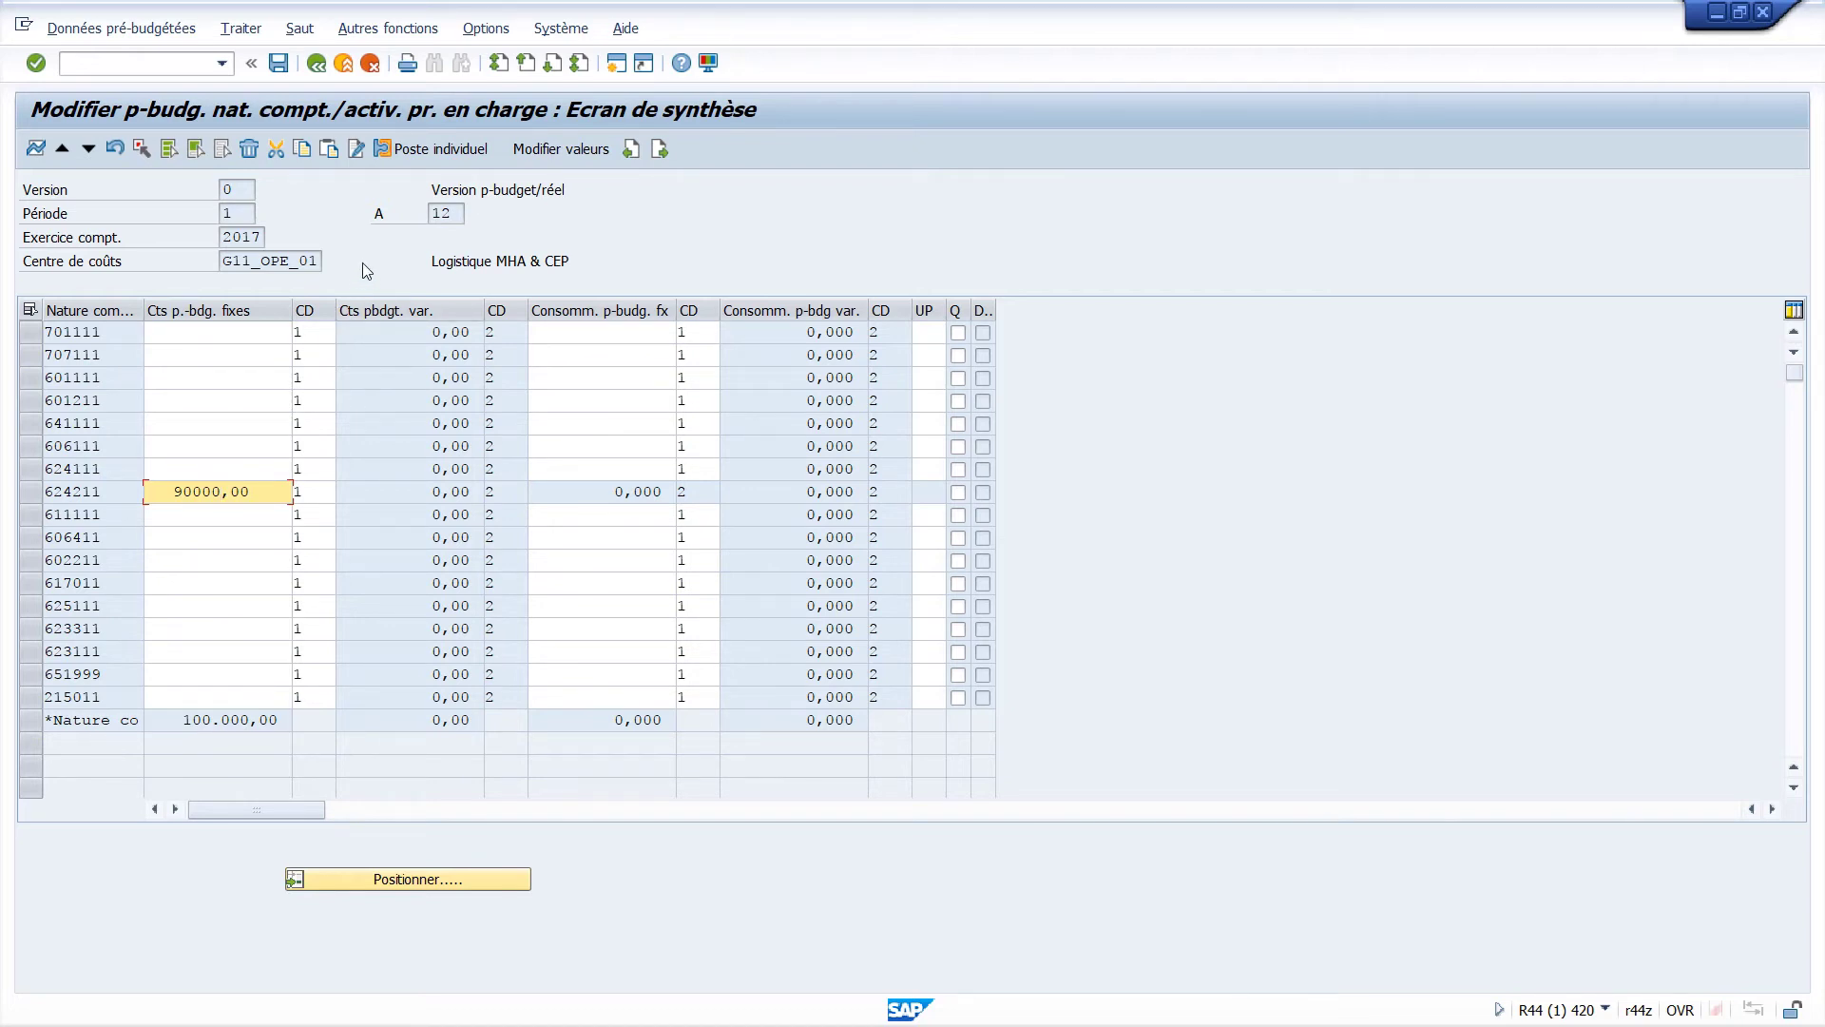
key("Return")
- Browse the planning overviews of cost centres G11_OPE_02 and G11_OPE_03, ending back on G11_OPE_01
left_click(86, 151)
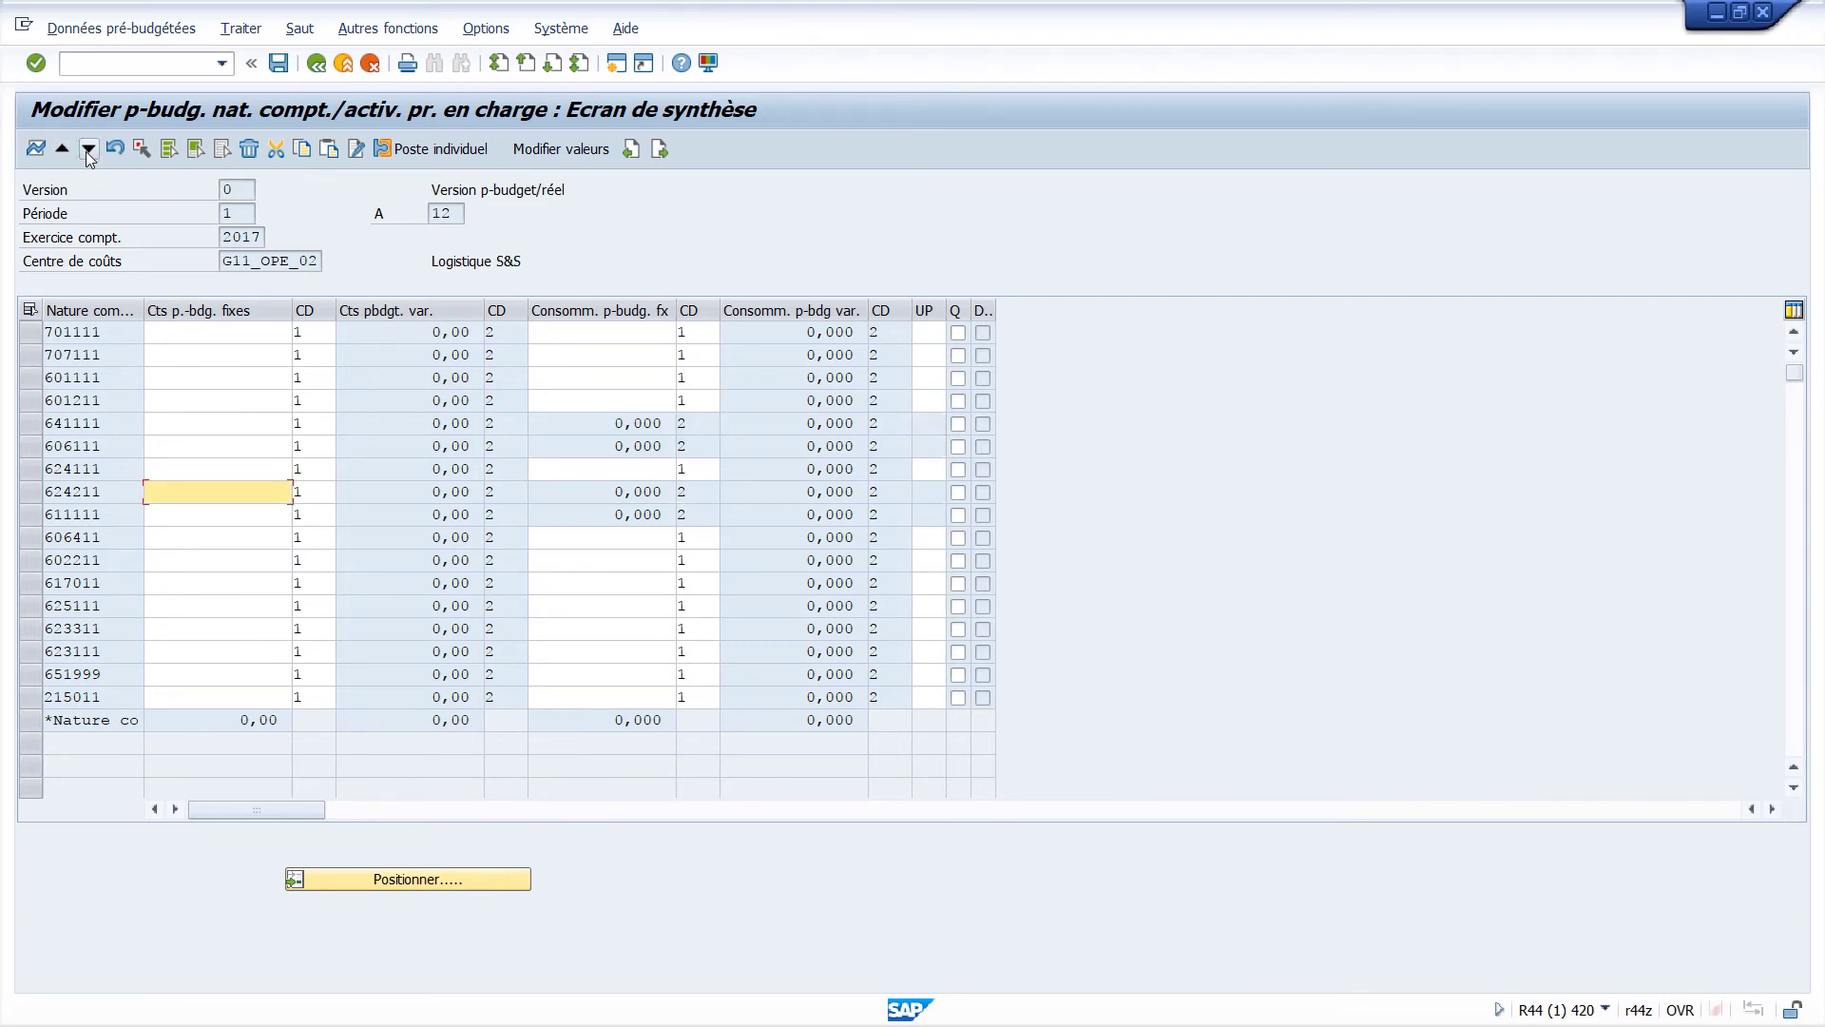
left_click(86, 151)
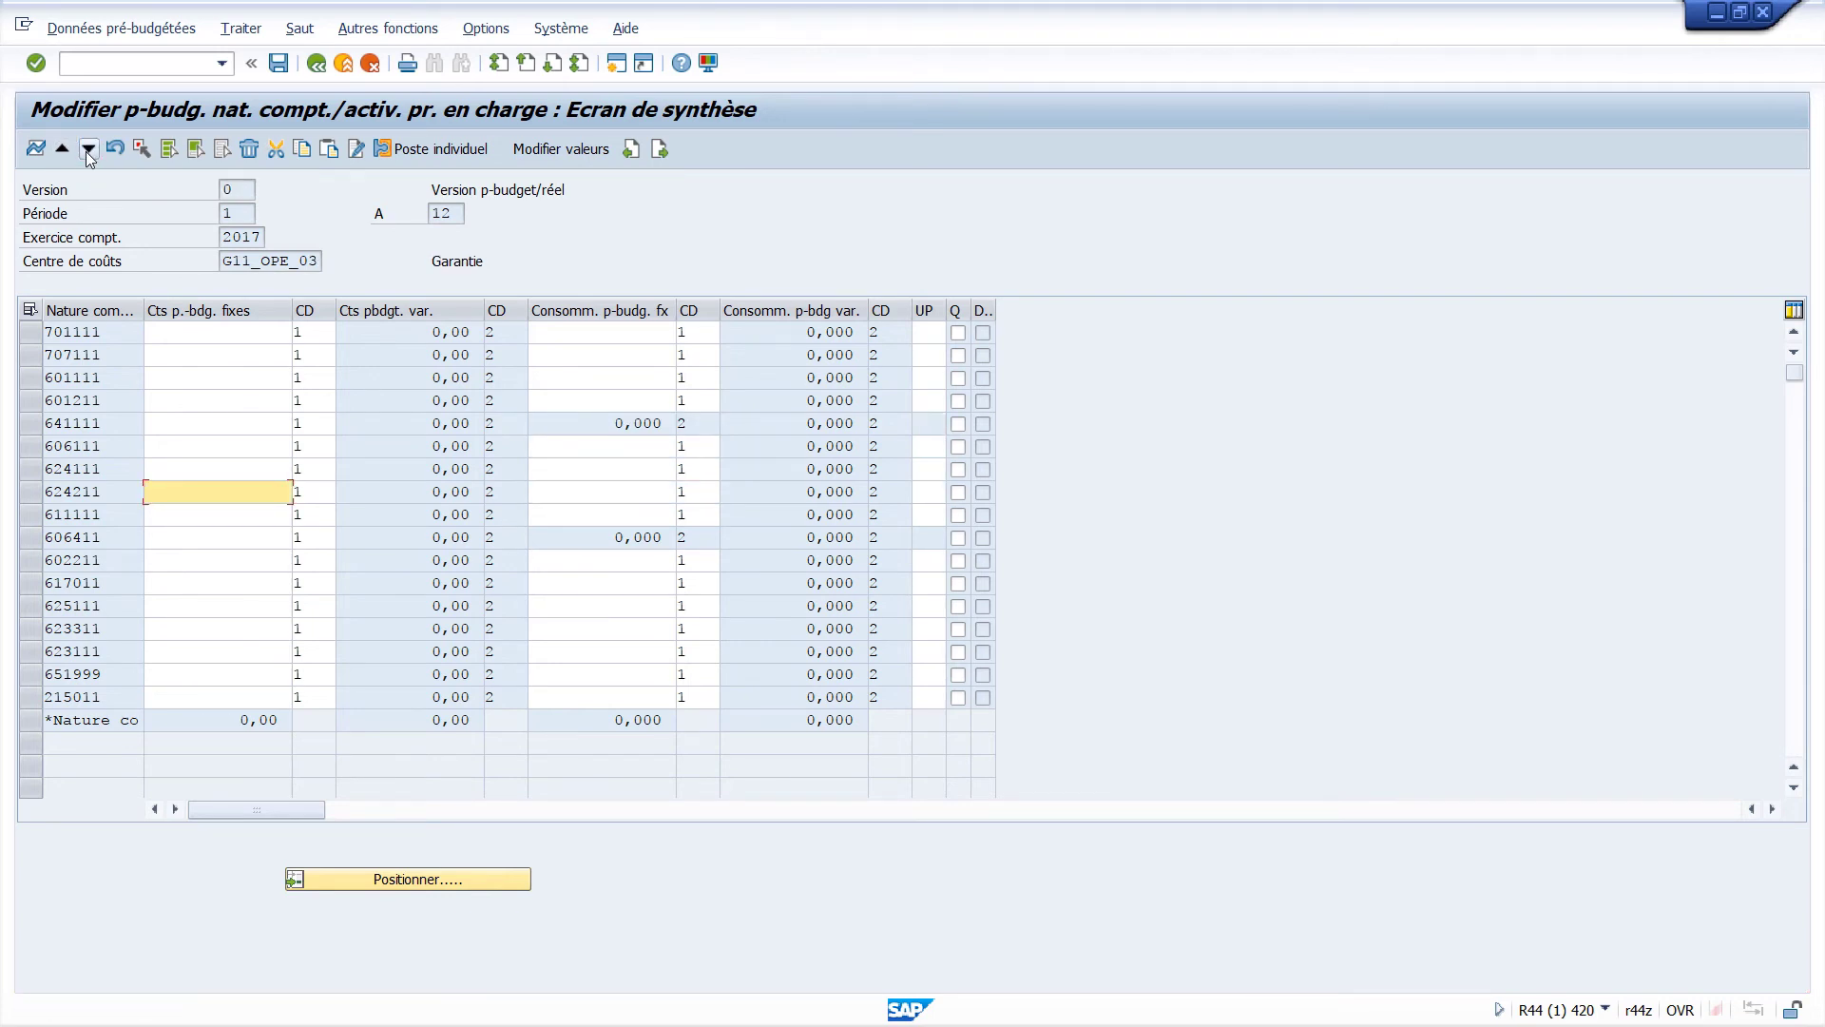
left_click(68, 152)
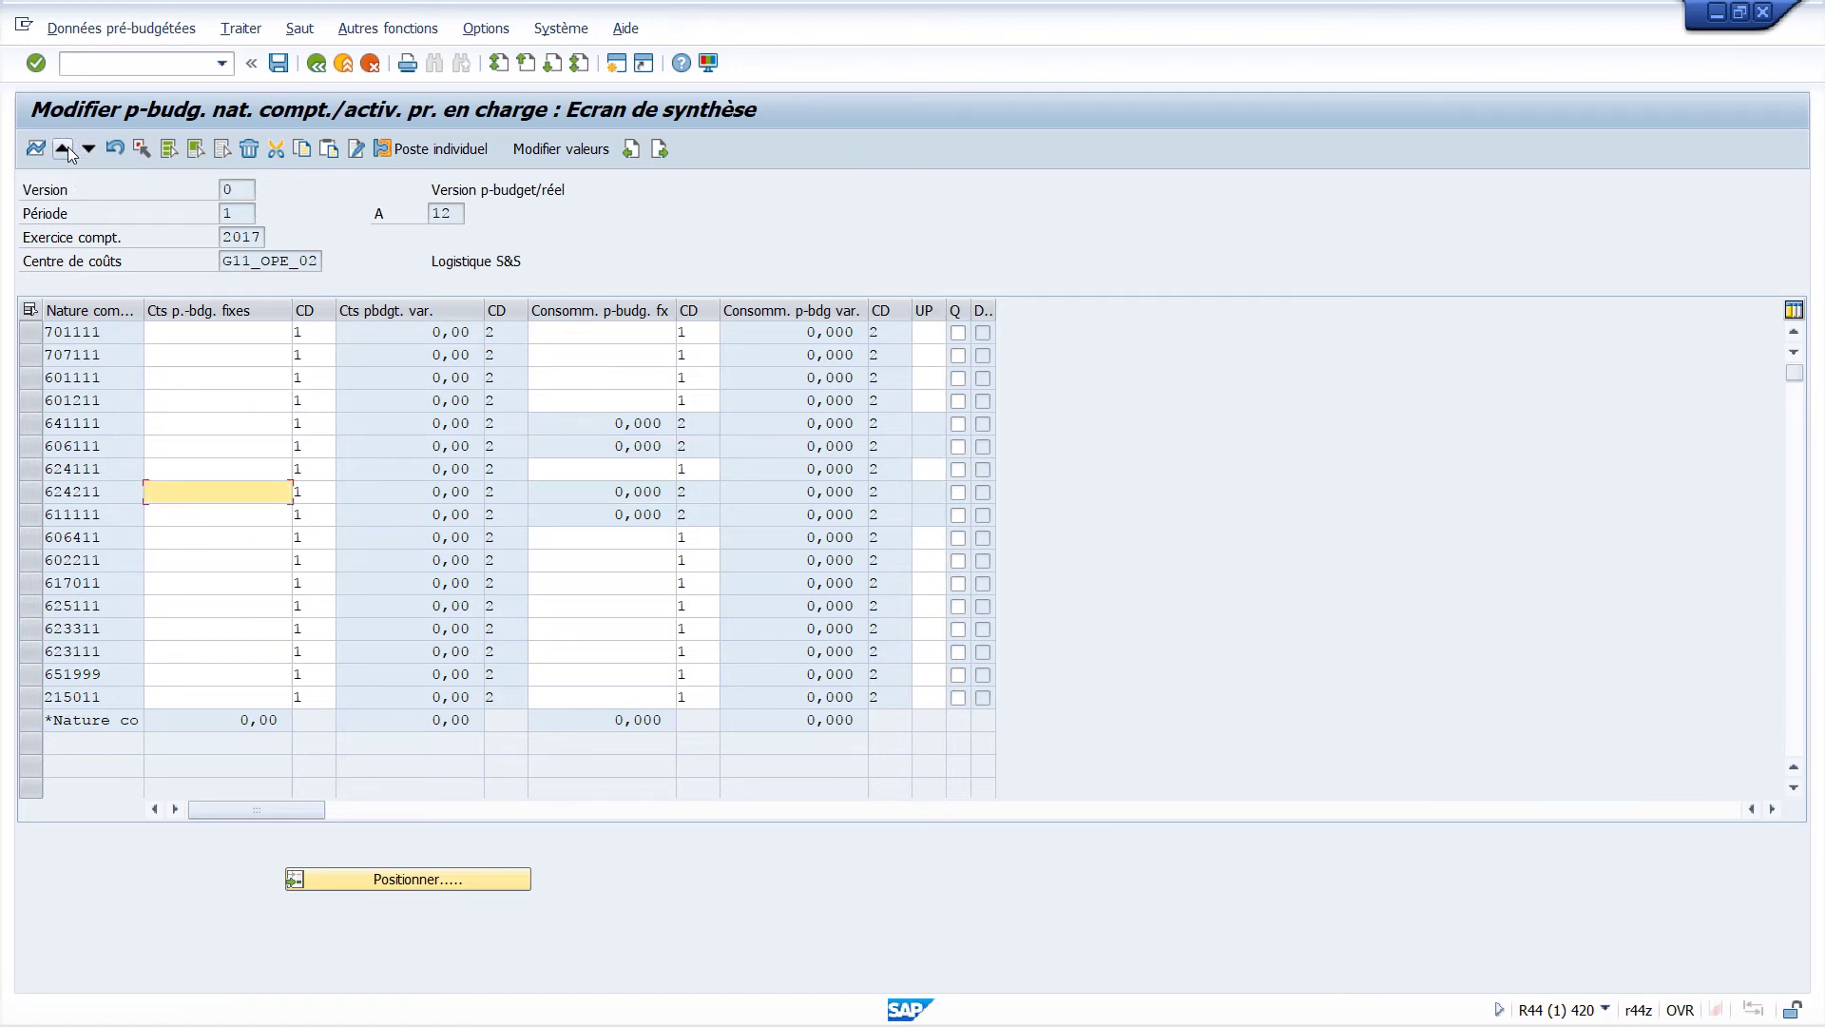
left_click(68, 152)
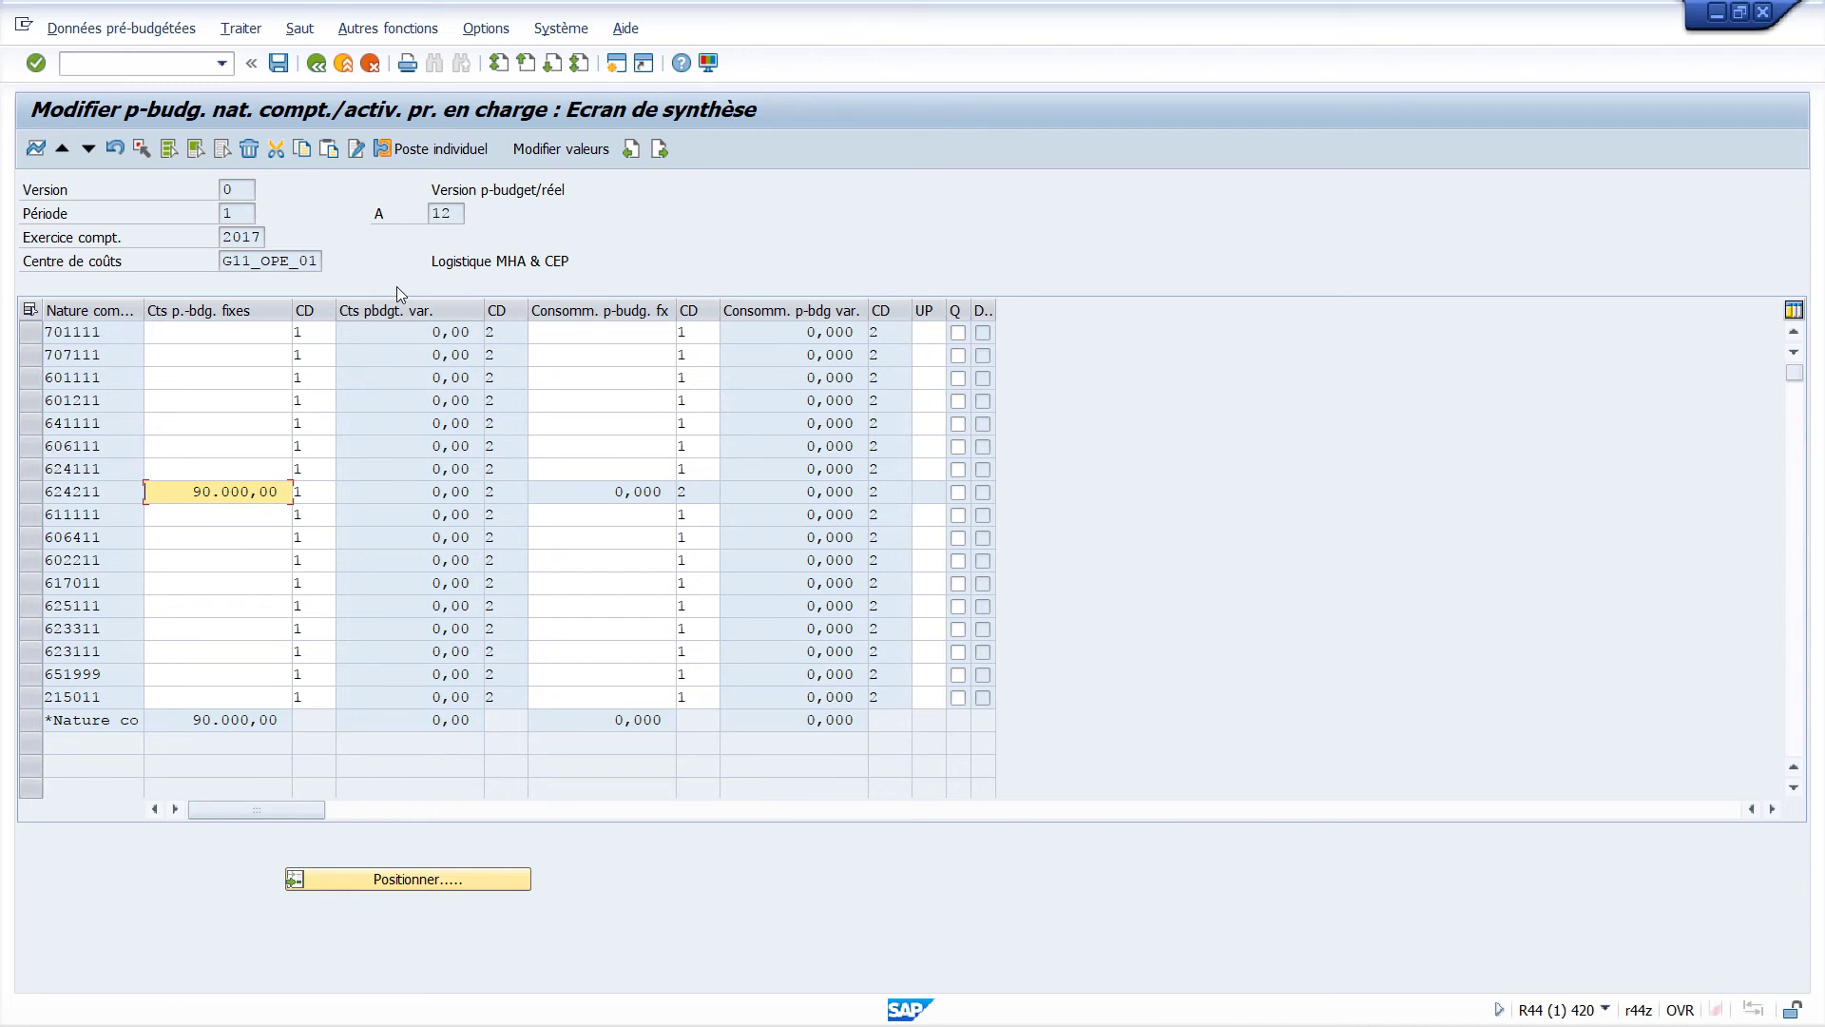
- Save the changed plan data and leave KP06 for the SAP Easy Access menu
left_click(279, 64)
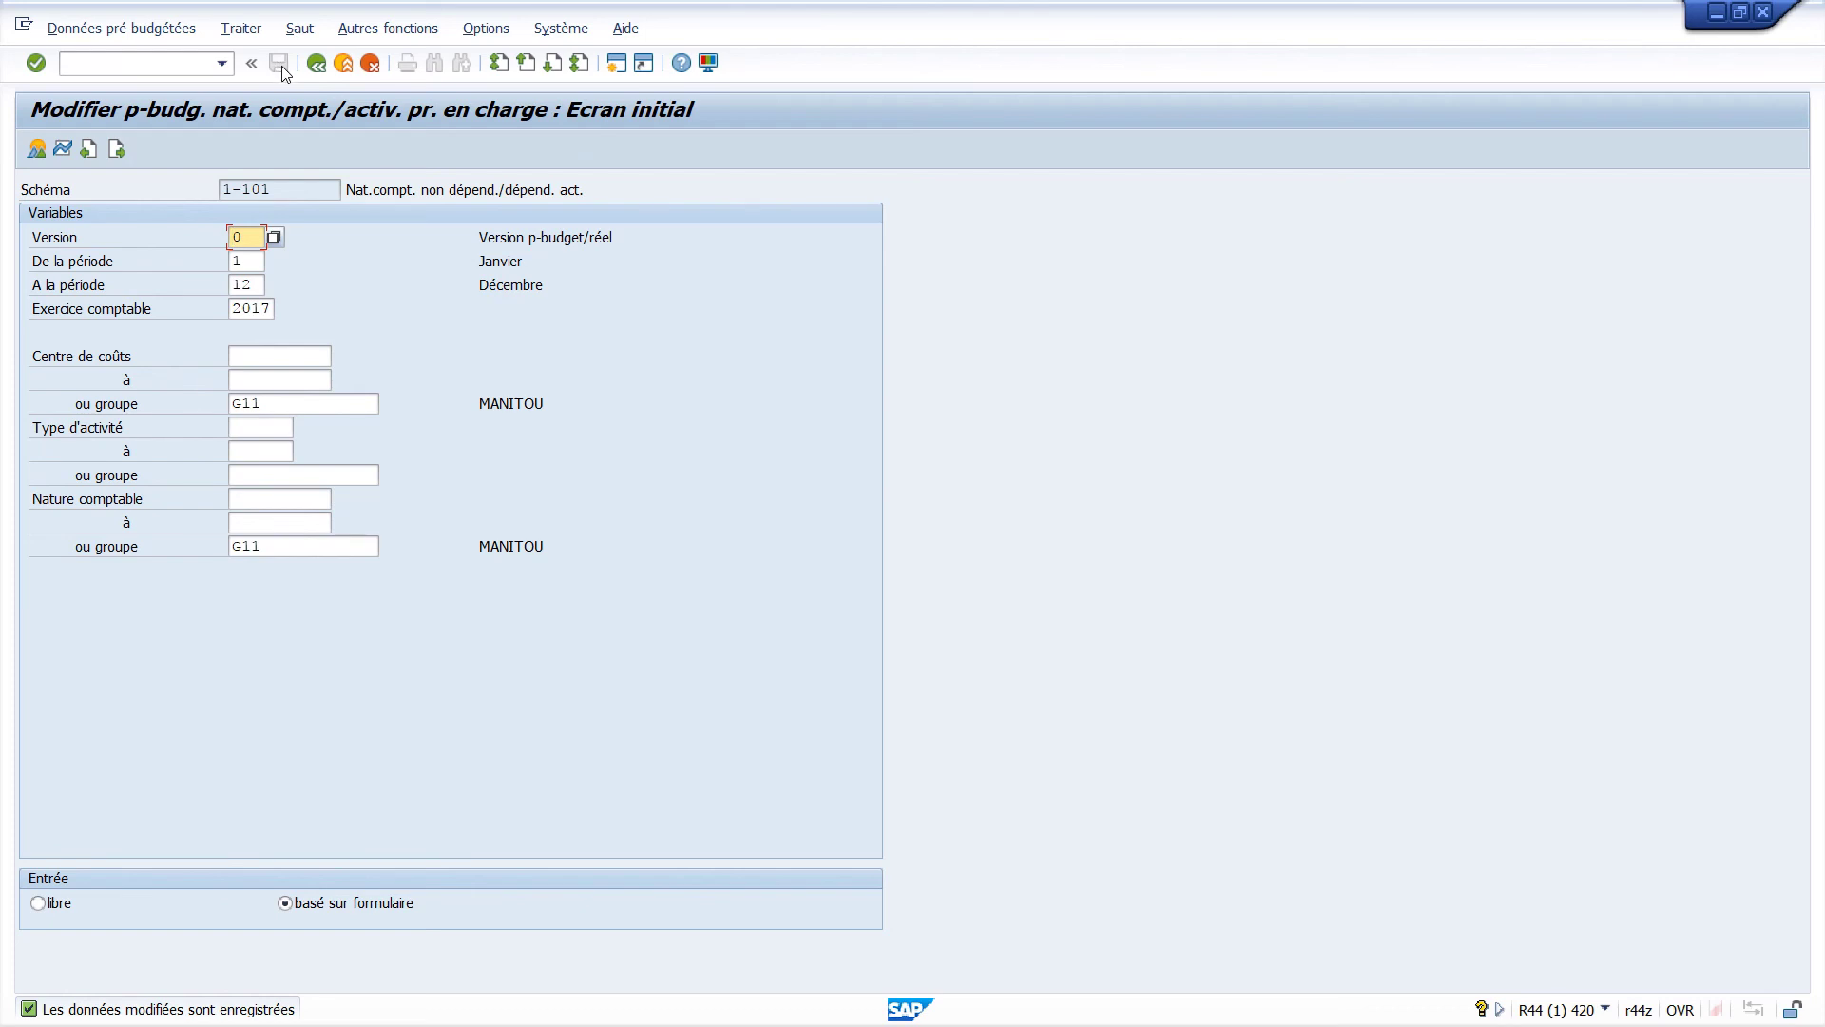
left_click(317, 63)
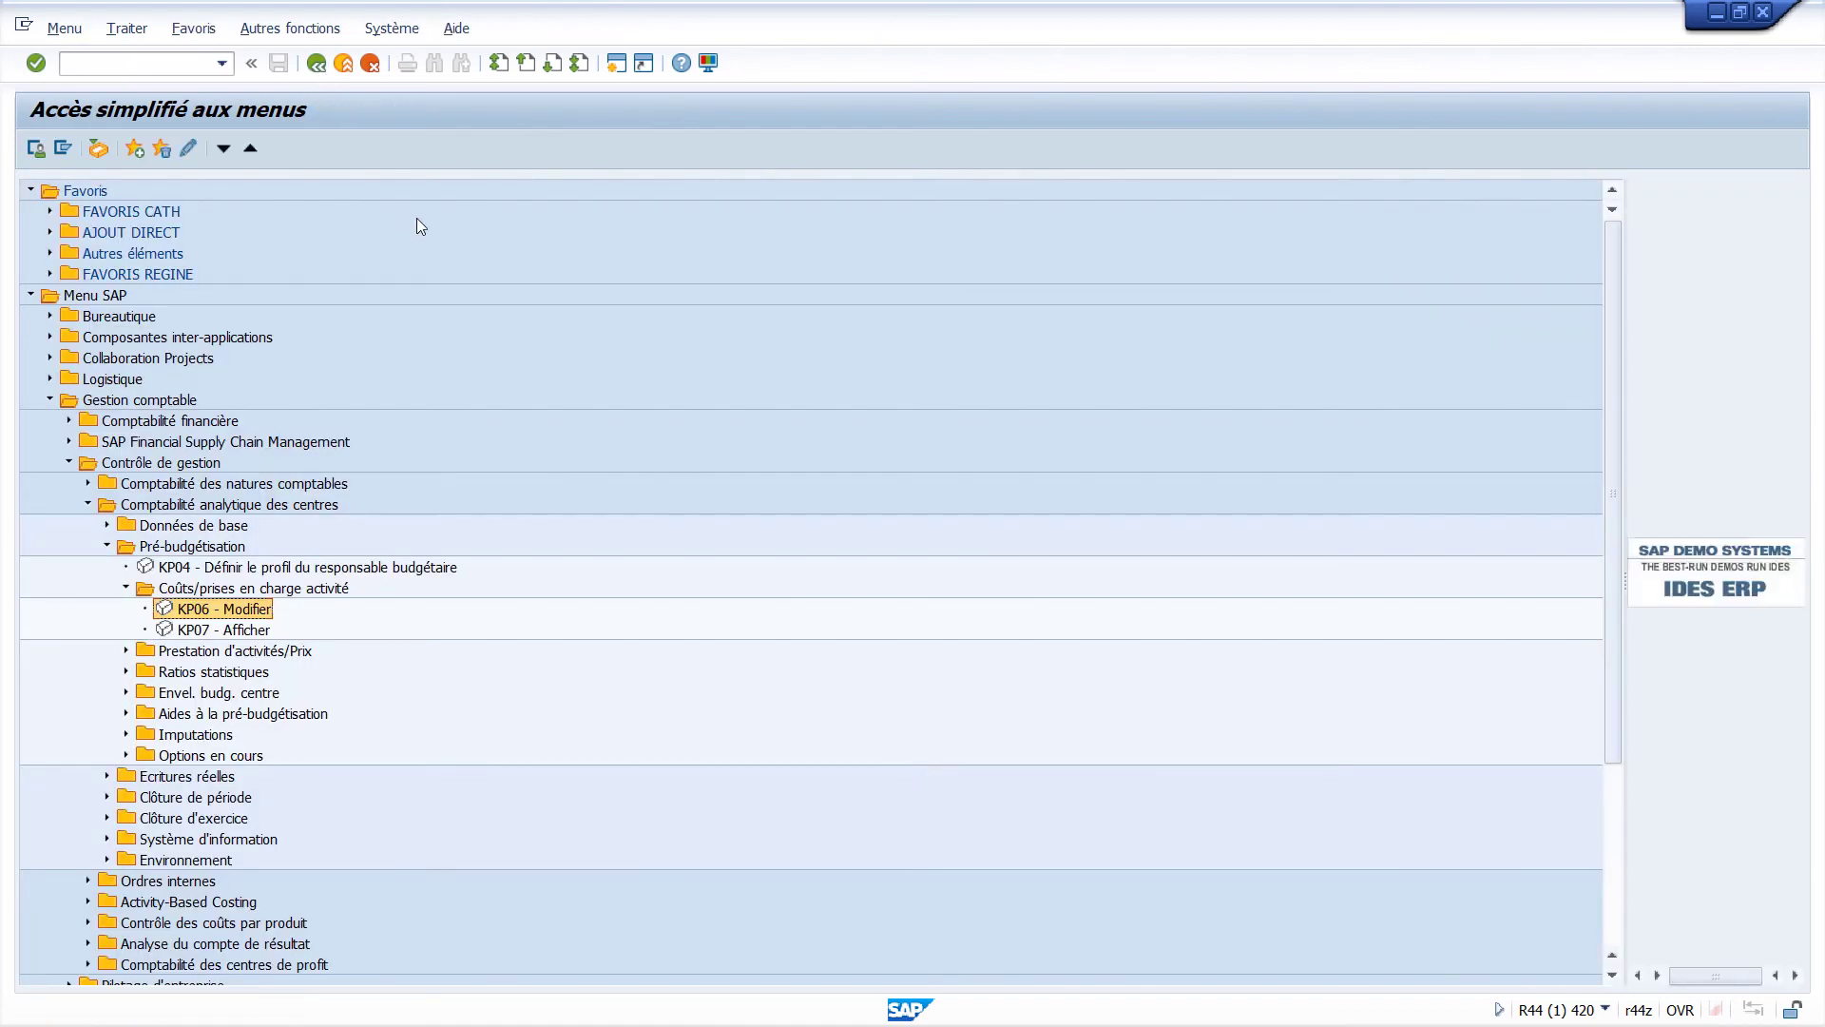